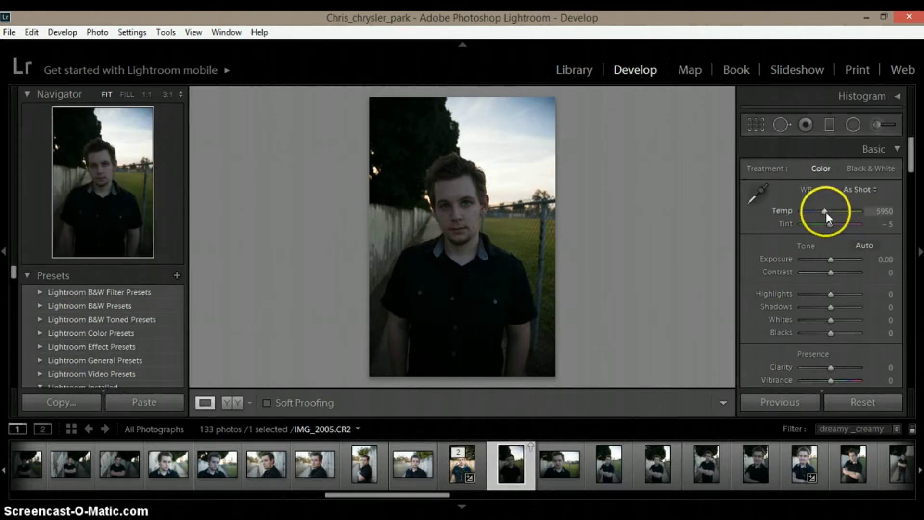
Step: Warm the portrait's white balance to a temperature of 6524 and raise the exposure to +1.43
drag(826, 212, 830, 214)
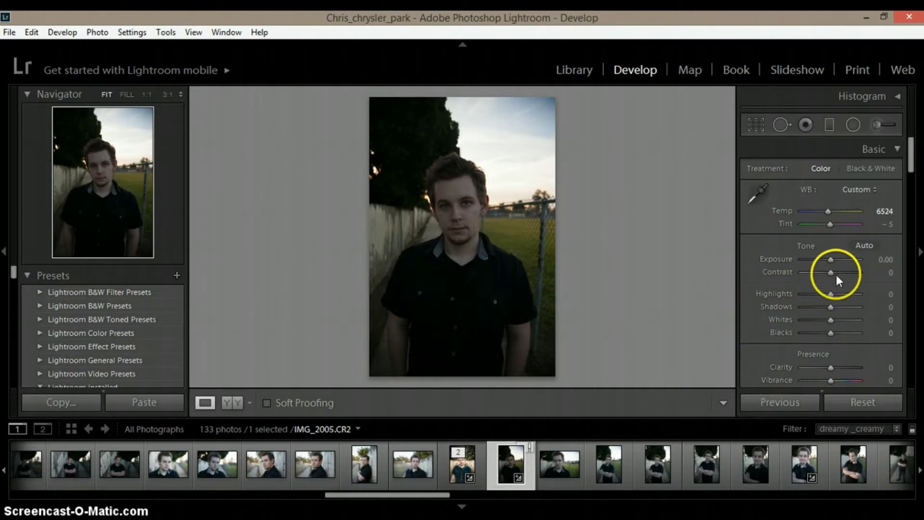
drag(831, 260, 839, 259)
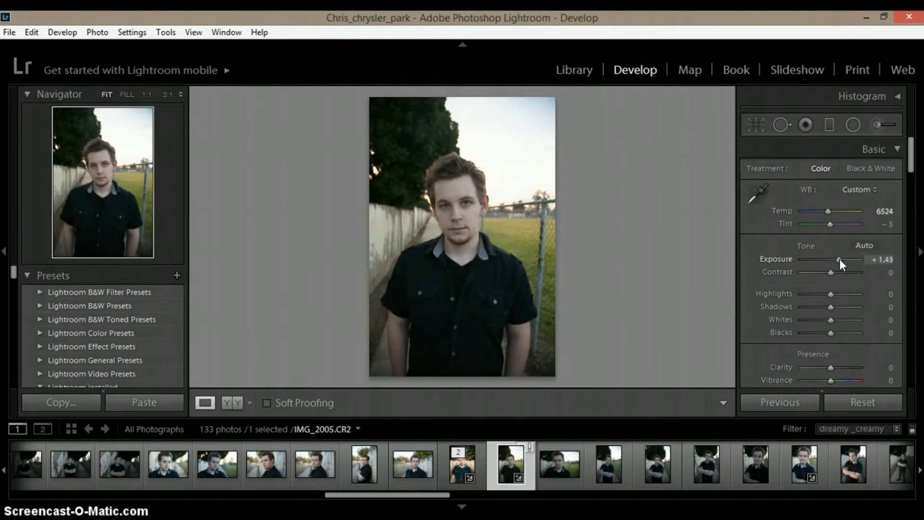
mouse_move(441, 165)
mouse_down()
mouse_move(481, 150)
mouse_move(545, 167)
mouse_up()
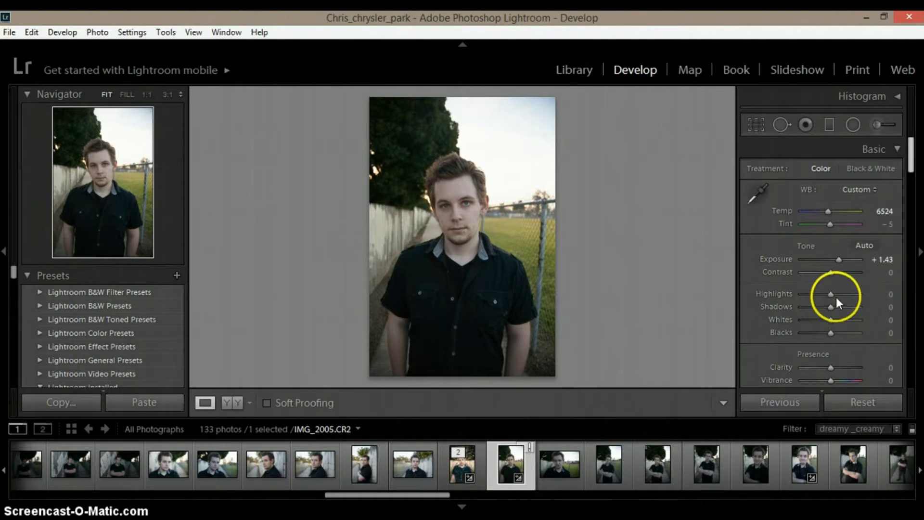
Step: Recover the sky by setting highlights to -67, and lift the shadows to +19
drag(830, 294, 807, 295)
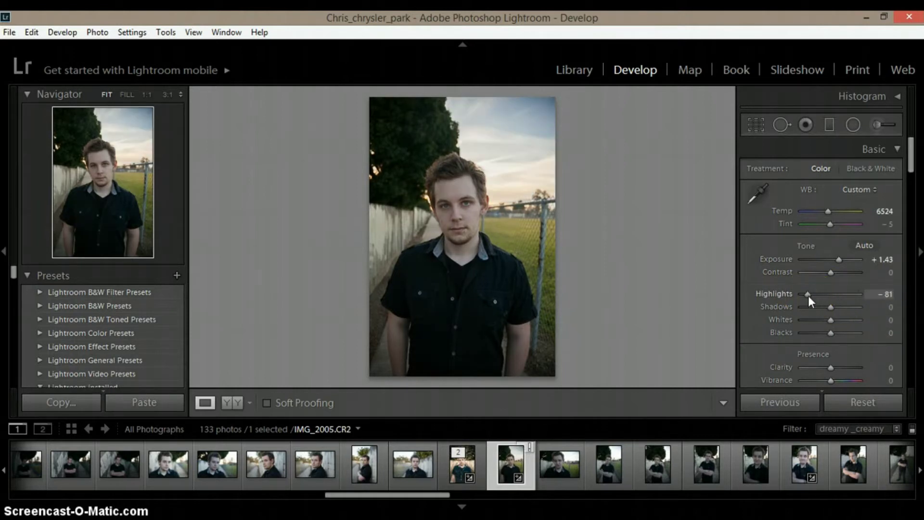
drag(809, 295, 813, 295)
click(833, 368)
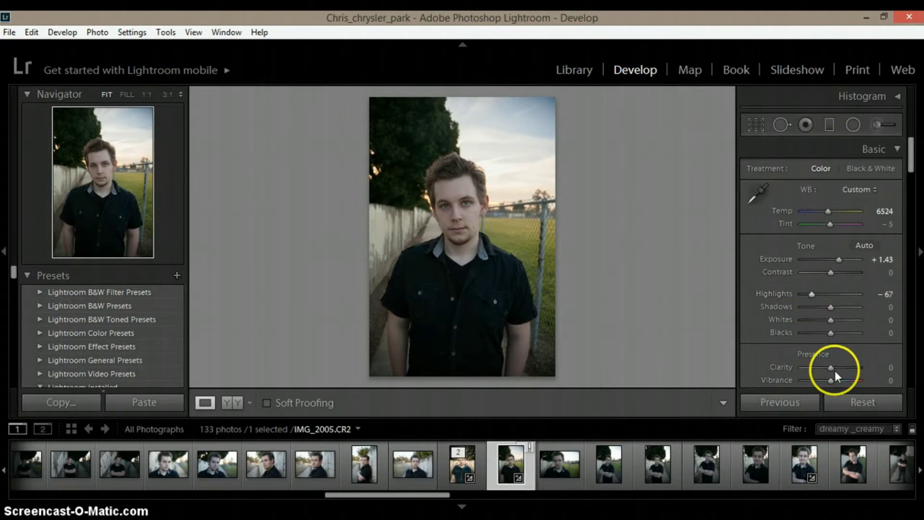
click(831, 319)
drag(830, 307, 839, 307)
click(828, 336)
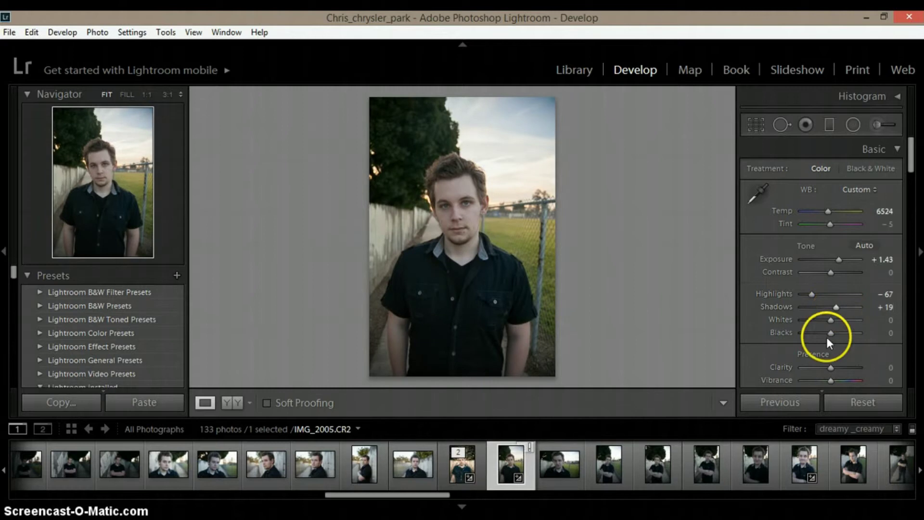
Step: Deepen the blacks to -29 and increase the clarity to +45
drag(830, 333, 822, 334)
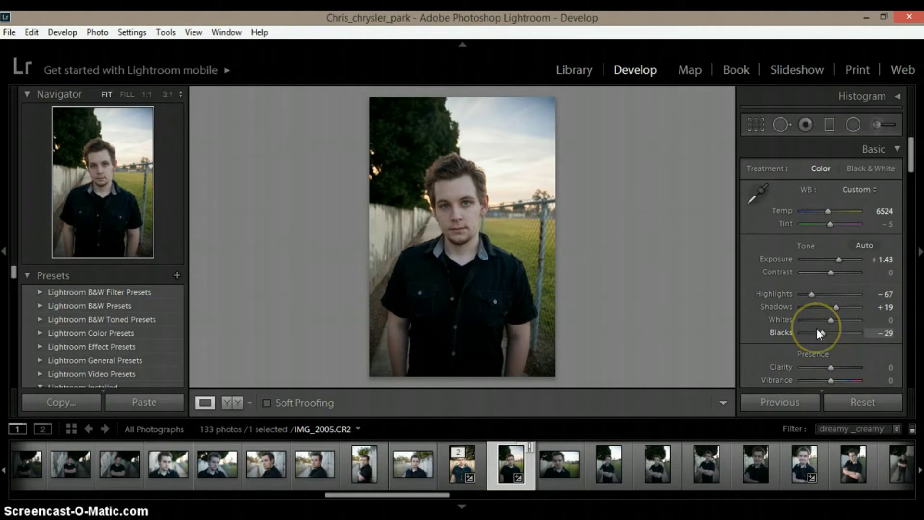
click(833, 368)
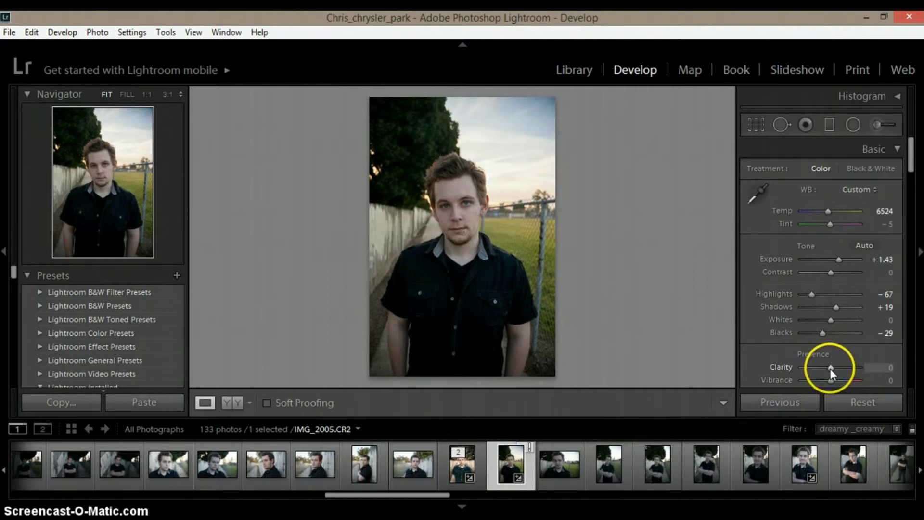
drag(829, 368, 842, 368)
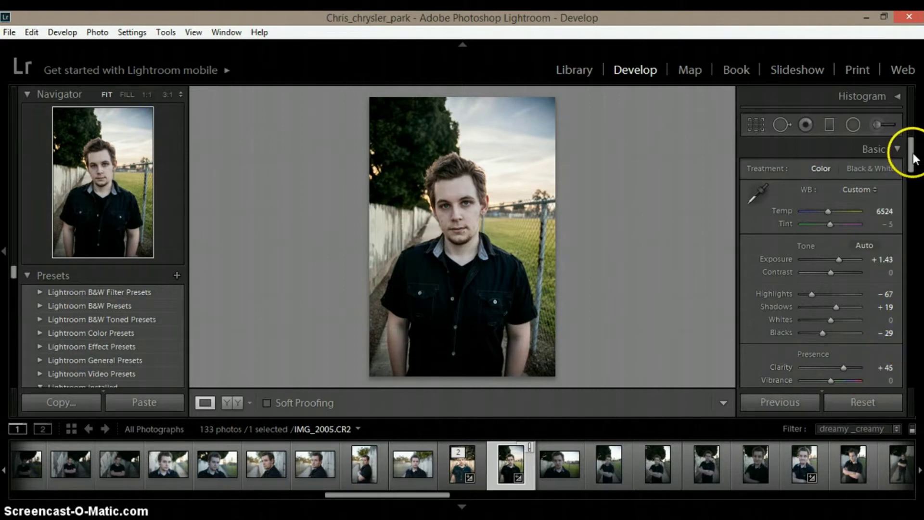
Step: In the HSL adjustments, set orange saturation to +44 and red saturation to +13, and raise the blue saturation
drag(917, 166, 919, 213)
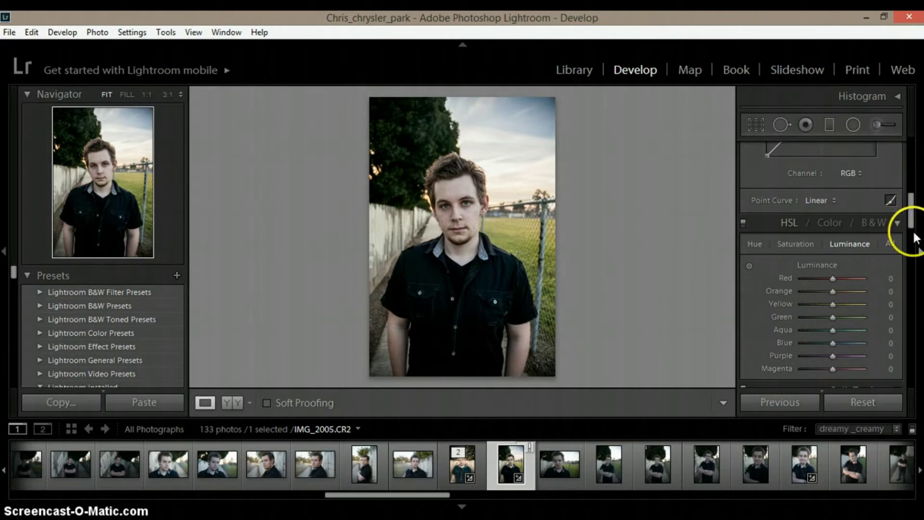
click(795, 244)
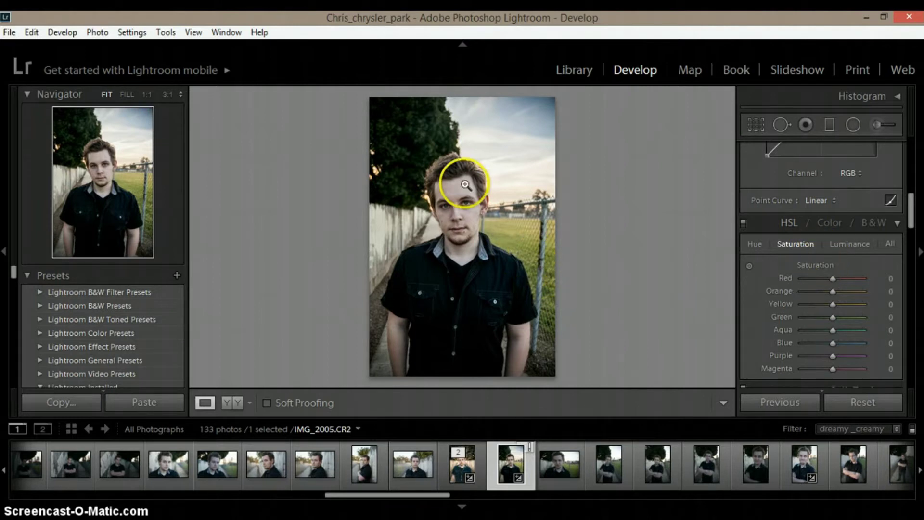
drag(833, 293, 845, 293)
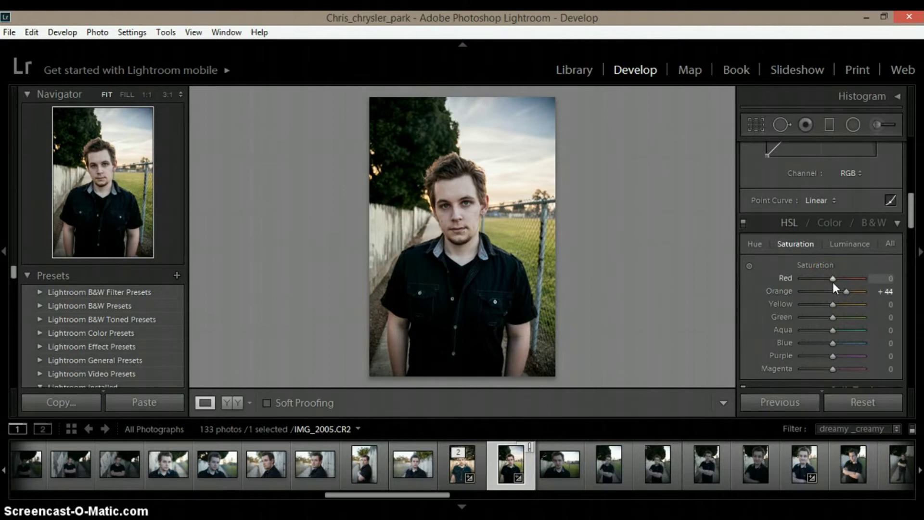
drag(833, 278, 836, 279)
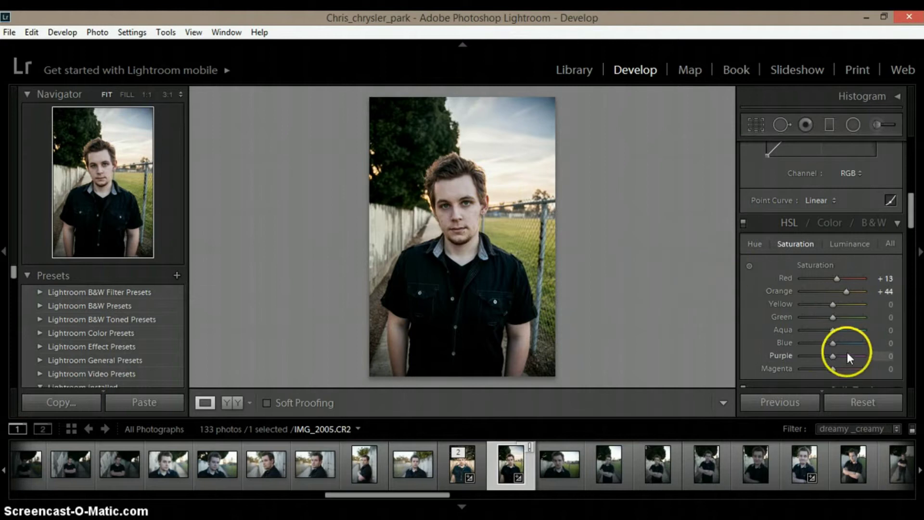
drag(832, 343, 847, 342)
Step: Darken the skin tones by setting red luminance to -42 and orange luminance to -76
click(859, 244)
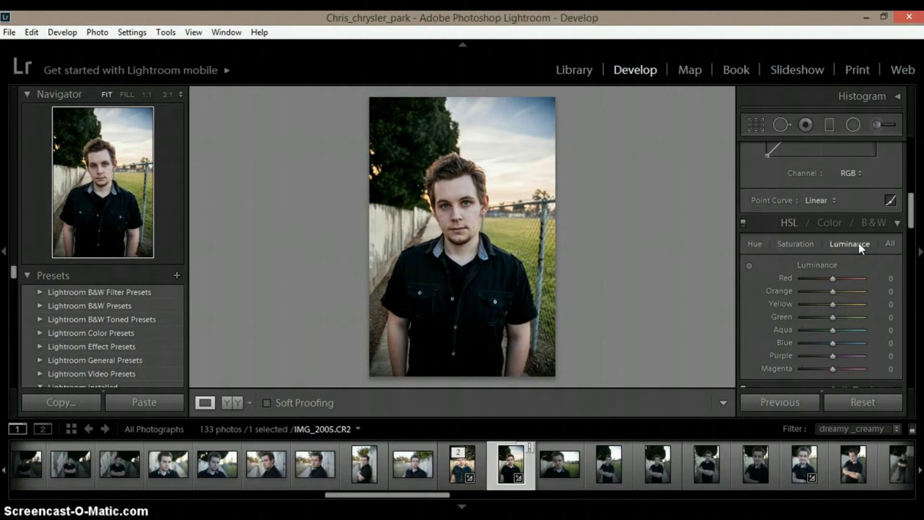
drag(862, 284, 871, 352)
drag(834, 279, 824, 279)
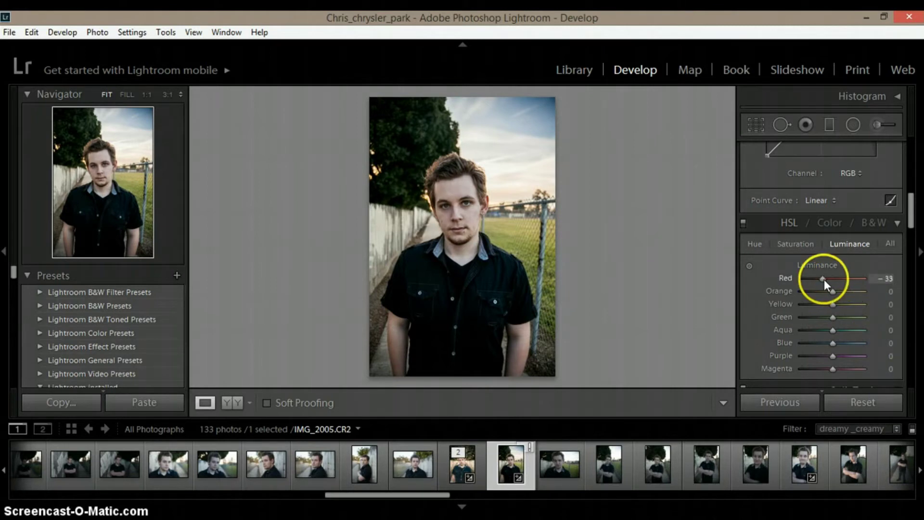
click(832, 292)
drag(833, 293, 810, 291)
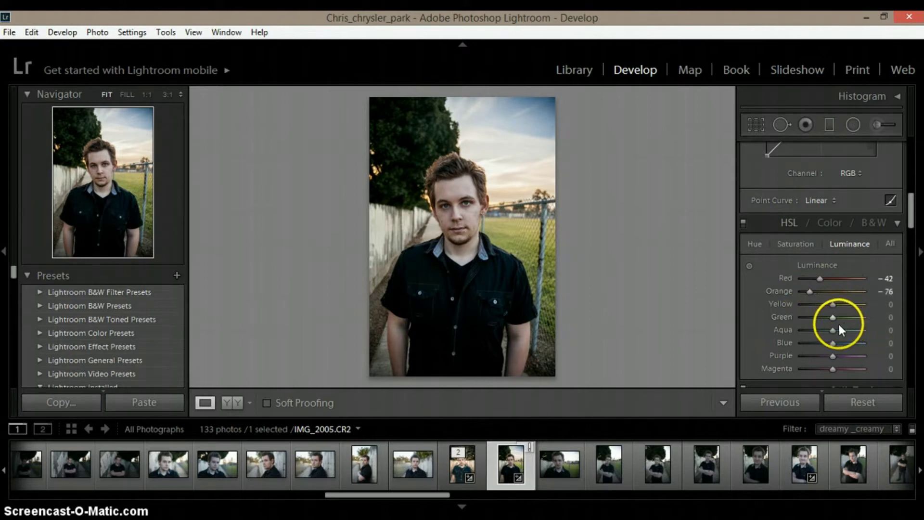
Step: Set the luminance of green to -49, aqua to -47 and blue to -62
drag(834, 318, 820, 317)
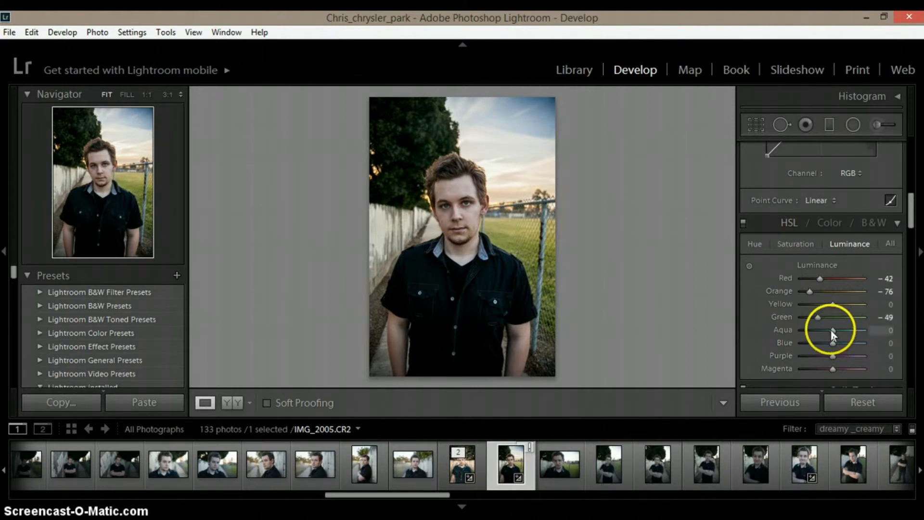
drag(832, 330, 819, 330)
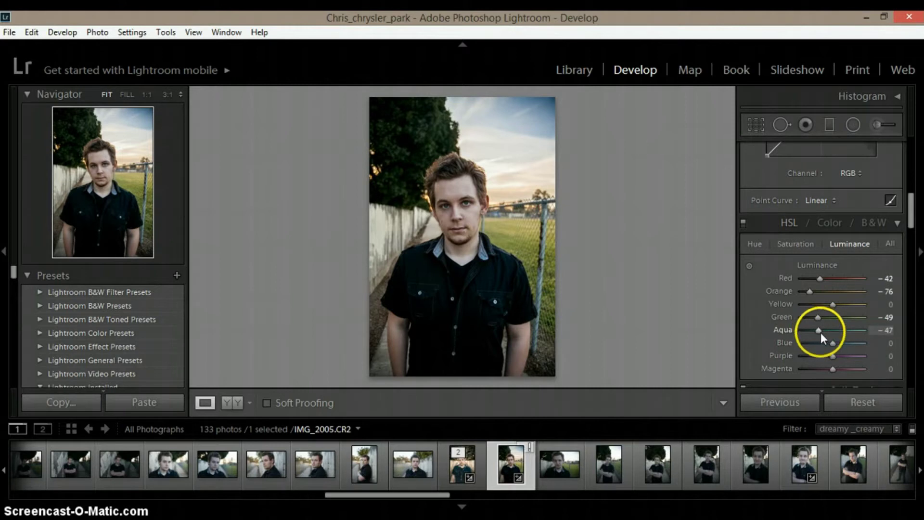
drag(817, 341, 815, 344)
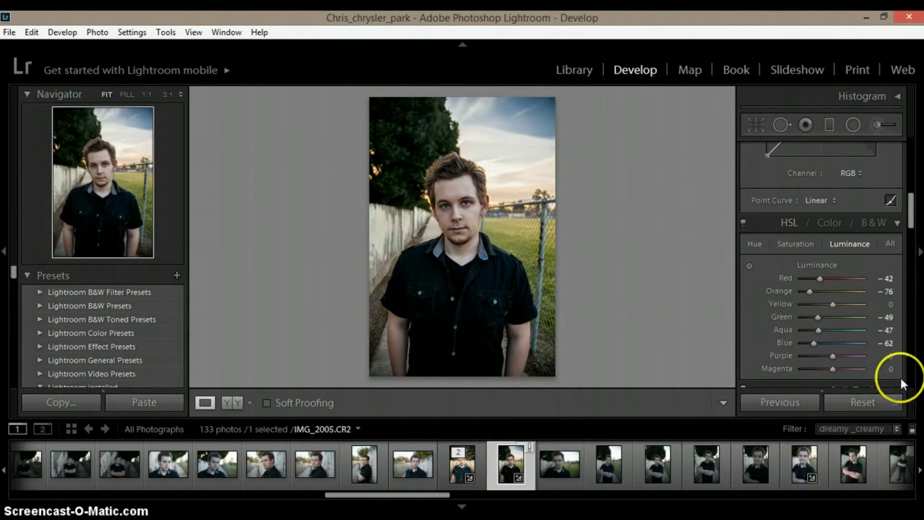
Step: Set the sharpening amount to 52 and the luminance noise reduction to 25
drag(909, 207, 910, 234)
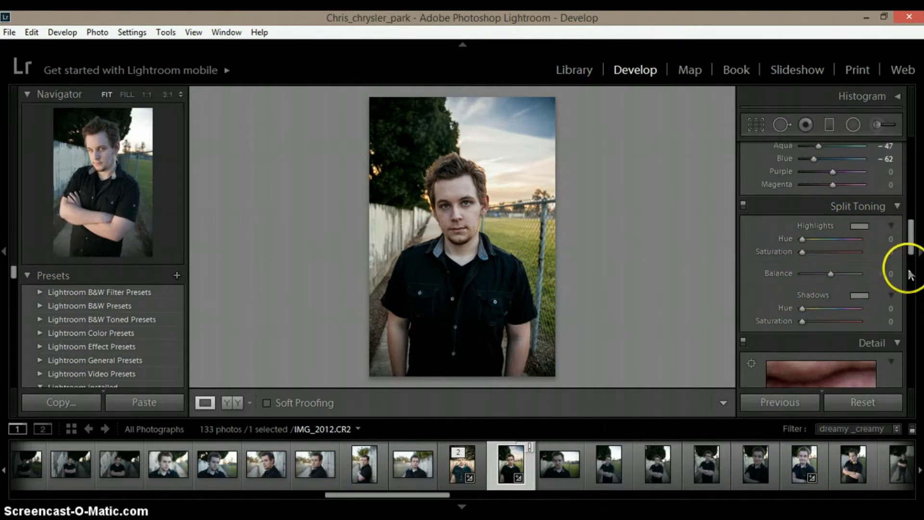
drag(908, 227, 917, 252)
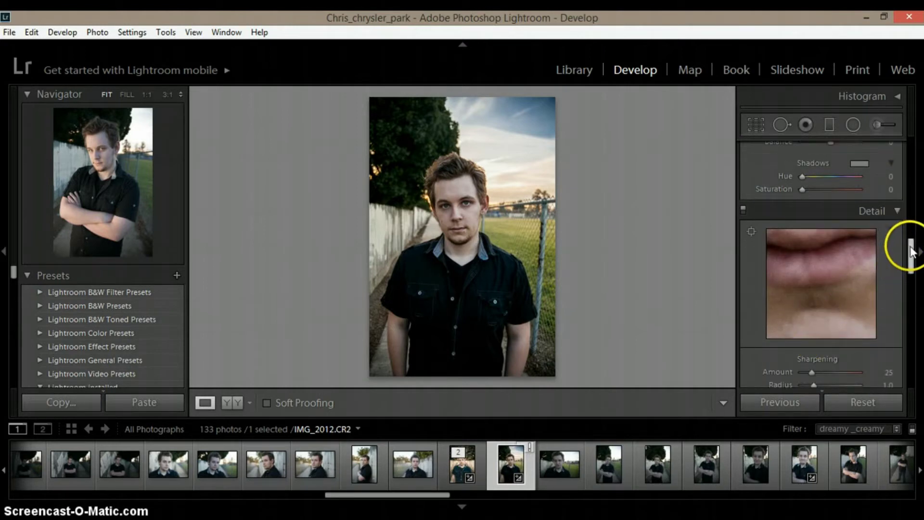
drag(911, 251, 897, 263)
drag(812, 288, 823, 286)
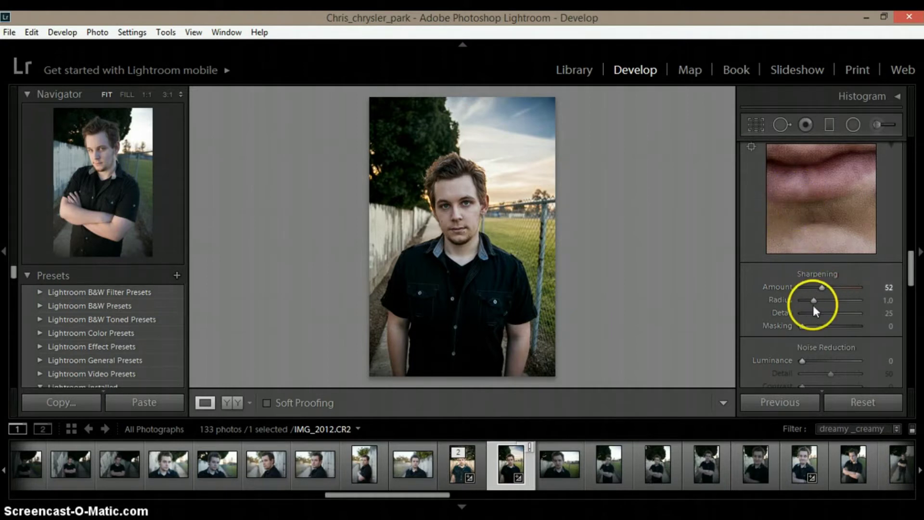
drag(803, 361, 814, 359)
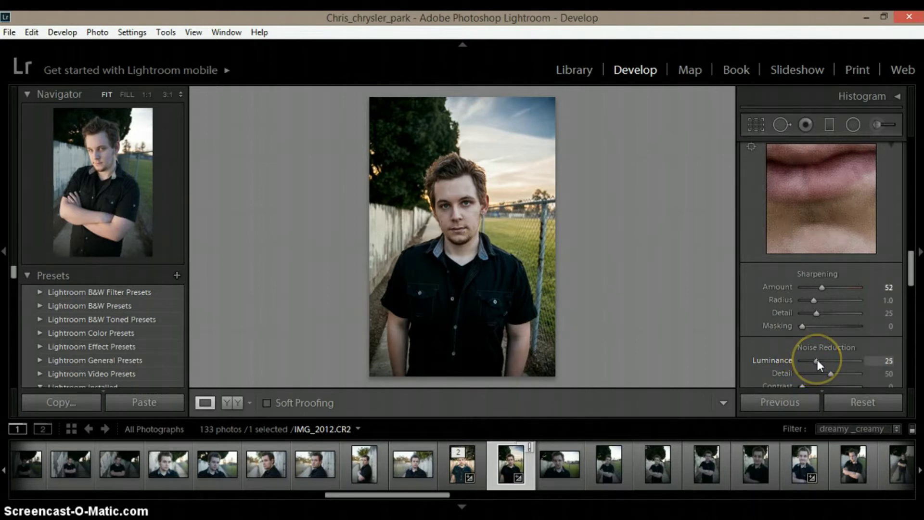
click(818, 357)
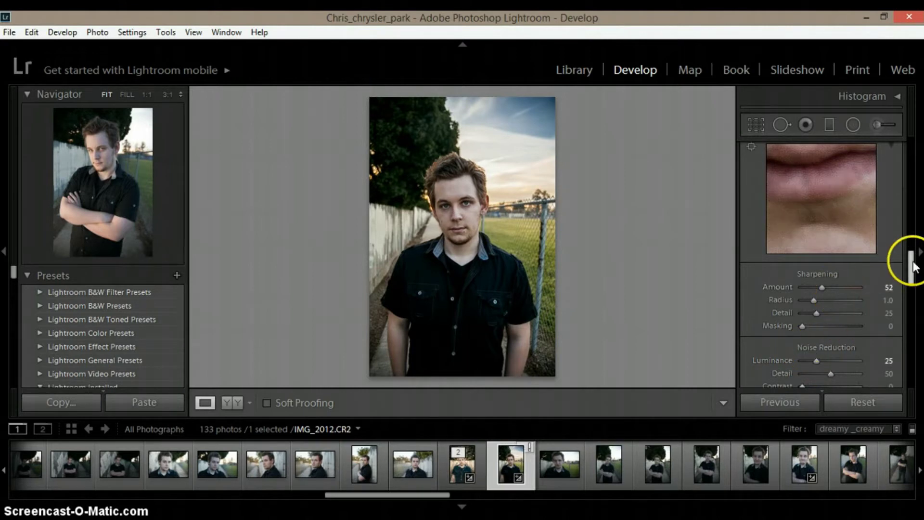
Step: Enable lens profile corrections and choose Canon as the lens make
click(918, 279)
click(918, 277)
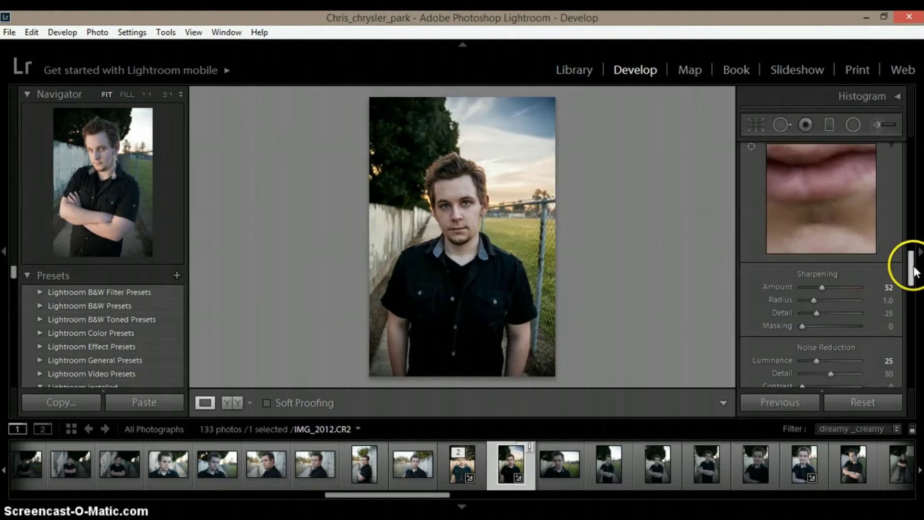
scroll(912, 284, down, 5)
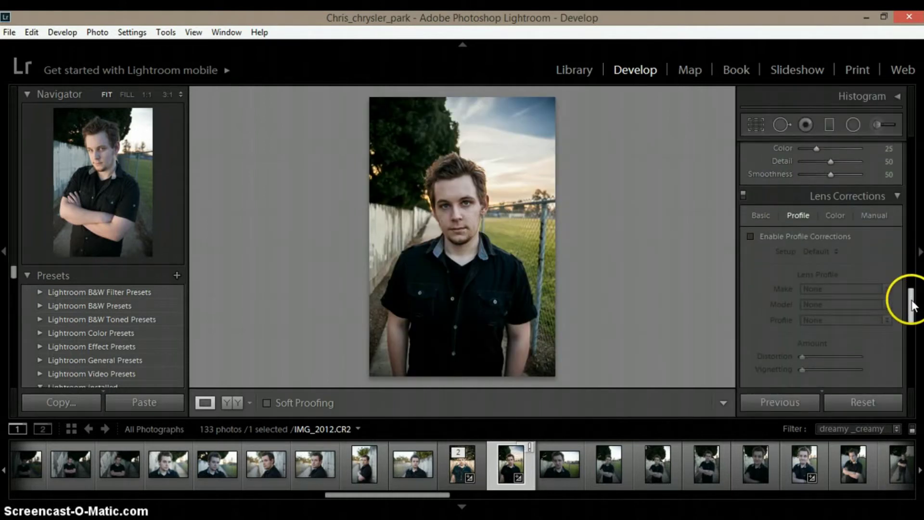
click(791, 240)
click(809, 288)
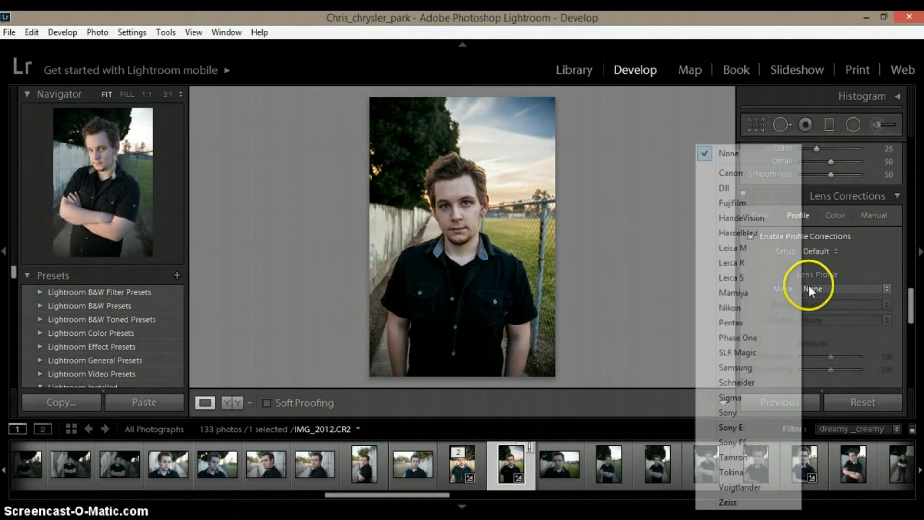
click(762, 180)
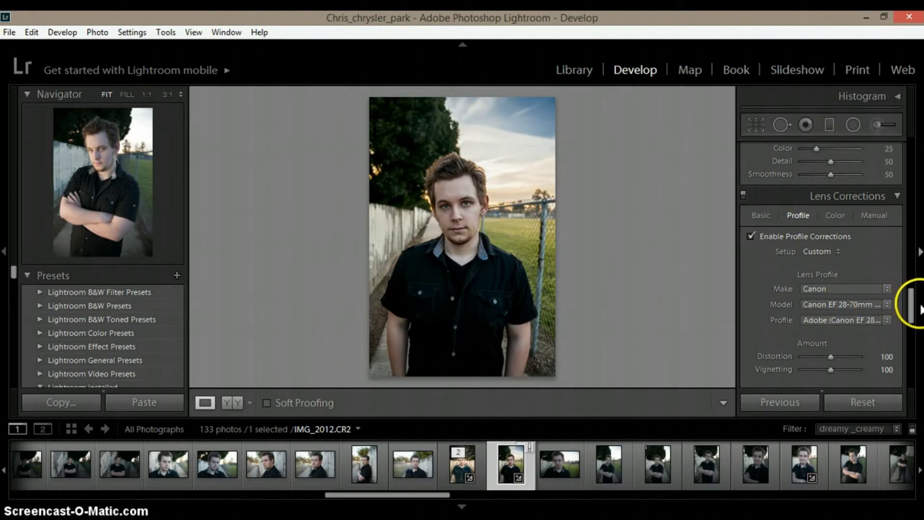
Step: Add a subtle dark post-crop vignette with an amount of -10
scroll(901, 309, down, 4)
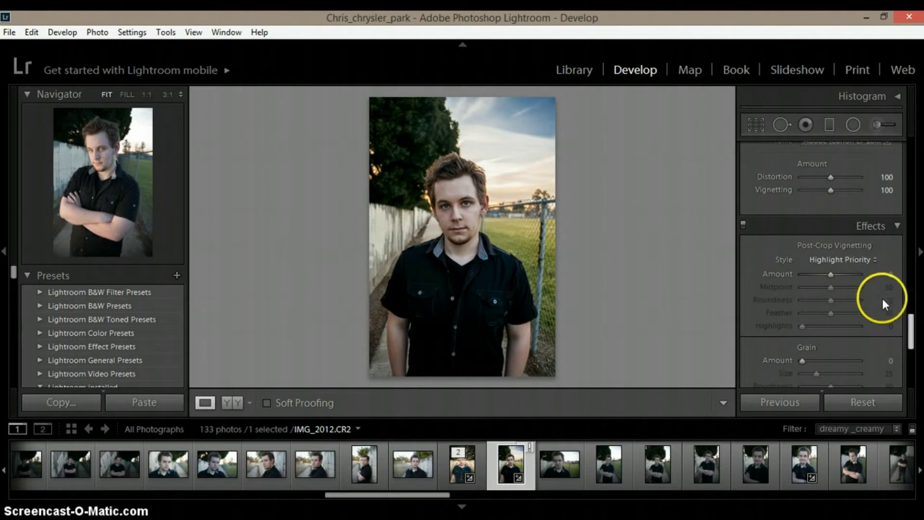
drag(831, 276, 828, 275)
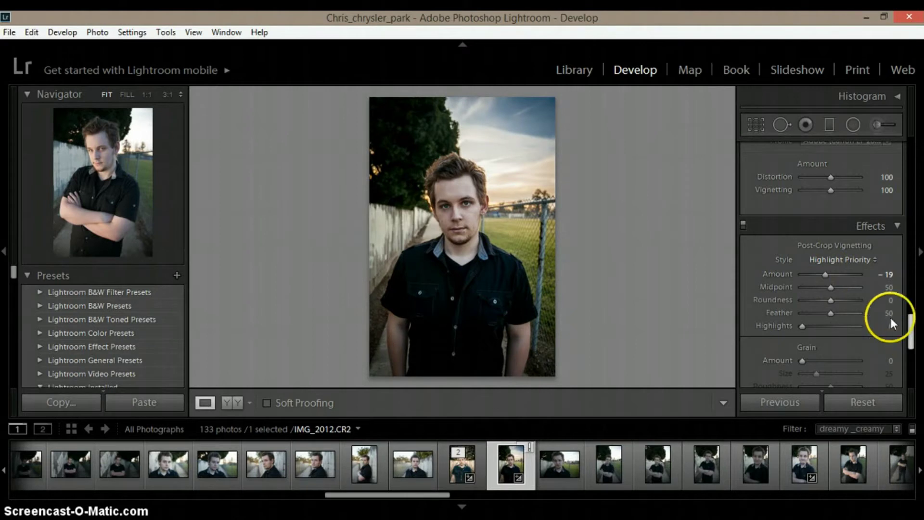
drag(828, 276, 830, 274)
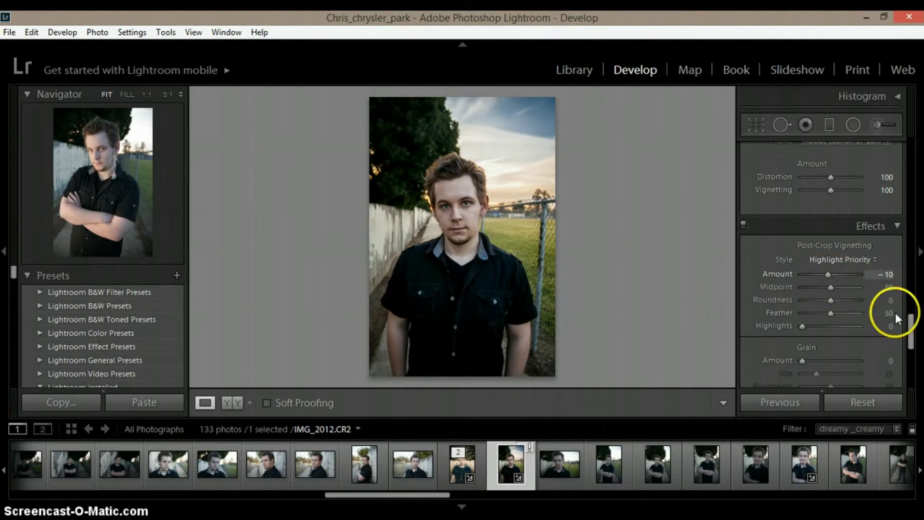
Step: Return to the basic adjustments and expand the photo's histogram
drag(911, 339, 909, 113)
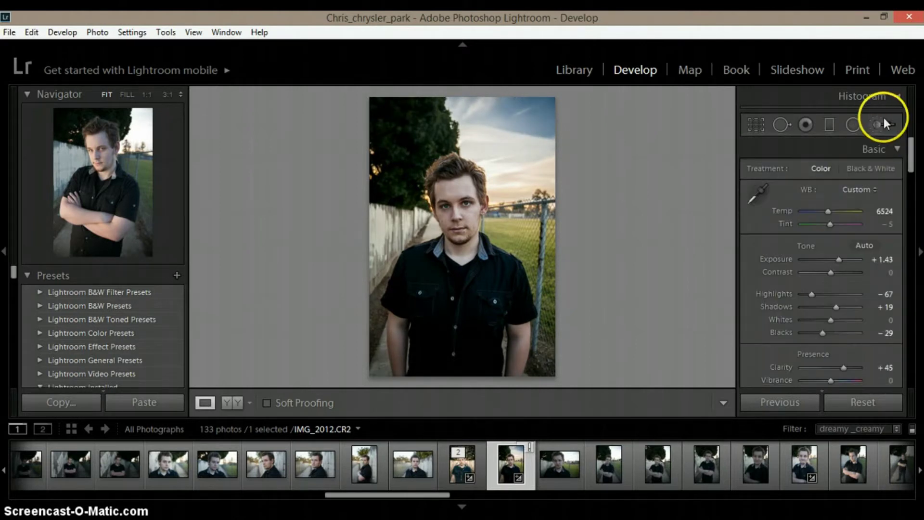
click(873, 95)
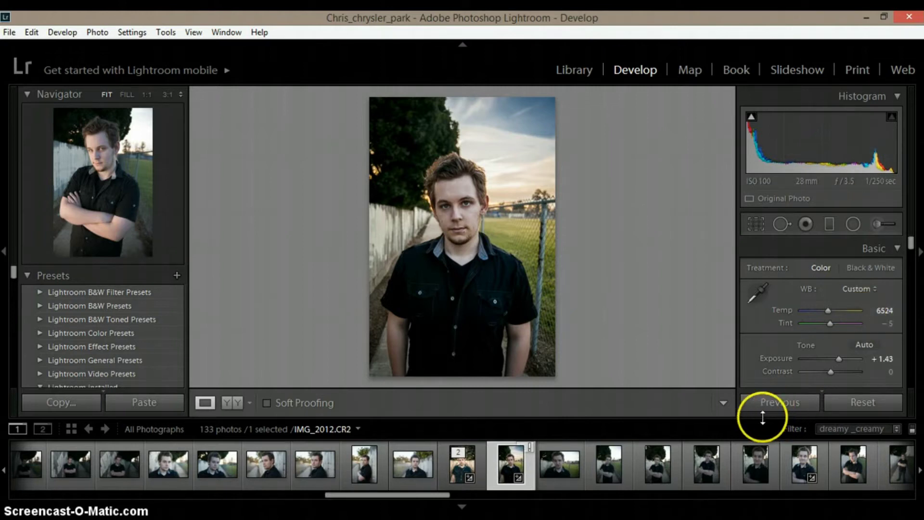
Step: Send the developed portrait from Lightroom to Adobe Photoshop CC 2014 for editing
right_click(503, 475)
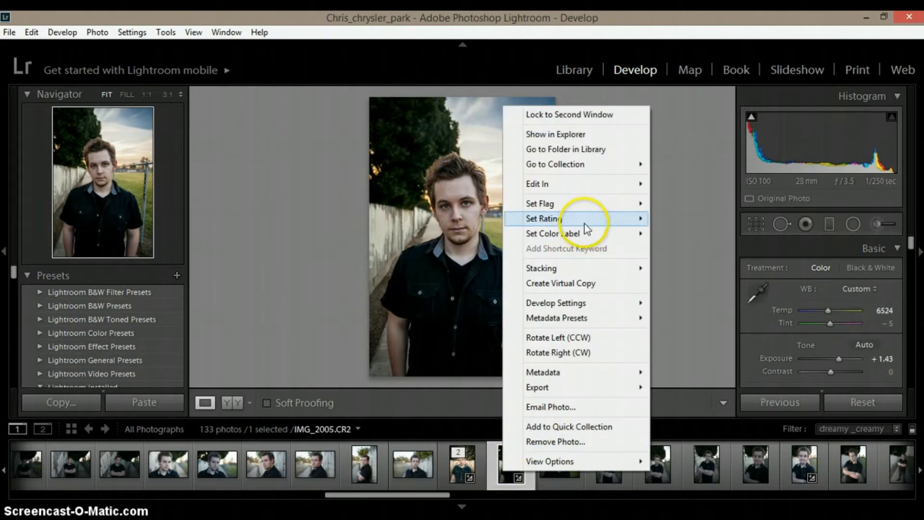
mouse_move(588, 184)
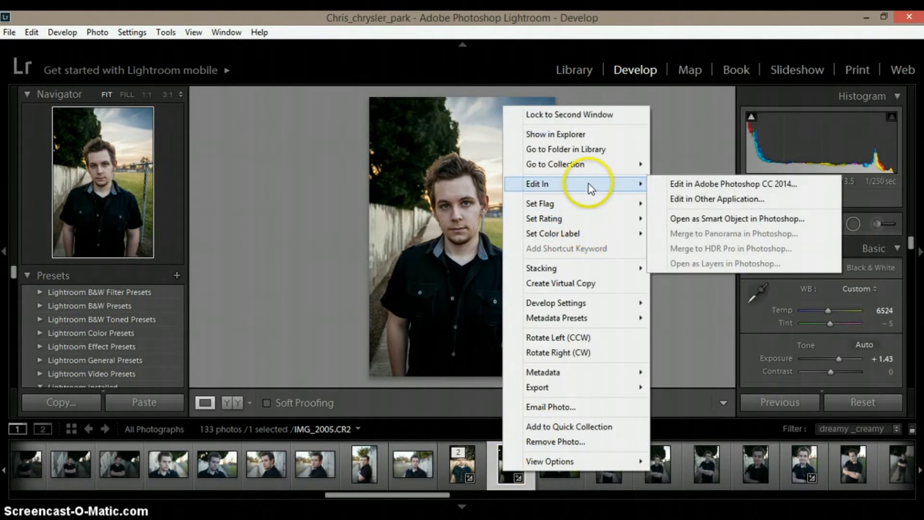
click(699, 184)
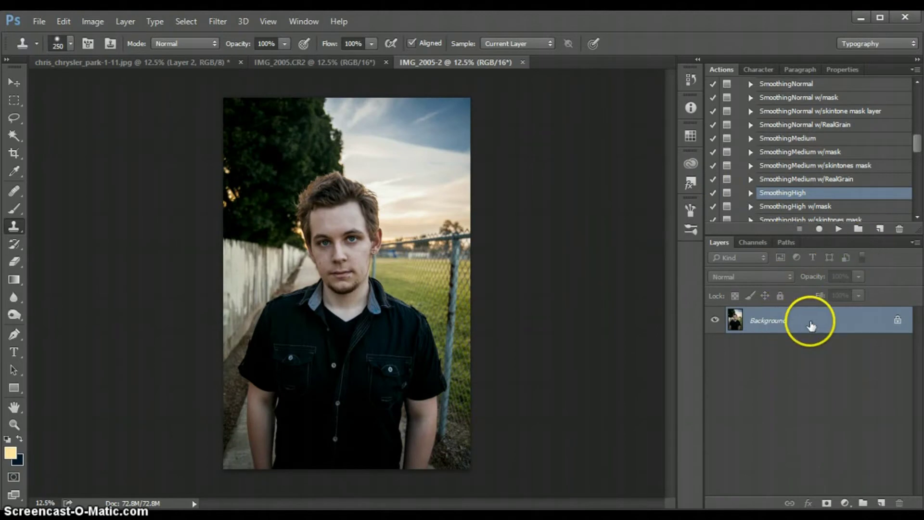
Step: Duplicate the Background layer twice and smooth the topmost copy by running the SmoothingMedium action through Portraiture
drag(811, 326, 880, 503)
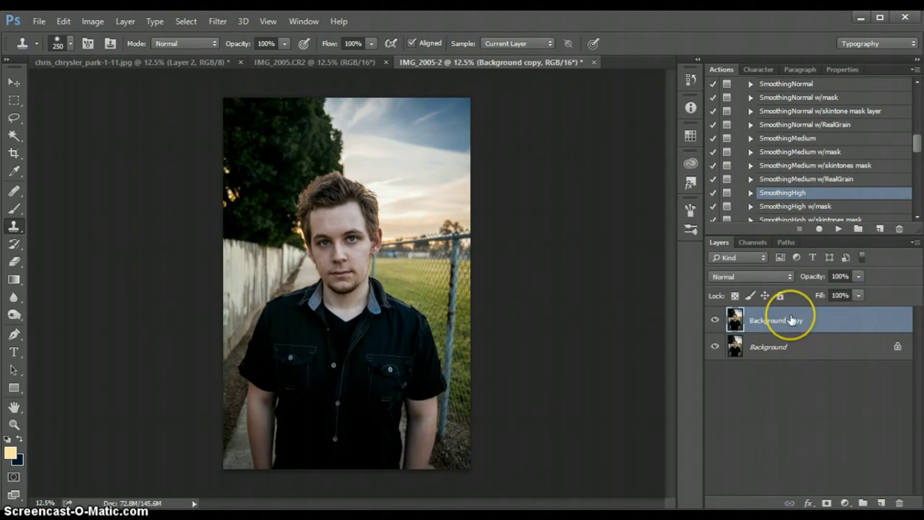
drag(791, 320, 881, 503)
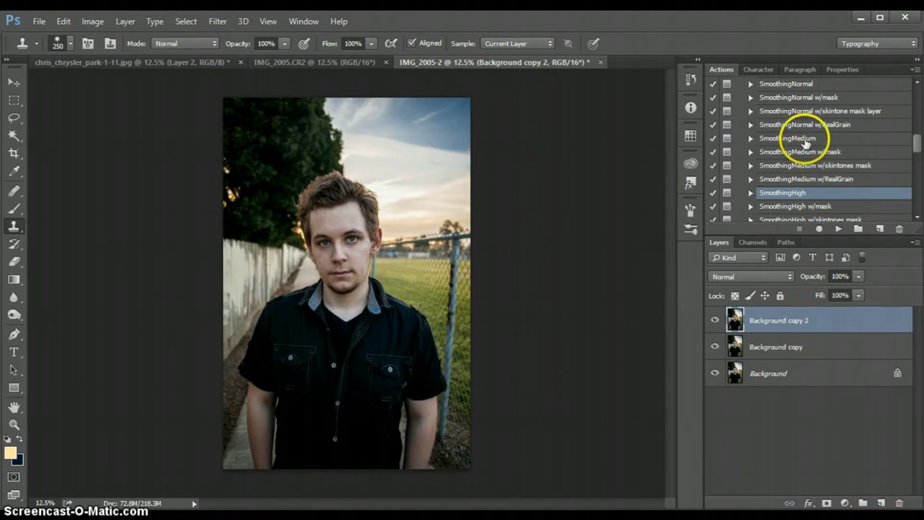
click(805, 140)
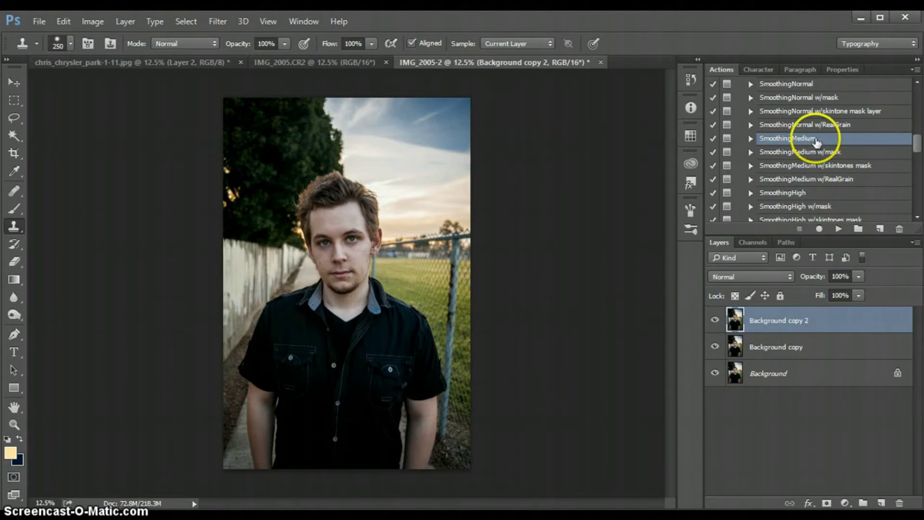
click(839, 231)
click(438, 213)
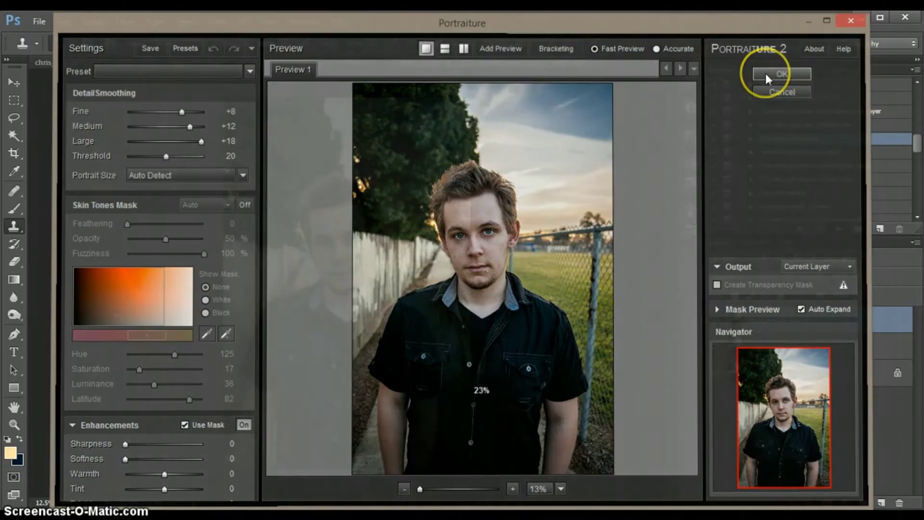
click(765, 73)
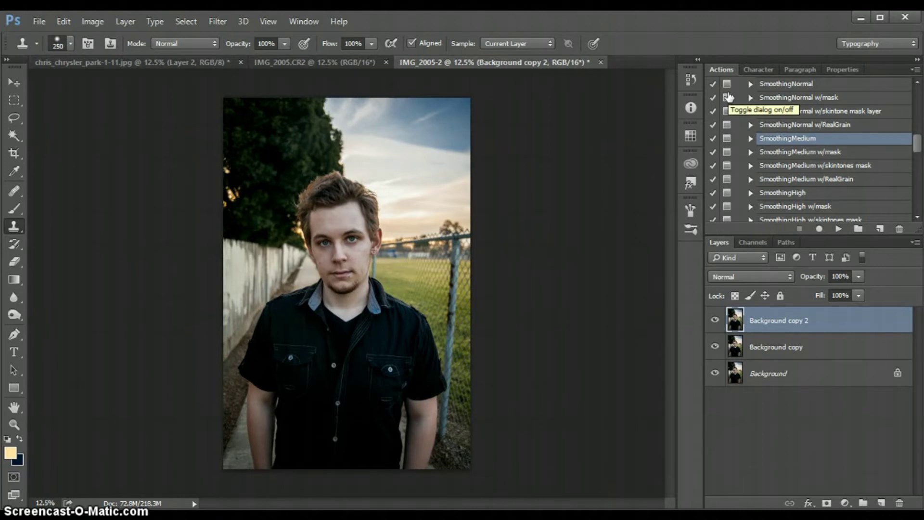
Step: Add a black layer mask to the smoothed top layer and ready the Brush tool with white as foreground color
key(ctrl+plus)
key(ctrl+plus)
key(ctrl+plus)
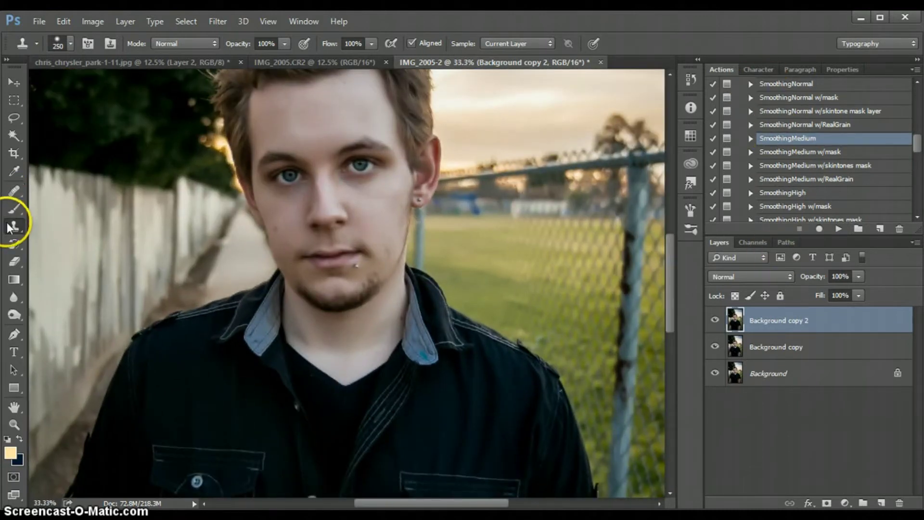
click(13, 210)
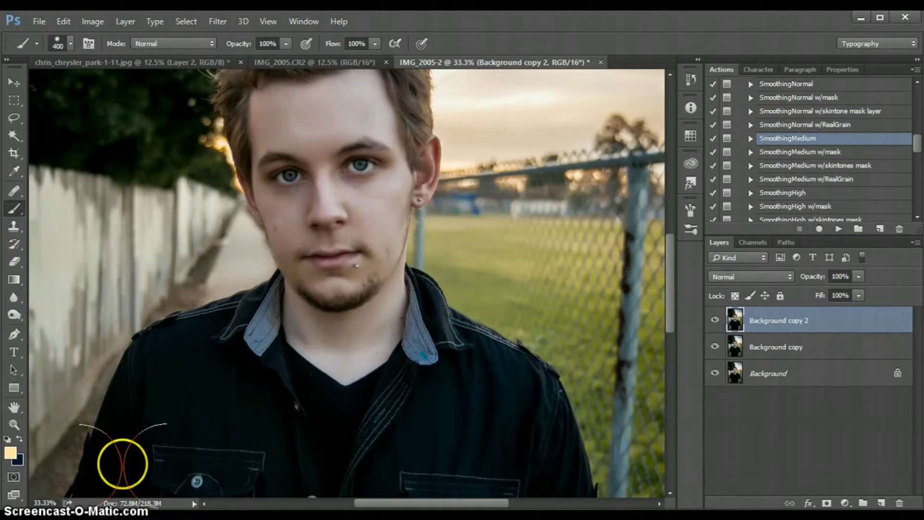
alt+click(825, 504)
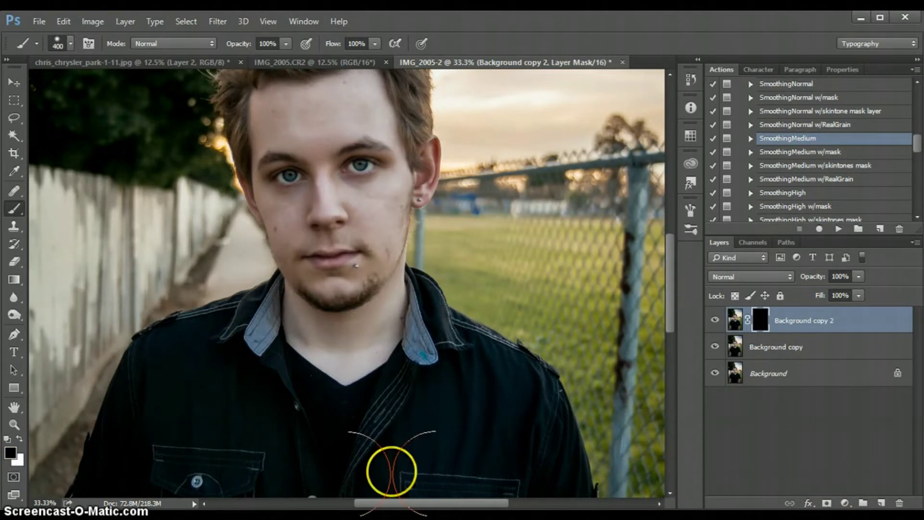
click(19, 438)
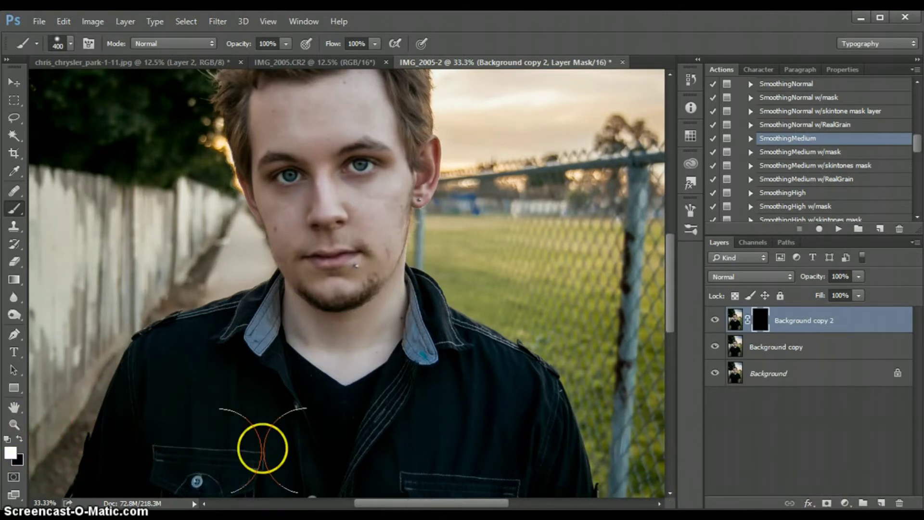
Step: Reveal the skin smoothing on the forehead, nose, cheeks and chin by painting the mask white with a 100 px brush
key(bracketleft)
key(bracketleft)
key(bracketleft)
key(bracketleft)
key(bracketleft)
key(bracketleft)
key(bracketleft)
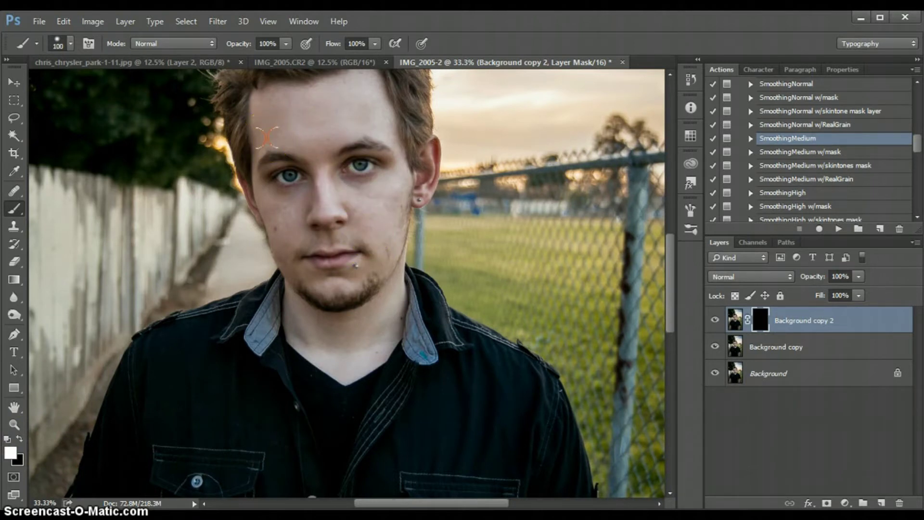
click(315, 135)
click(298, 198)
mouse_move(290, 243)
mouse_down()
mouse_move(295, 267)
mouse_move(295, 242)
mouse_move(307, 236)
mouse_move(363, 234)
mouse_up()
drag(386, 309, 389, 325)
mouse_move(283, 185)
mouse_down()
mouse_move(283, 171)
mouse_move(268, 171)
mouse_move(378, 165)
mouse_up()
Step: Refine the smoothing mask around the mouth and eyes with smaller 60 px and 20 px brushes
key(bracketleft)
key(bracketleft)
key(bracketleft)
scroll(378, 165, down, 3)
scroll(378, 165, up, 2)
scroll(343, 288, up, 2)
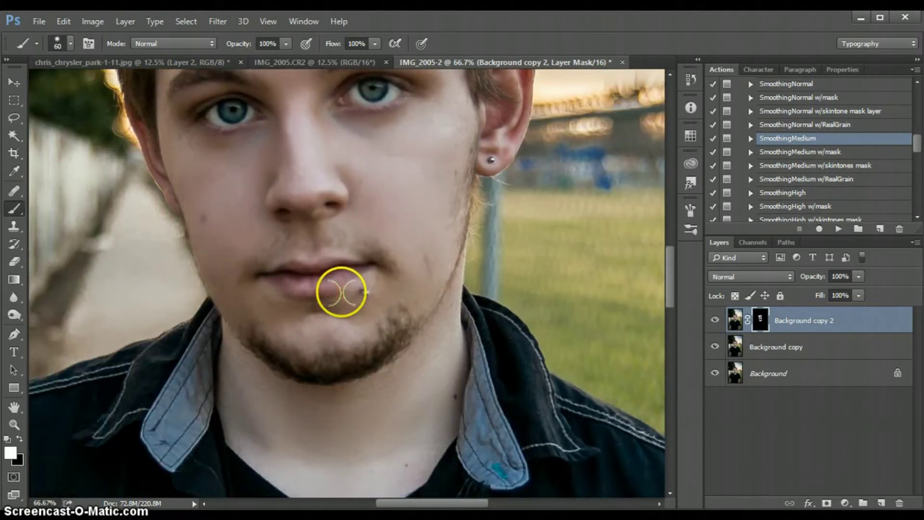
scroll(235, 182, up, 2)
key(bracketleft)
key(bracketleft)
key(bracketleft)
key(bracketleft)
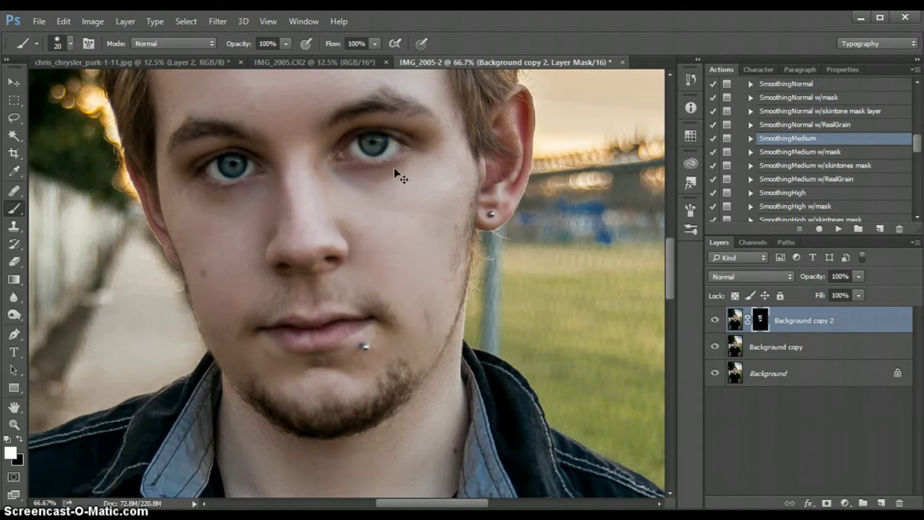
Step: Reveal the smoothing over the dark tree and the background beside the concrete wall with a 700 px brush
key(ctrl+minus)
key(ctrl+minus)
key(ctrl+minus)
key(ctrl+minus)
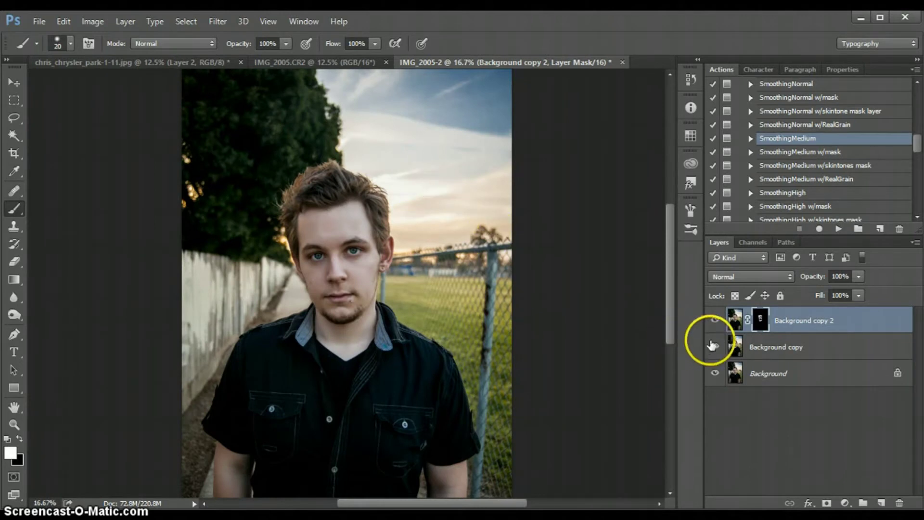
key(ctrl+minus)
key(bracketright)
key(bracketright)
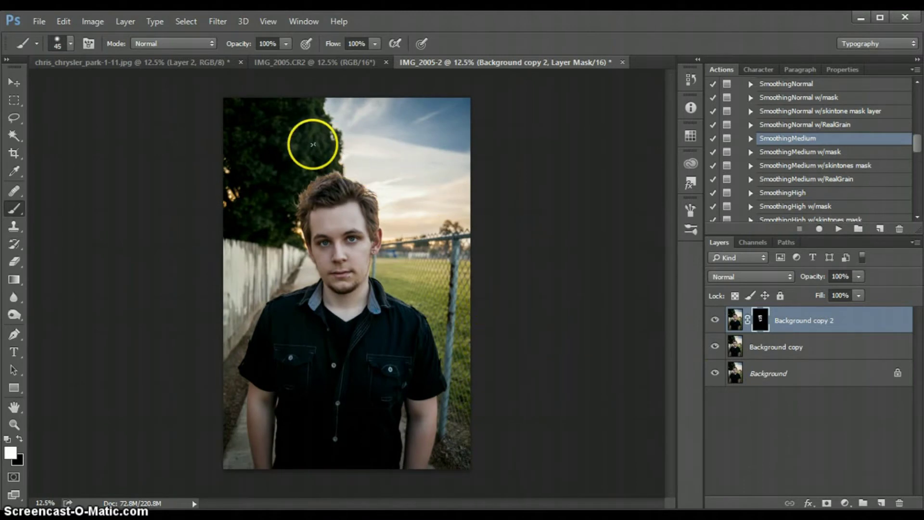
key(bracketright)
key(bracketright)
key(bracketright)
key(bracketright)
key(bracketright)
key(bracketright)
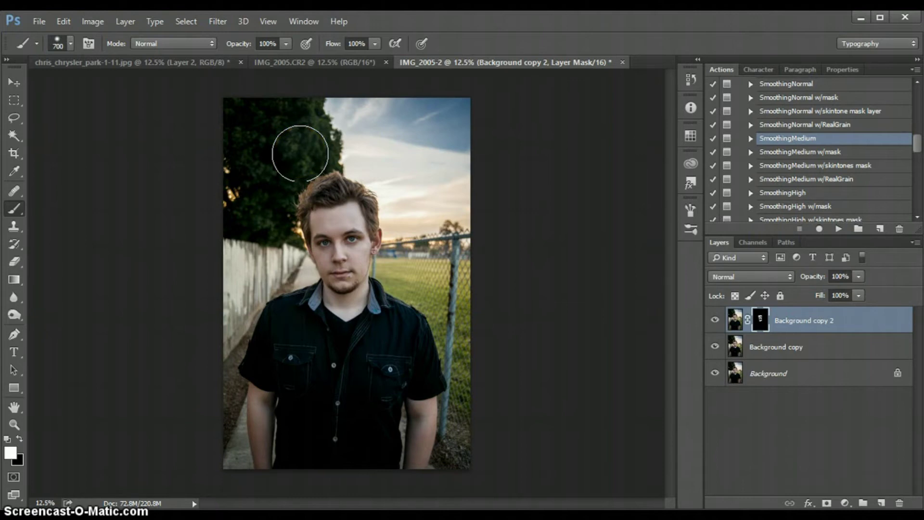
mouse_move(219, 351)
mouse_down()
mouse_move(219, 465)
mouse_move(198, 430)
mouse_up()
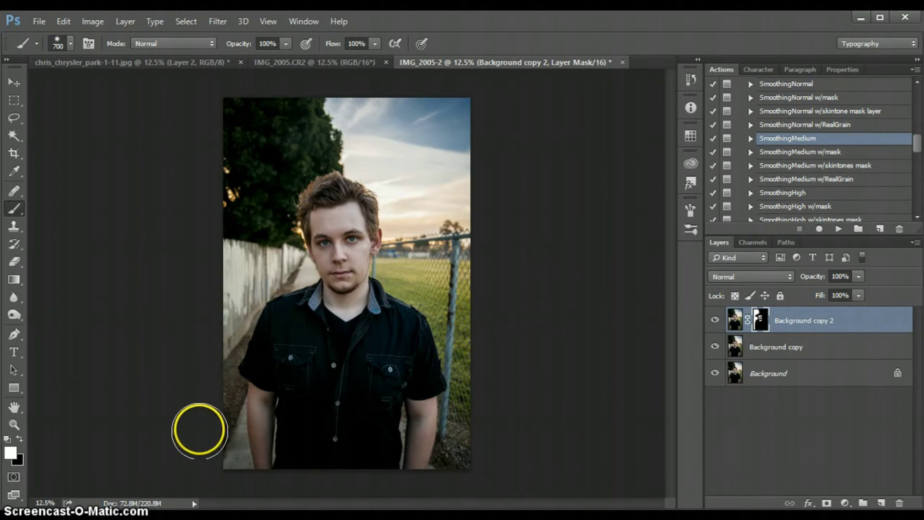
Step: Reveal the smoothing along the path, wall, tree edge and ground beside the man with a 250 px brush
key(ctrl+plus)
click(233, 424)
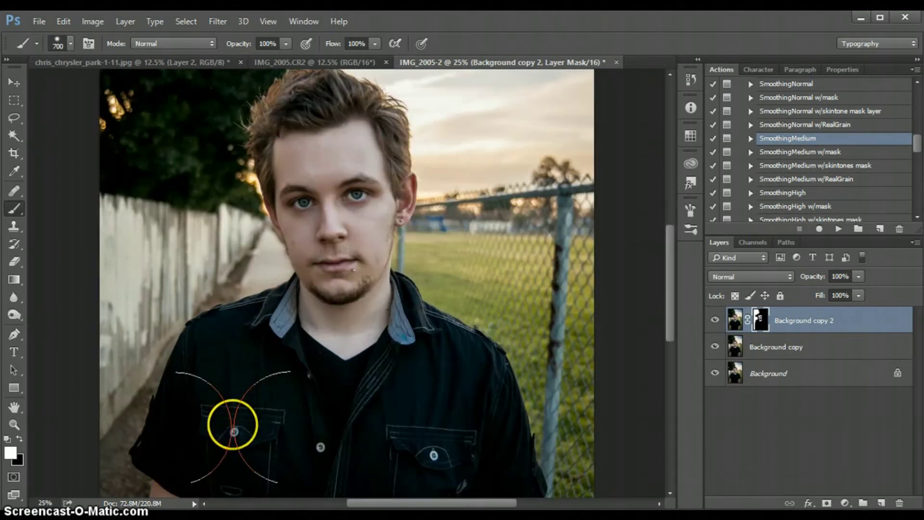
key(bracketleft)
key(bracketleft)
key(bracketleft)
key(bracketleft)
key(bracketleft)
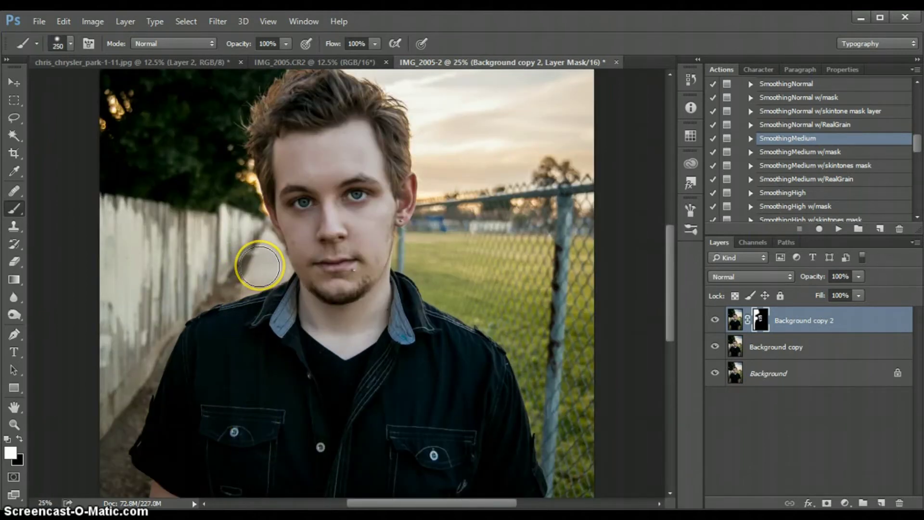
scroll(189, 223, up, 3)
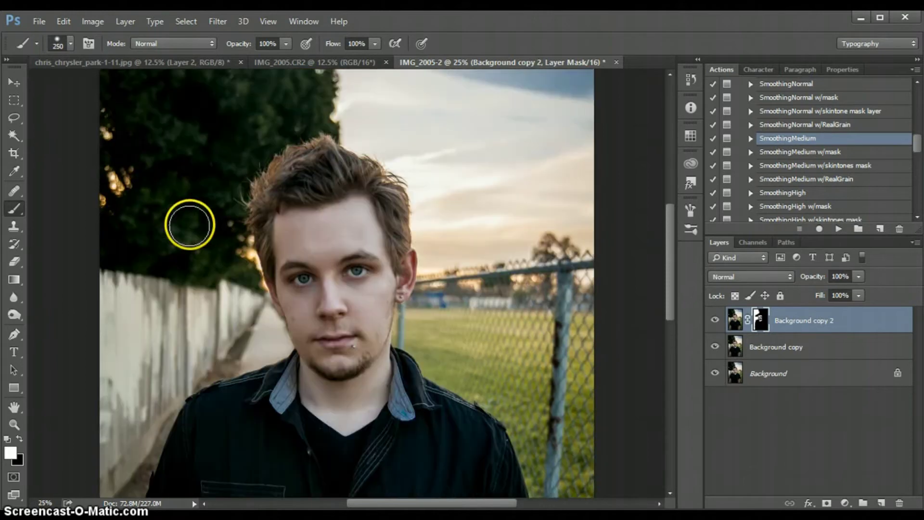
scroll(320, 109, up, 2)
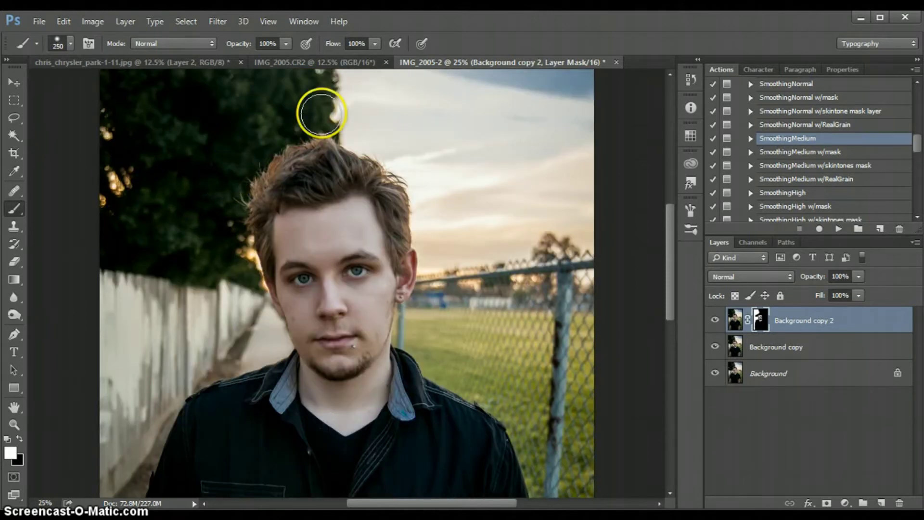
scroll(316, 110, up, 4)
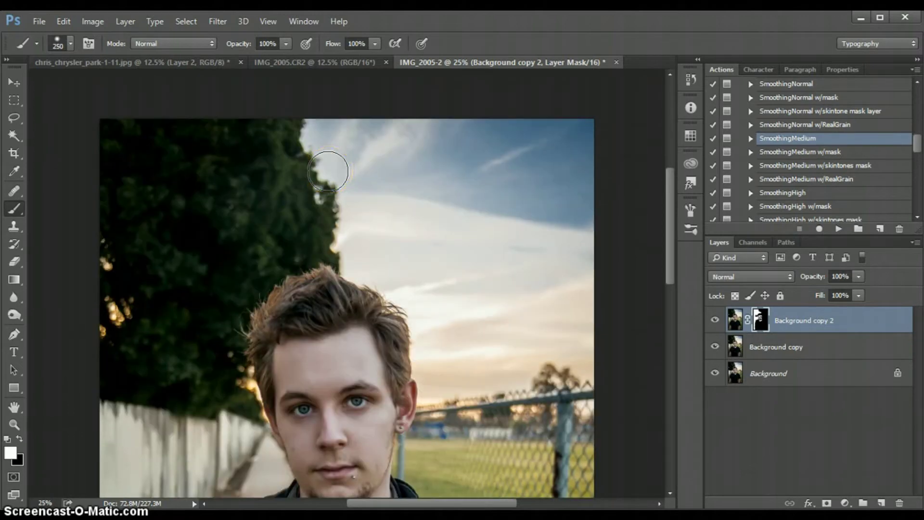
scroll(123, 303, down, 8)
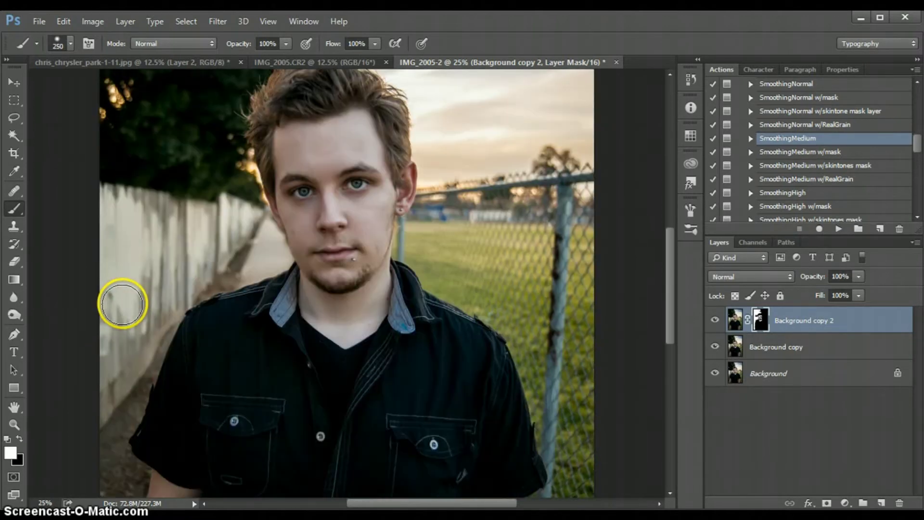
scroll(107, 376, down, 6)
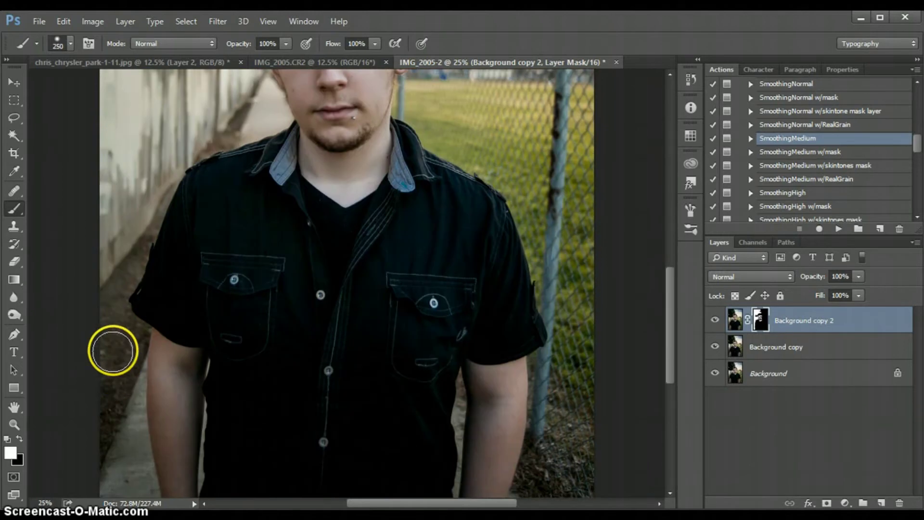
scroll(106, 399, down, 4)
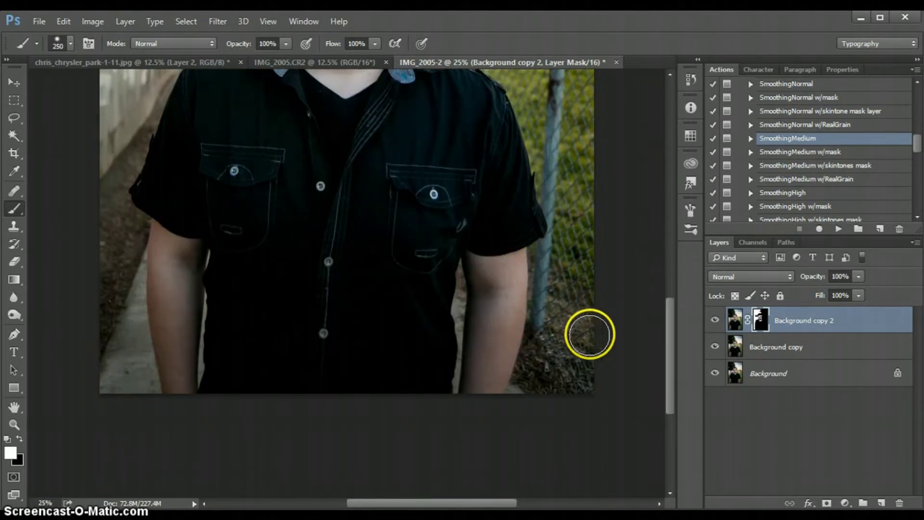
Step: Reveal the smoothing on the ground and along the chain-link fence post with a 500 px brush
key(bracketright)
key(bracketright)
key(bracketright)
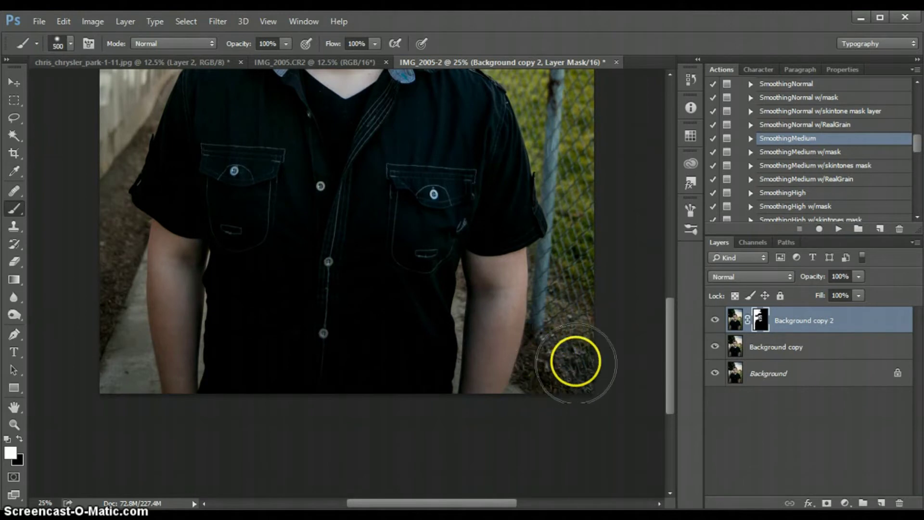
scroll(582, 343, up, 5)
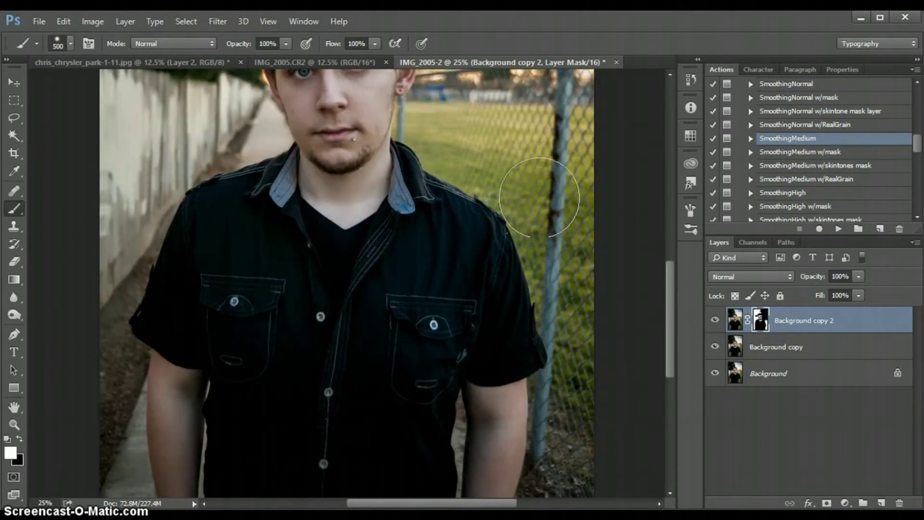
Step: Reveal the smoothing on the grass beside the neck and the sky next to the ear and hair with a 200 px brush
key(bracketleft)
key(bracketleft)
key(bracketleft)
key(bracketleft)
drag(452, 129, 403, 130)
scroll(495, 155, up, 6)
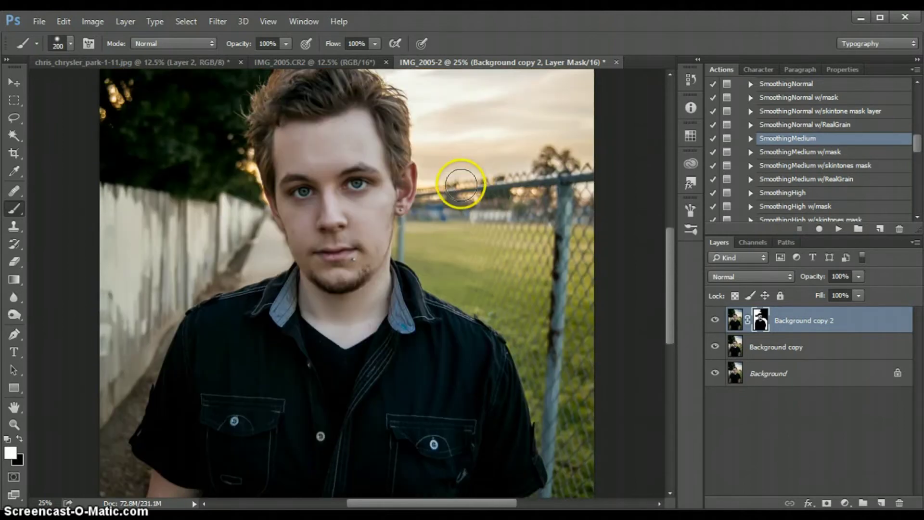
drag(445, 215, 429, 232)
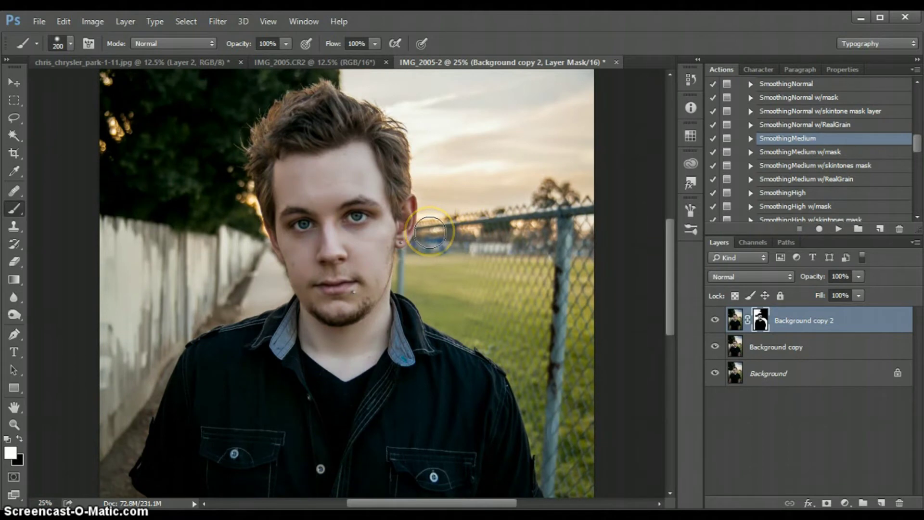
scroll(414, 125, up, 3)
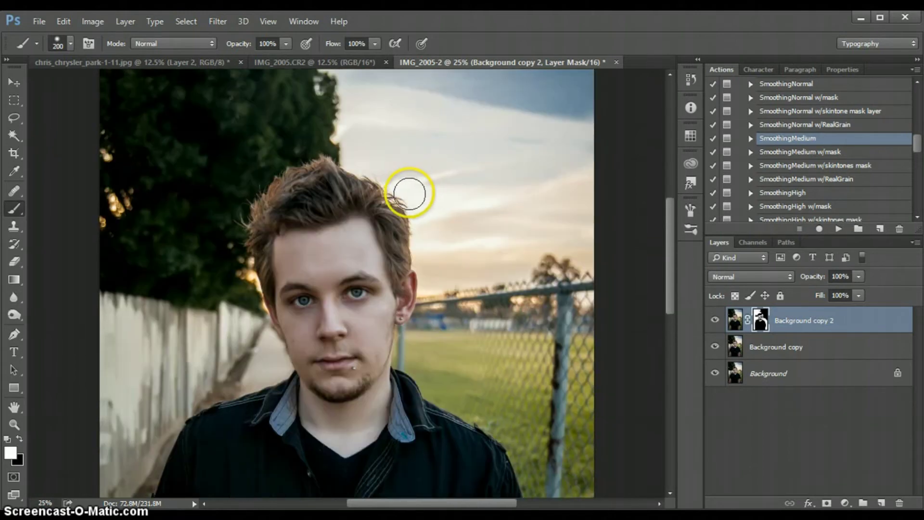
Step: Hide the Background copy and Background layers to check the masked smoothing layer for unpainted gaps
click(714, 346)
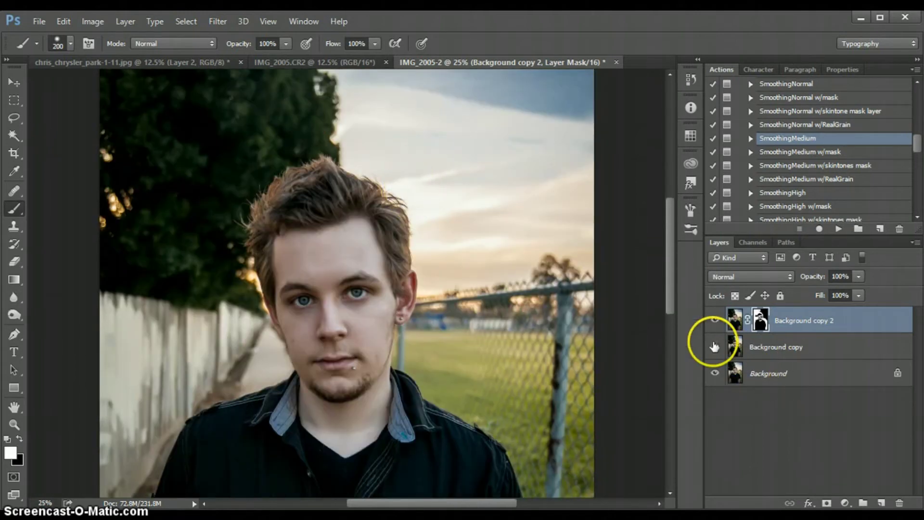
click(715, 373)
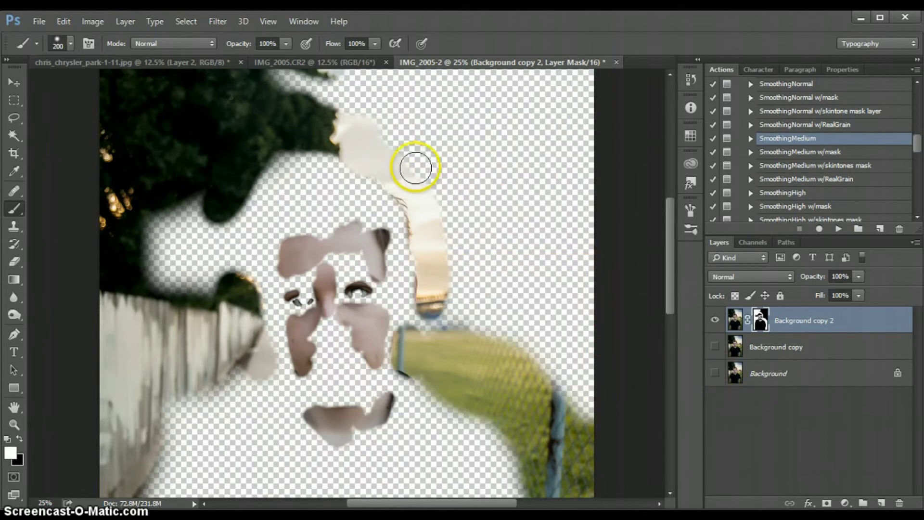
scroll(102, 441, down, 7)
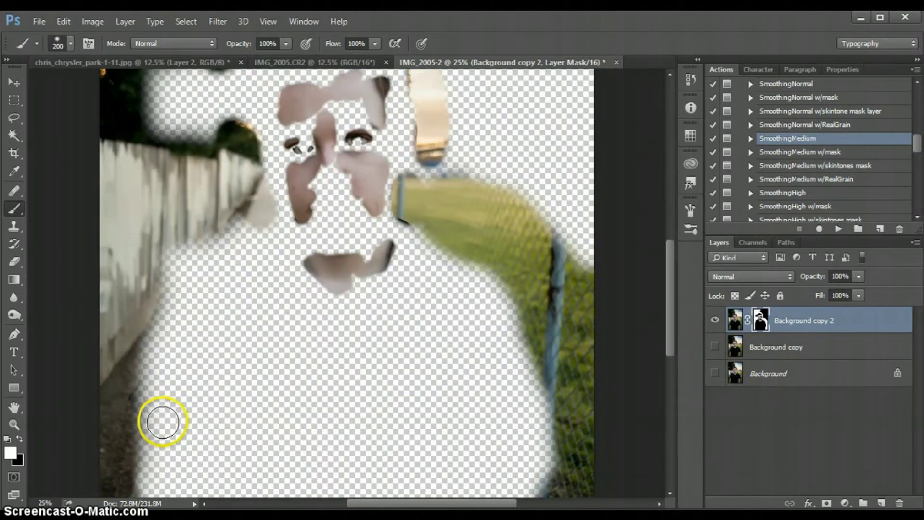
Step: Show the Background copy and Background layers again, and merge Background copy 2 with Background copy
click(715, 346)
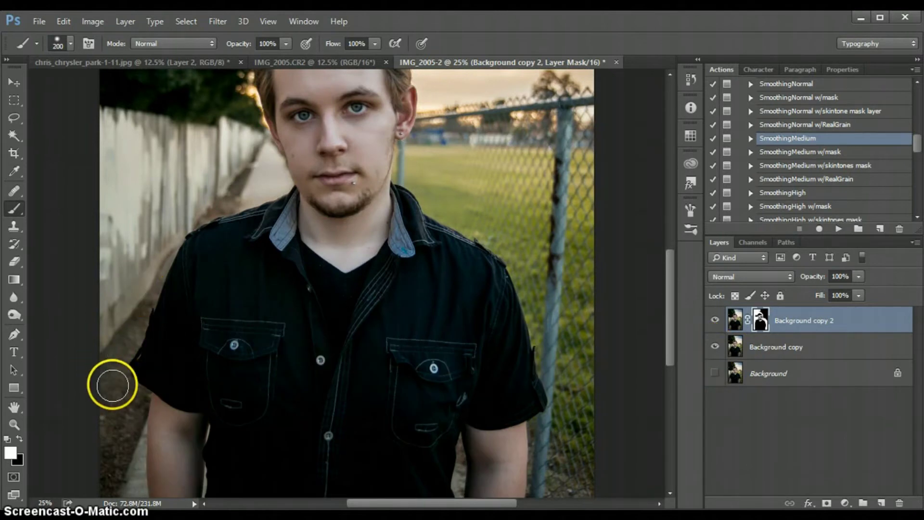
click(715, 374)
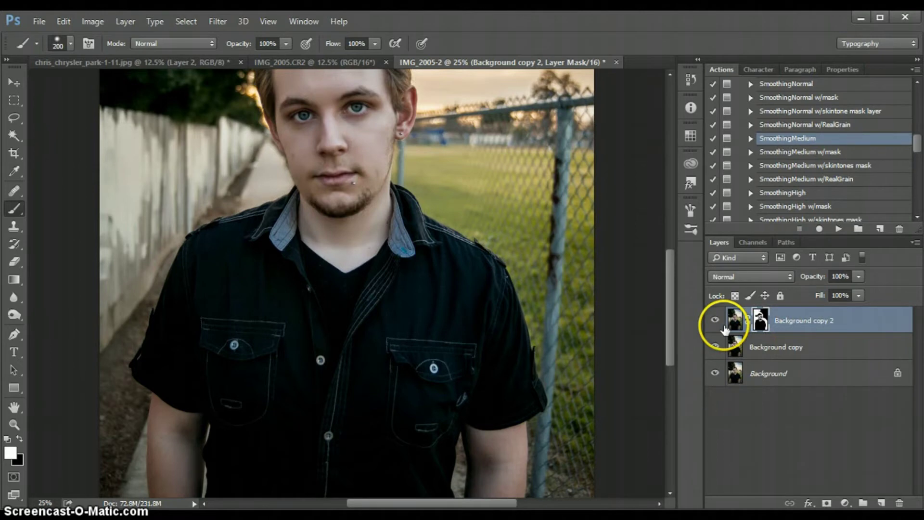
key(ctrl+minus)
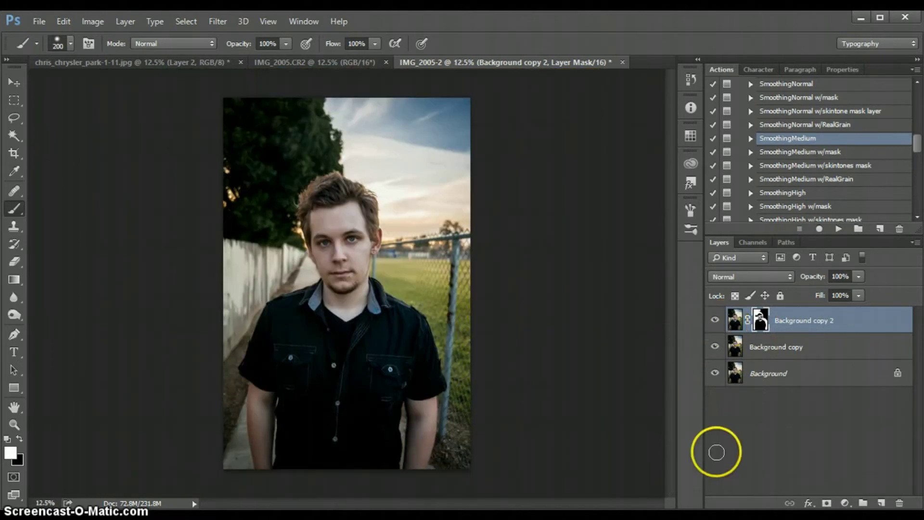
shift+click(787, 350)
right_click(788, 354)
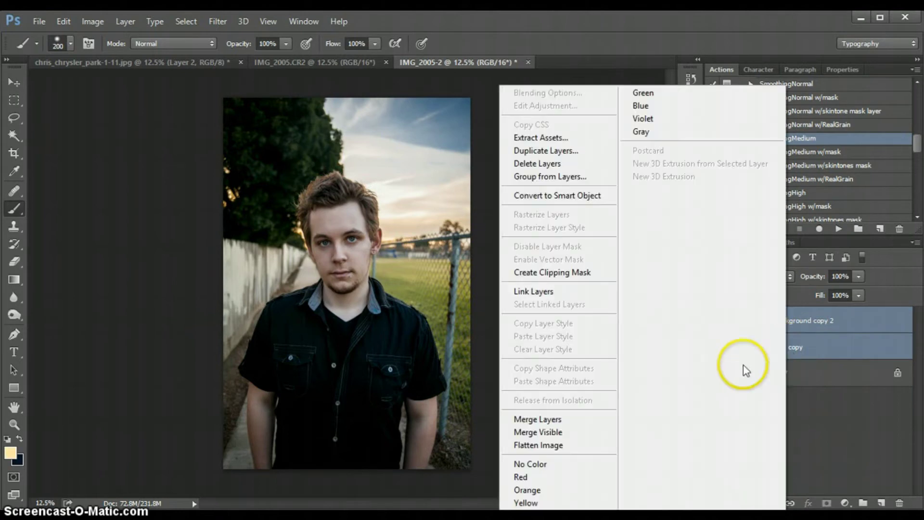
click(583, 423)
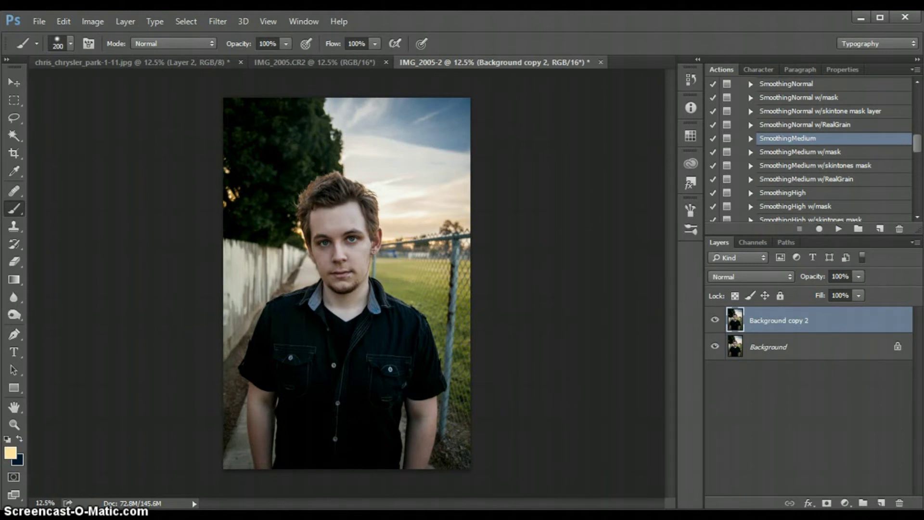
click(688, 77)
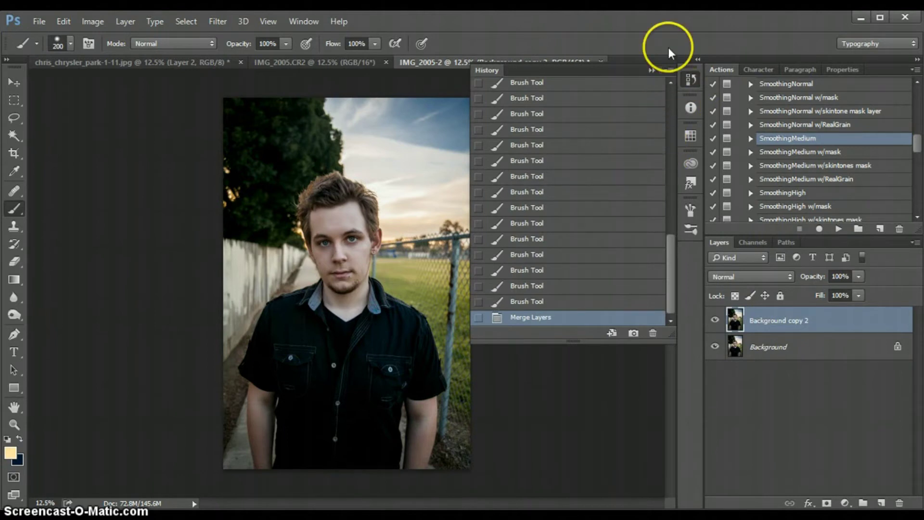
click(651, 72)
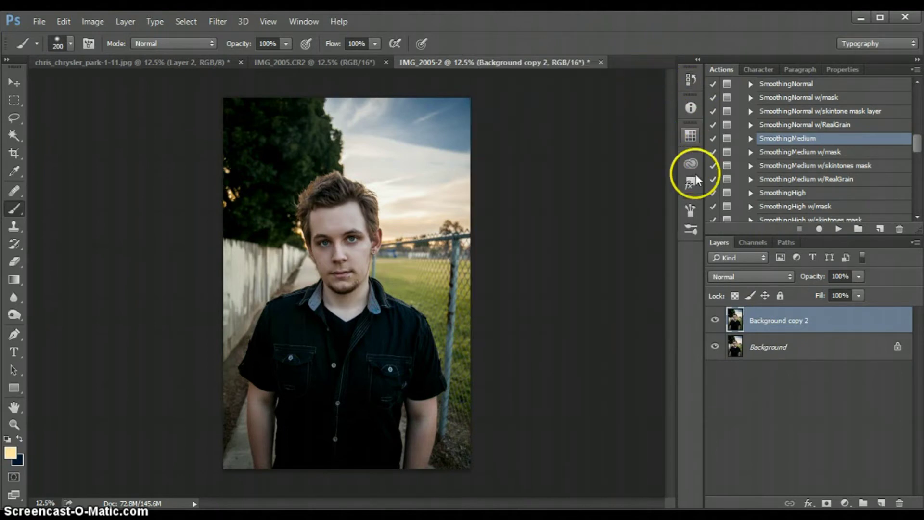
Step: Duplicate the merged layer as a horizontally flipped copy and hide it behind a black layer mask
drag(824, 325, 880, 501)
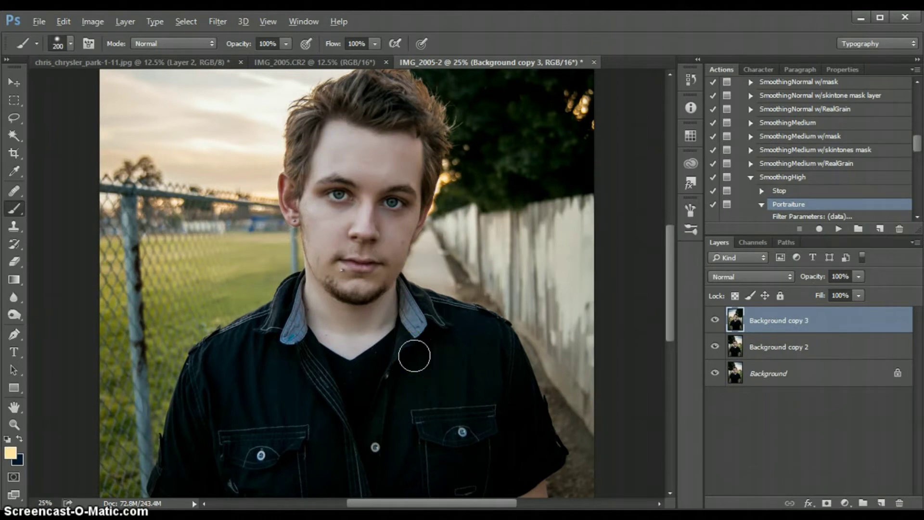
alt+click(824, 502)
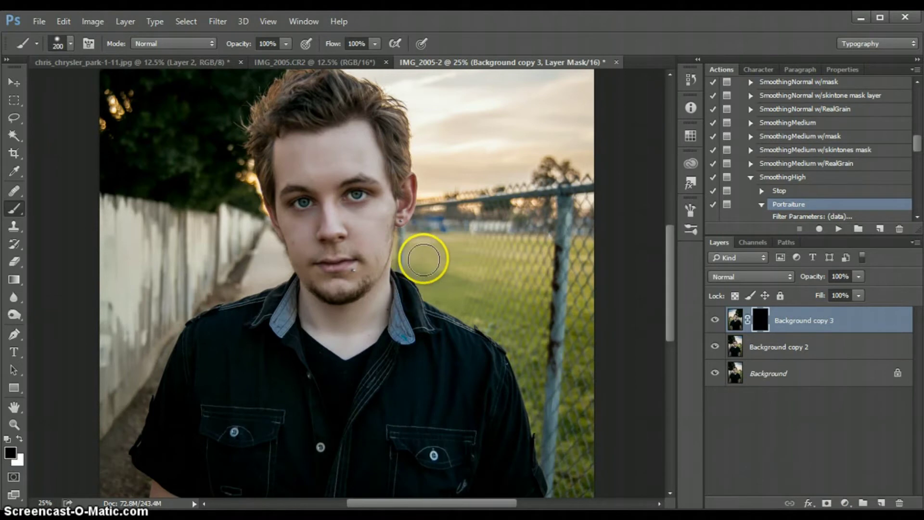
Step: Paint white on the mask to reveal the mirrored trees over the sky beside the head, enlarging the brush to 500 px
scroll(631, 281, up, 5)
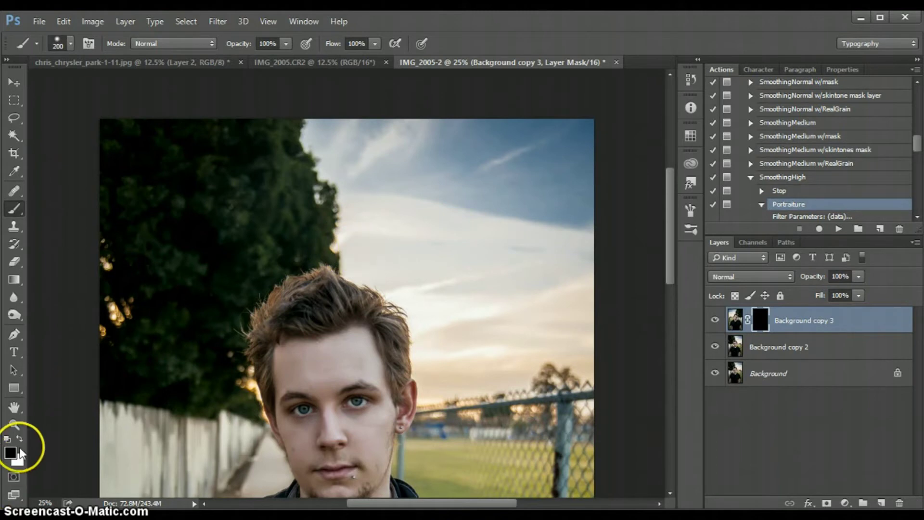
drag(363, 260, 391, 223)
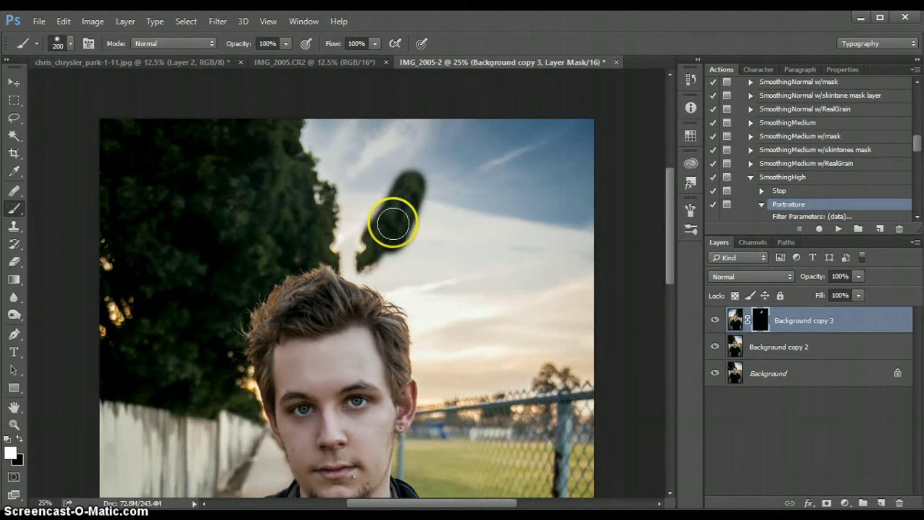
key(bracketright)
key(bracketright)
key(bracketright)
key(bracketright)
mouse_move(375, 245)
mouse_down()
mouse_move(388, 216)
mouse_move(374, 246)
mouse_up()
mouse_move(511, 144)
mouse_down()
mouse_move(554, 159)
mouse_move(573, 202)
mouse_move(544, 250)
mouse_move(476, 193)
mouse_up()
mouse_move(375, 245)
mouse_down()
mouse_move(580, 307)
mouse_move(466, 215)
mouse_move(467, 261)
mouse_move(458, 256)
mouse_move(451, 246)
mouse_move(558, 338)
mouse_move(581, 340)
mouse_move(584, 357)
mouse_move(591, 312)
mouse_move(573, 279)
mouse_up()
Step: Reveal the mirrored trees and wall top closer to the hair and ear, reducing the brush to 200 px
scroll(590, 309, down, 3)
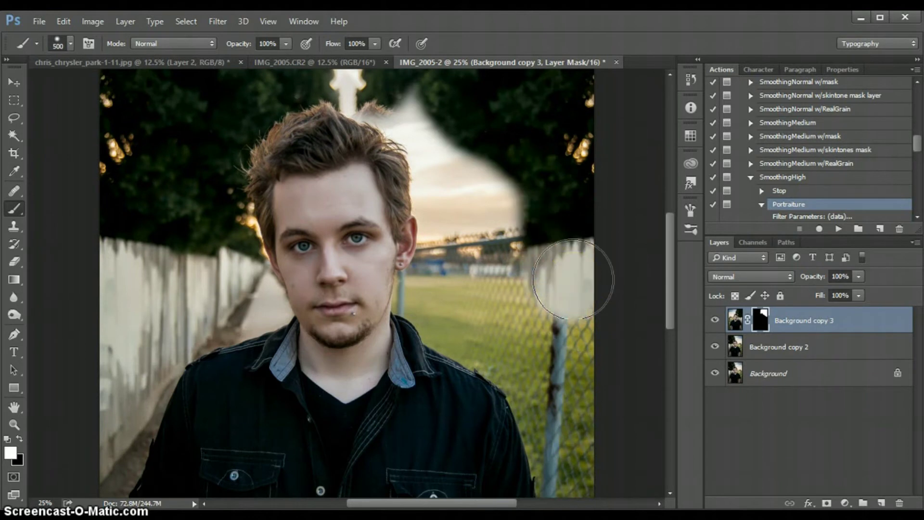
mouse_move(460, 202)
mouse_down()
mouse_move(464, 181)
mouse_move(466, 189)
mouse_up()
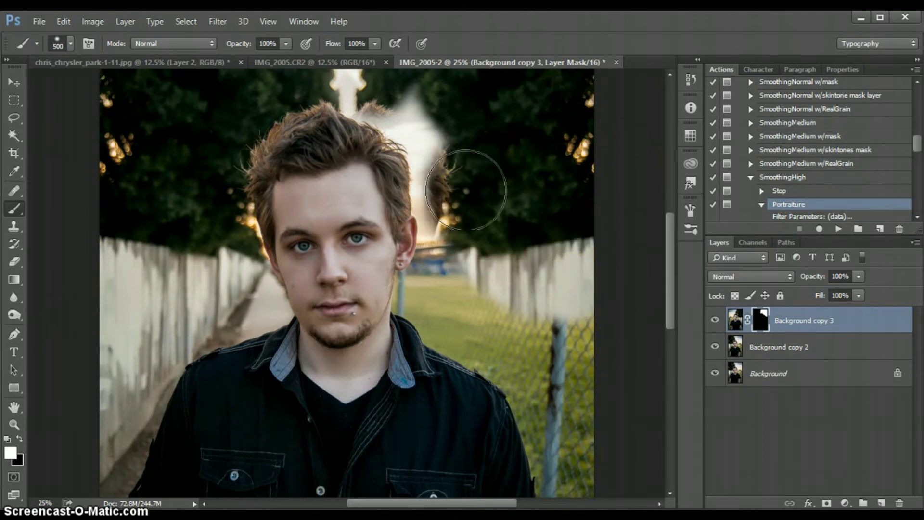
key(bracketleft)
key(bracketleft)
key(bracketleft)
mouse_move(465, 189)
mouse_down()
mouse_move(453, 204)
mouse_move(464, 192)
mouse_move(427, 206)
mouse_up()
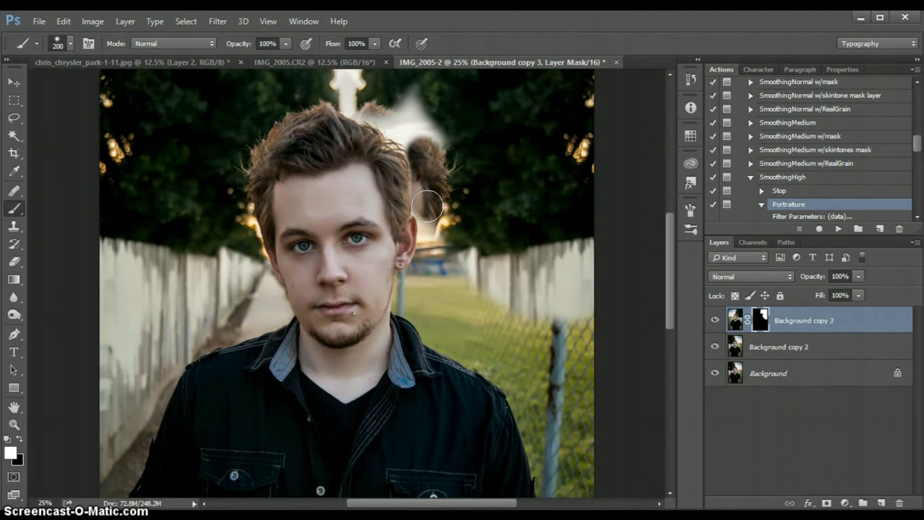
Step: Reveal the mirrored wall and path over the remaining grass and fence beside the shoulder and arm with a 300 px brush
scroll(599, 340, down, 3)
key(bracketright)
click(599, 340)
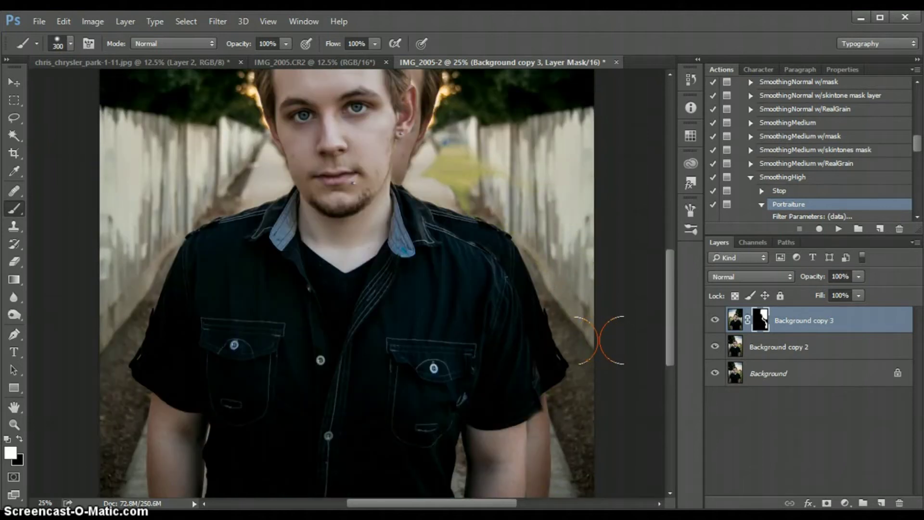
click(526, 154)
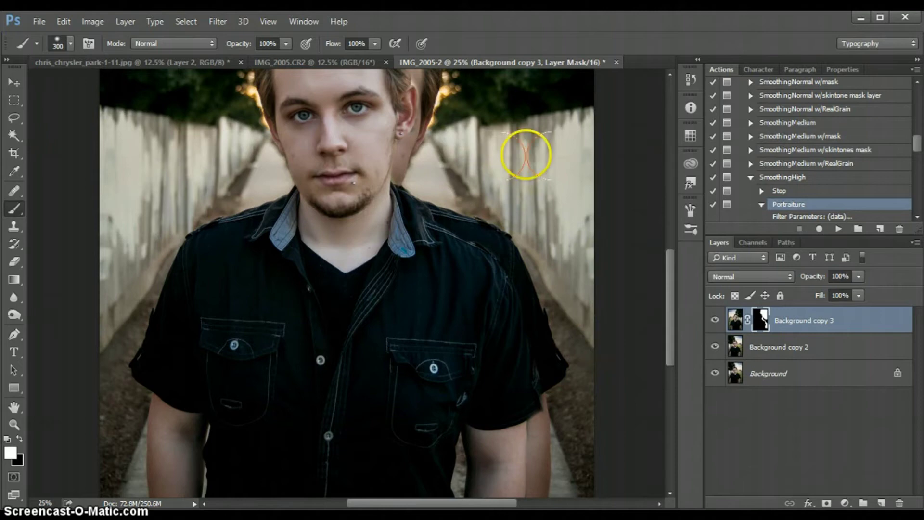
drag(668, 303, 666, 253)
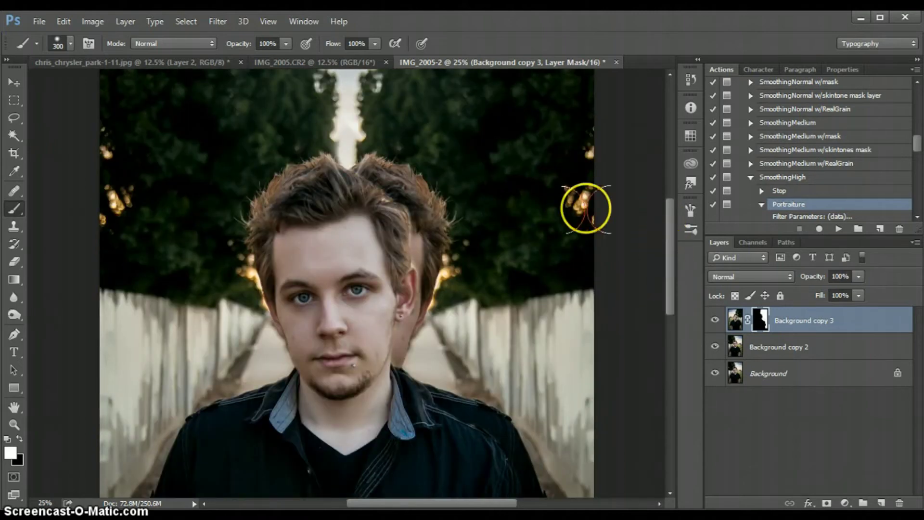
Step: Clone dark foliage over the mirrored duplicate hair beside the head with a 250 px Clone Stamp on Background copy 3
key(ctrl+minus)
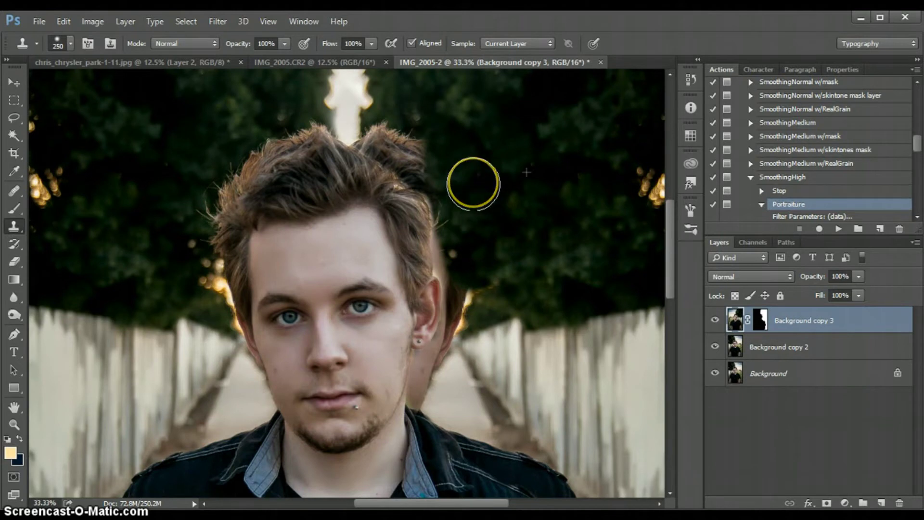
mouse_move(435, 170)
mouse_down()
mouse_move(381, 138)
mouse_move(426, 157)
mouse_up()
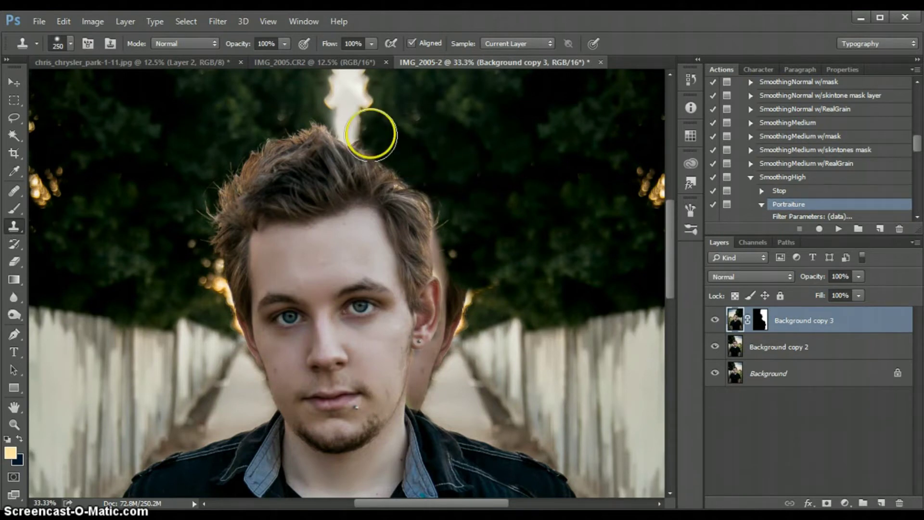
click(370, 134)
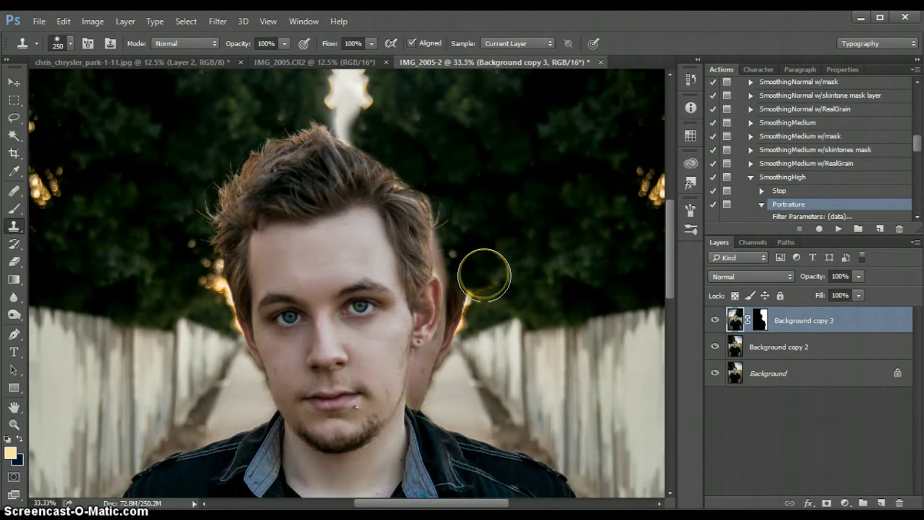
click(484, 275)
click(411, 171)
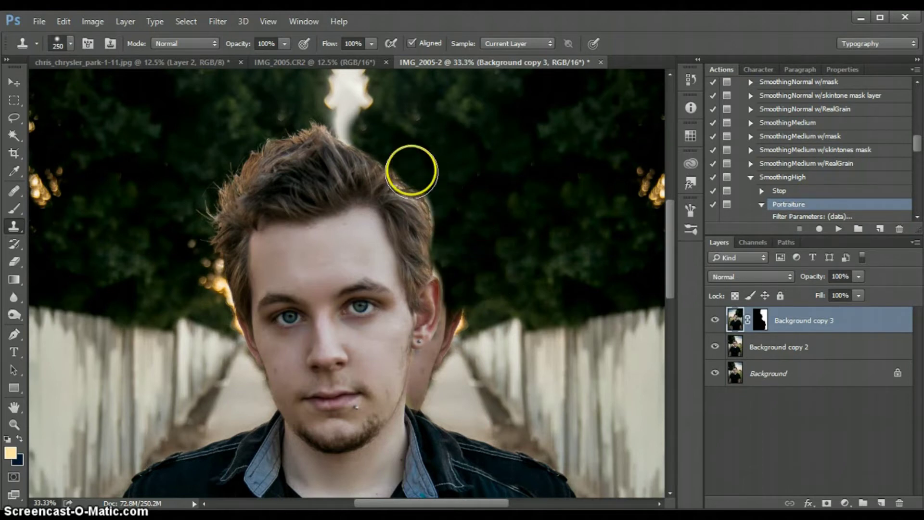
Step: Clone foliage from the mirrored trees along their side of the sky gap above the head on Background copy 3
scroll(412, 172, up, 4)
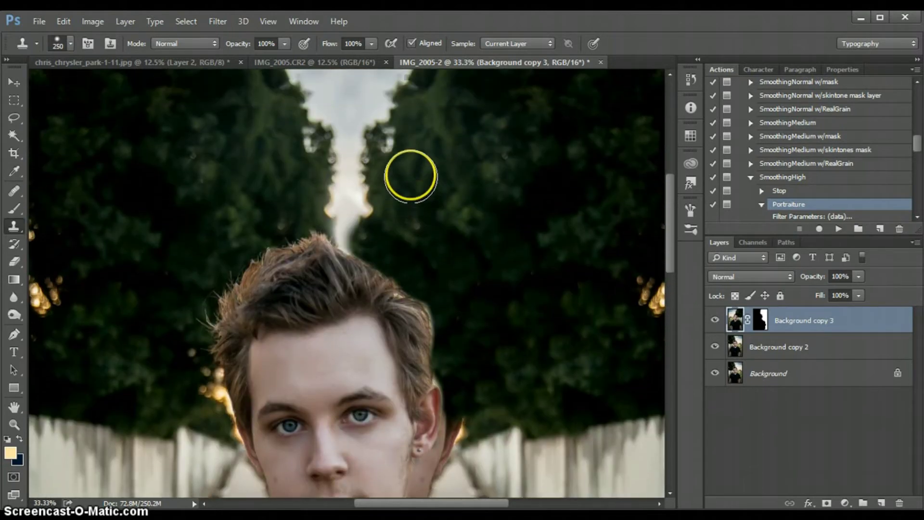
scroll(411, 176, up, 4)
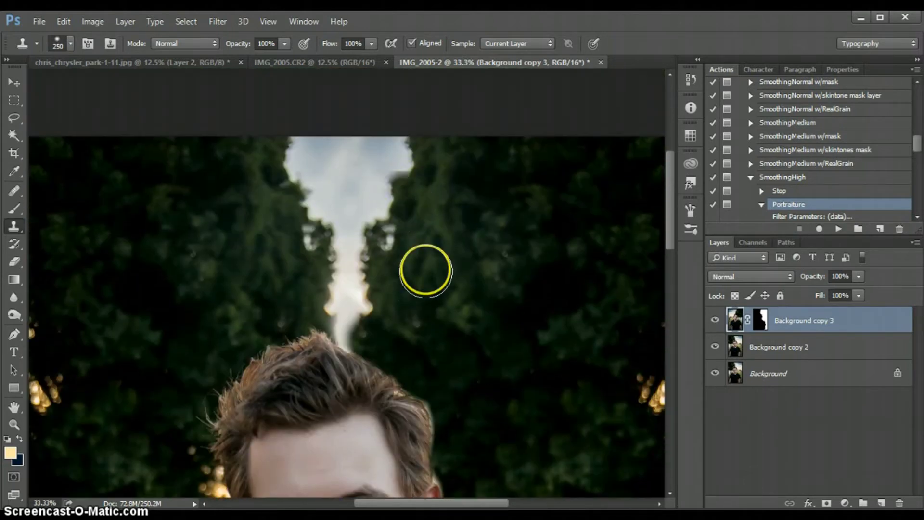
alt+click(424, 300)
mouse_move(443, 227)
mouse_down()
mouse_move(415, 208)
mouse_move(334, 192)
mouse_move(306, 235)
mouse_up()
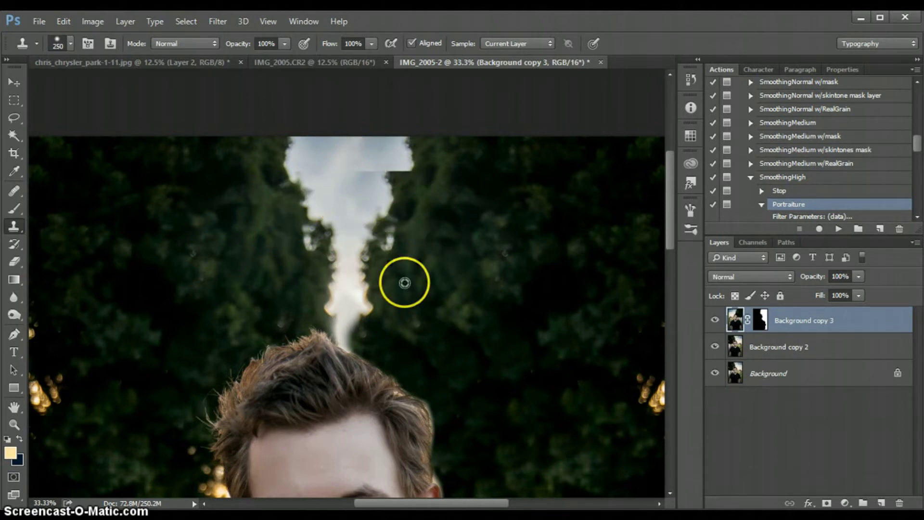
drag(405, 298, 367, 317)
alt+click(398, 159)
click(756, 357)
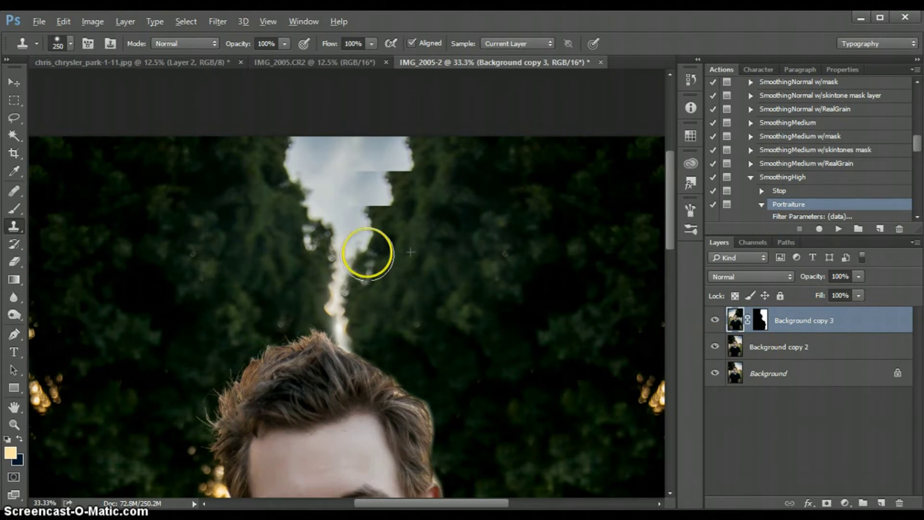
click(367, 253)
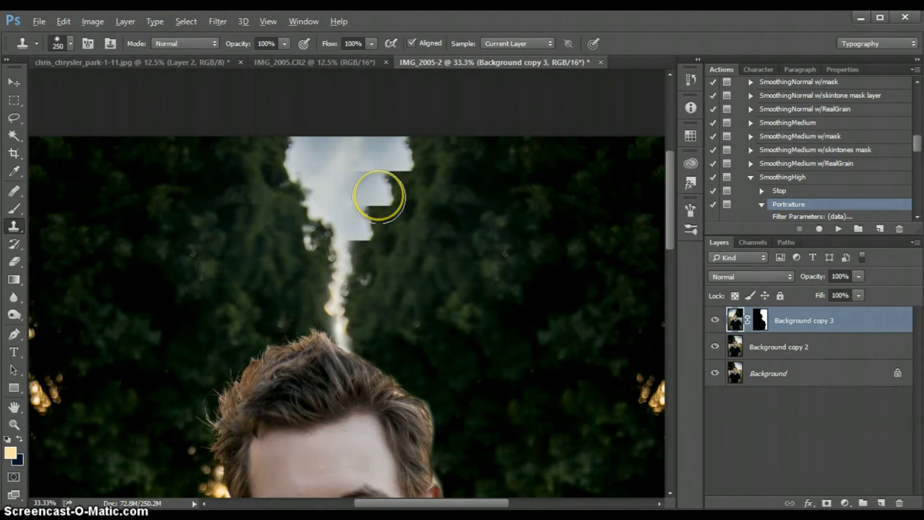
Step: Clone foliage from the original trees over their side of the sky gap on the Background copy 2 layer
click(780, 349)
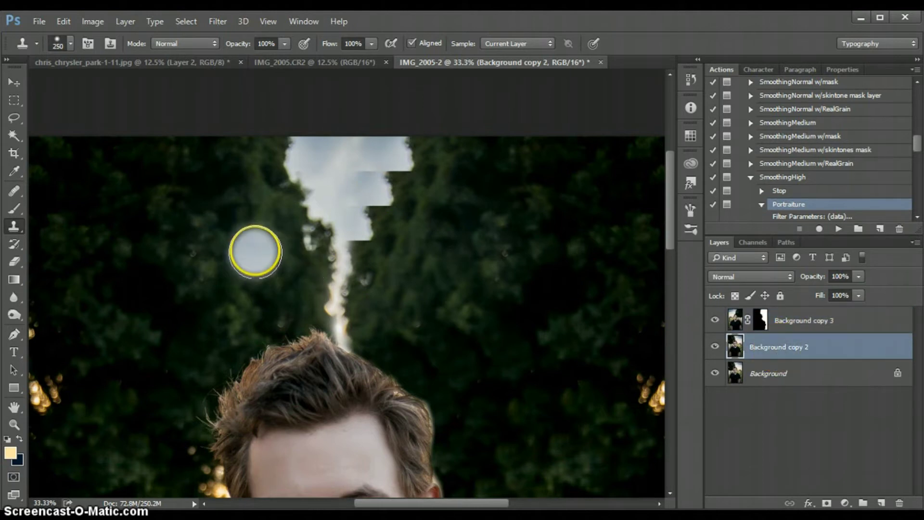
alt+click(259, 246)
alt+click(233, 241)
alt+click(247, 244)
alt+click(283, 207)
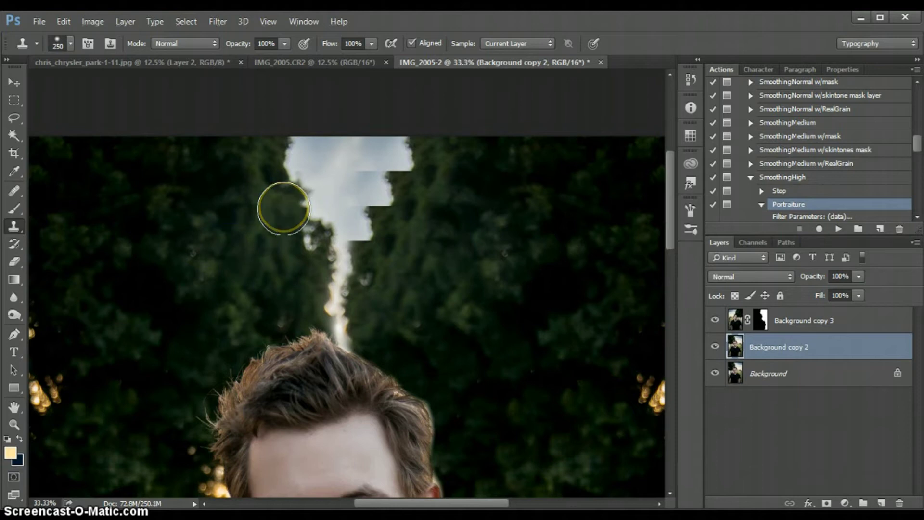
mouse_move(284, 209)
mouse_down()
mouse_move(312, 202)
mouse_move(339, 231)
mouse_move(344, 163)
mouse_up()
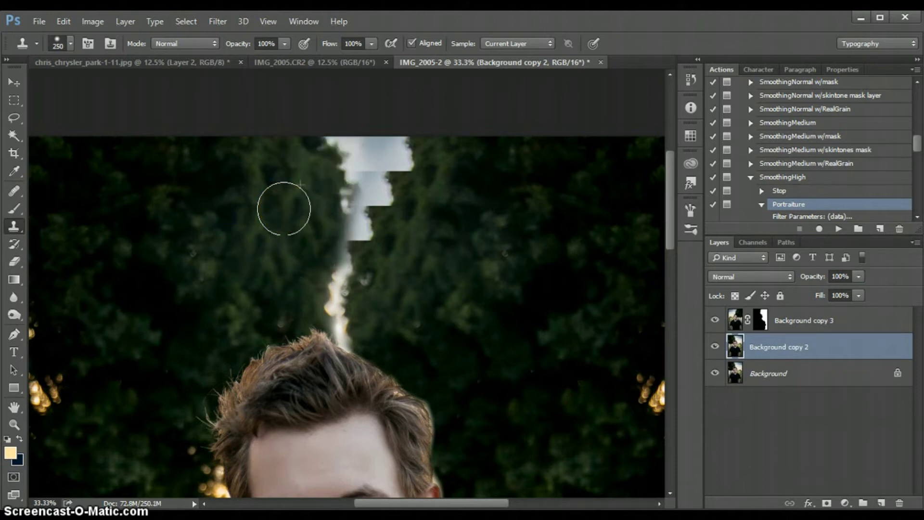
Step: Clone more foliage over the remaining strip of sky between the two tree masses down to the hair
alt+click(369, 140)
alt+click(287, 259)
click(345, 301)
mouse_move(345, 300)
mouse_down()
mouse_move(360, 336)
mouse_move(336, 224)
mouse_move(343, 193)
mouse_up()
click(328, 220)
alt+click(307, 245)
drag(334, 190, 336, 150)
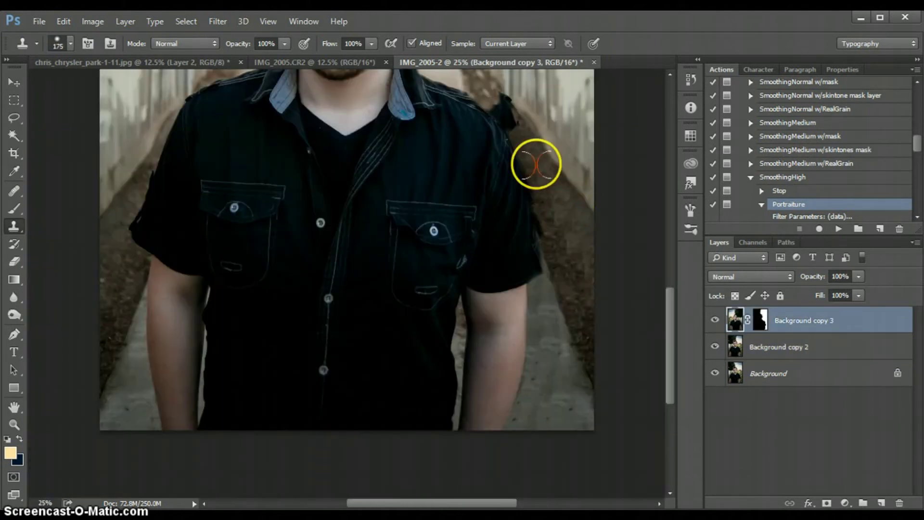
Step: Clone path ground over the mirrored duplicate sleeve beside the shoulder and arm with a 175 px Clone Stamp on Background copy 3
mouse_move(536, 164)
mouse_down()
mouse_move(497, 97)
mouse_move(546, 197)
mouse_move(495, 99)
mouse_up()
alt+click(558, 225)
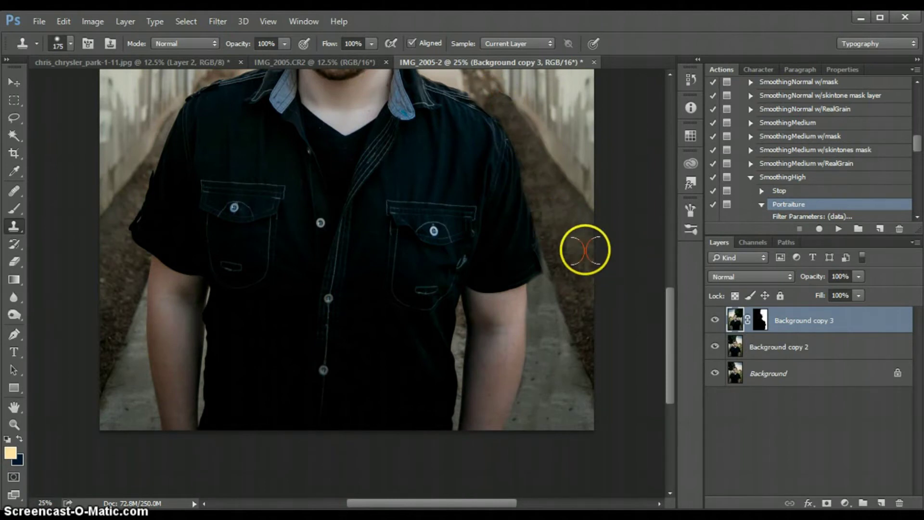
Step: Set the Clone Stamp opacity to 31% and lightly retouch the path edge beside the shoulder
key(ctrl+minus)
key(ctrl+minus)
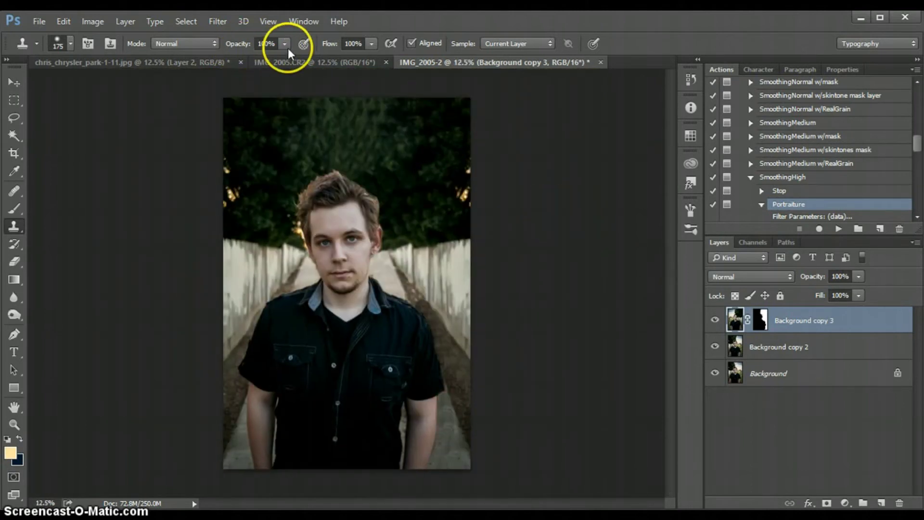
drag(246, 56, 238, 58)
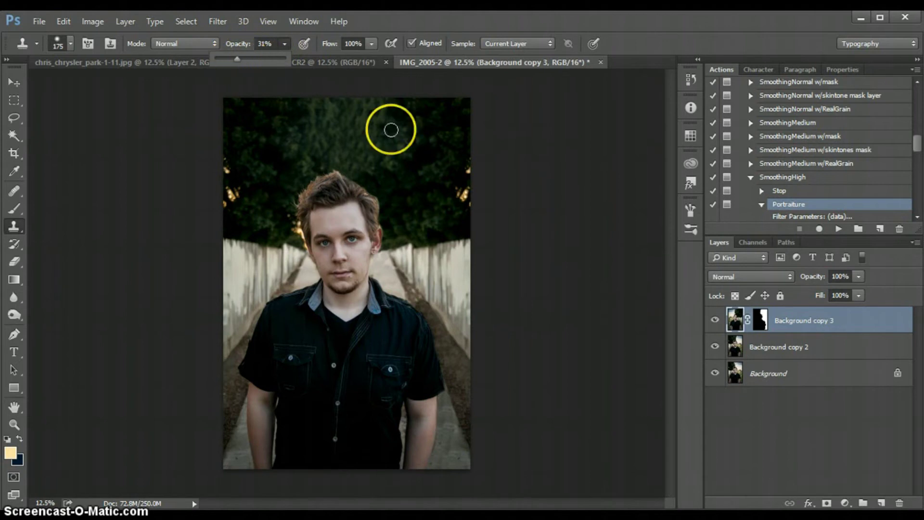
click(421, 304)
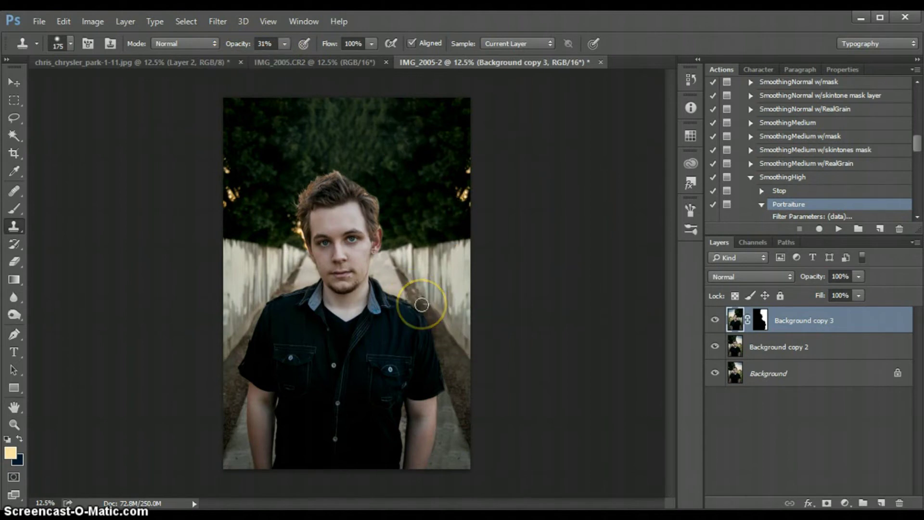
mouse_move(546, 302)
mouse_down()
mouse_move(456, 316)
mouse_move(423, 306)
mouse_up()
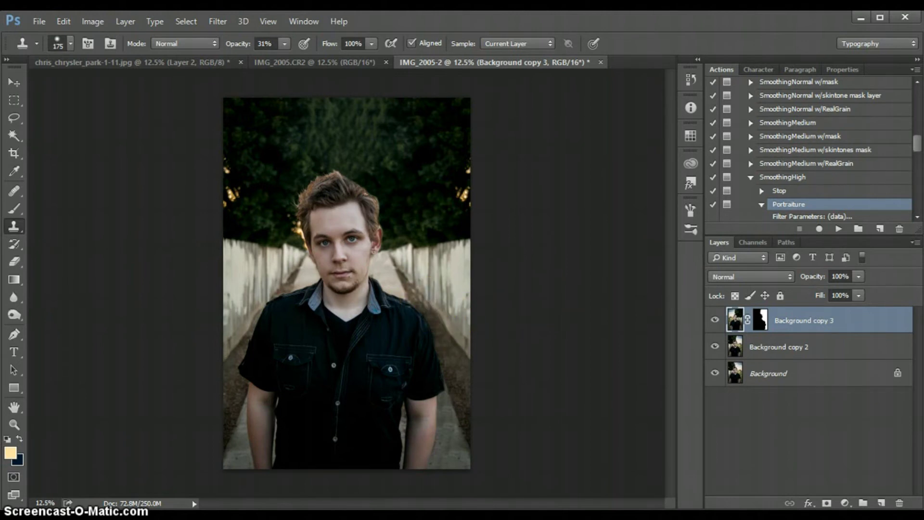
Step: Merge the two background copies, then burn the photo's outer areas with a 600 px midtones brush at 18% exposure and compare the result
mouse_move(390, 467)
mouse_down()
mouse_move(402, 433)
mouse_move(437, 480)
mouse_move(479, 433)
mouse_move(395, 369)
mouse_move(390, 286)
mouse_move(496, 261)
mouse_up()
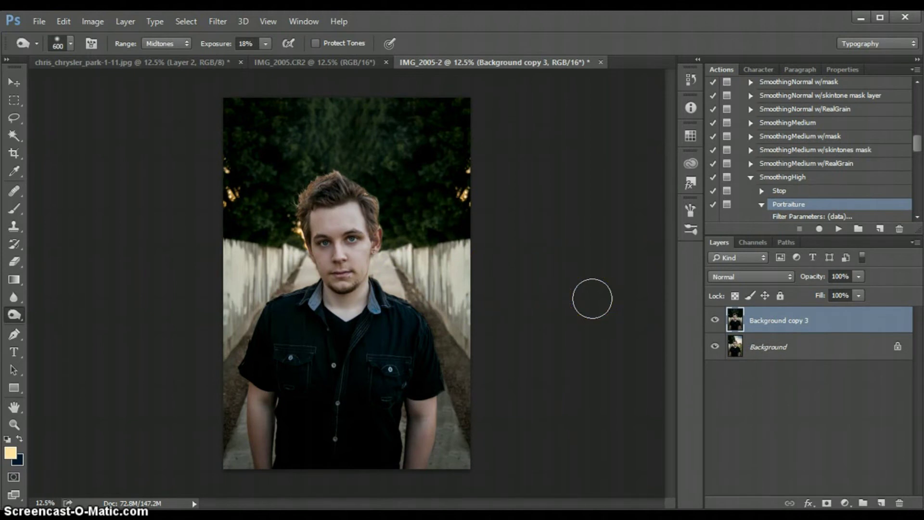
click(716, 321)
click(715, 321)
click(715, 321)
click(716, 321)
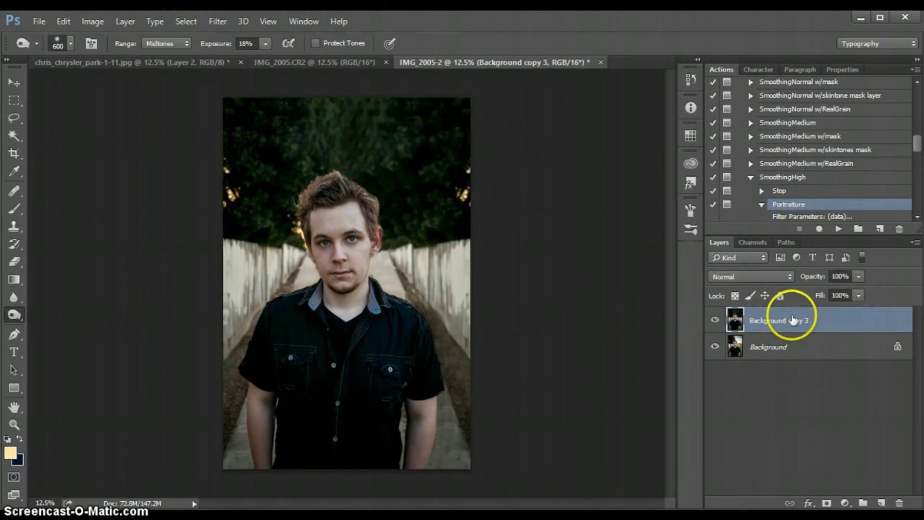
Step: Duplicate Background copy 3 and run the SmoothingHigh action on the duplicate, accepting Portraiture's Smoothing: High preset
key(ctrl+j)
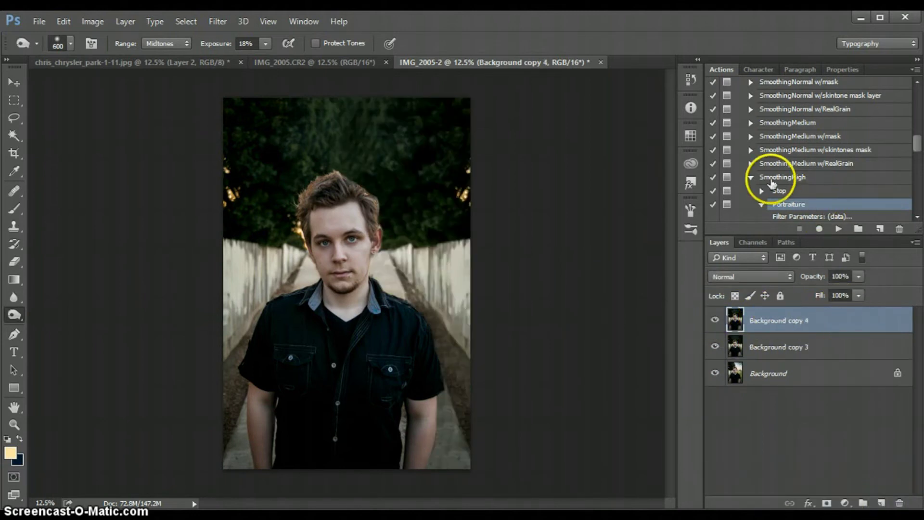
click(782, 177)
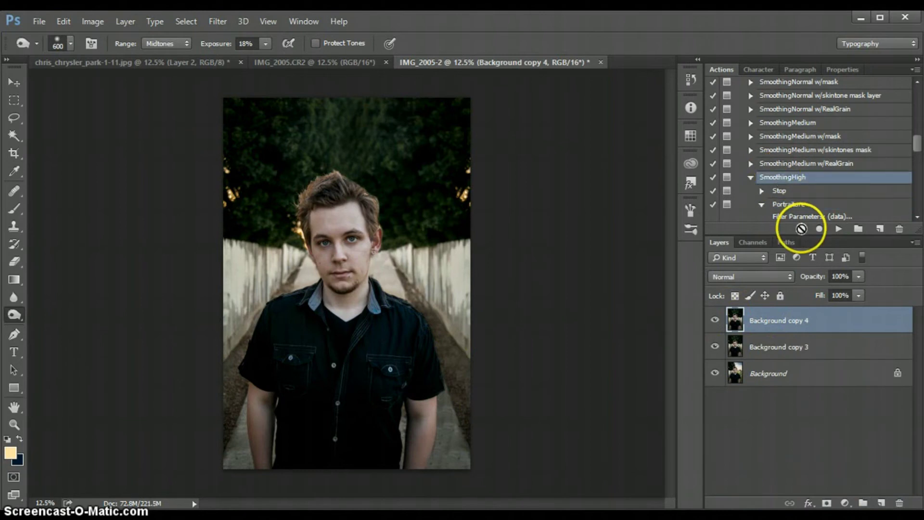
click(838, 229)
click(431, 216)
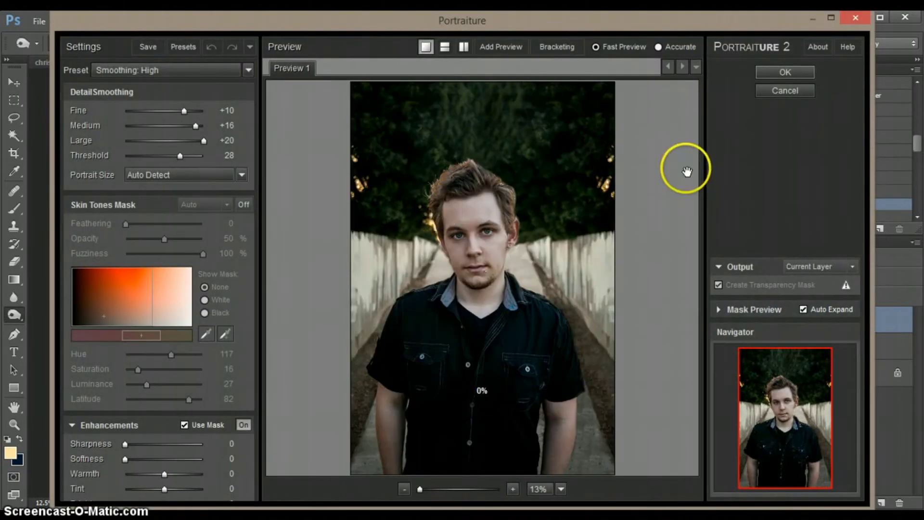
click(785, 73)
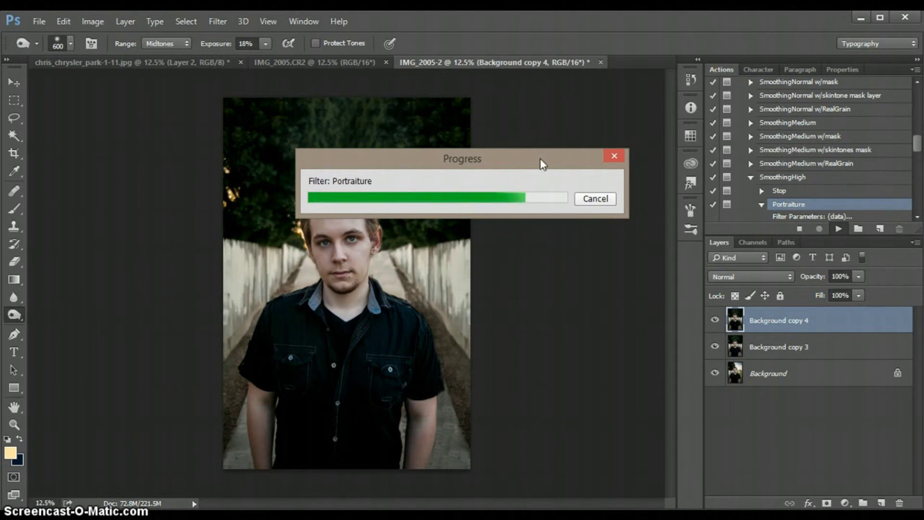
Step: Add a black mask to Background copy 4 and paint it white around the subject's outline with a 250 px brush
click(12, 213)
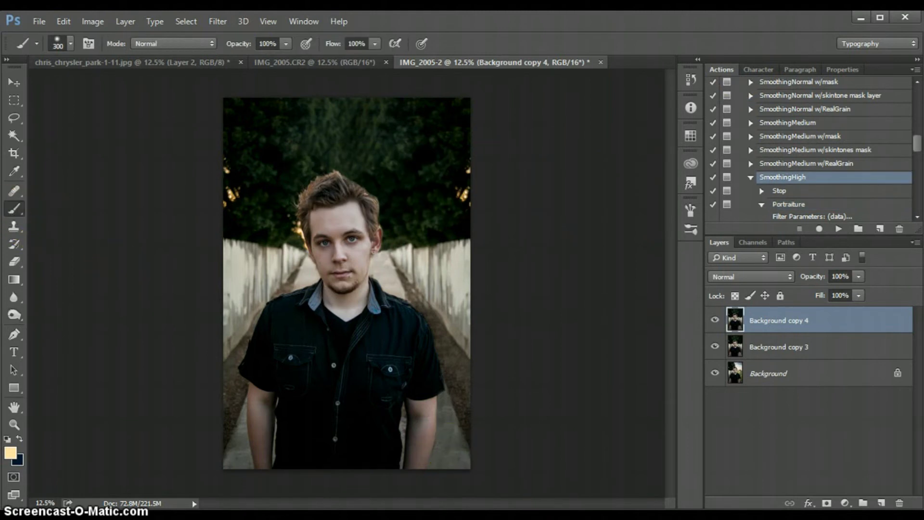
alt+click(826, 503)
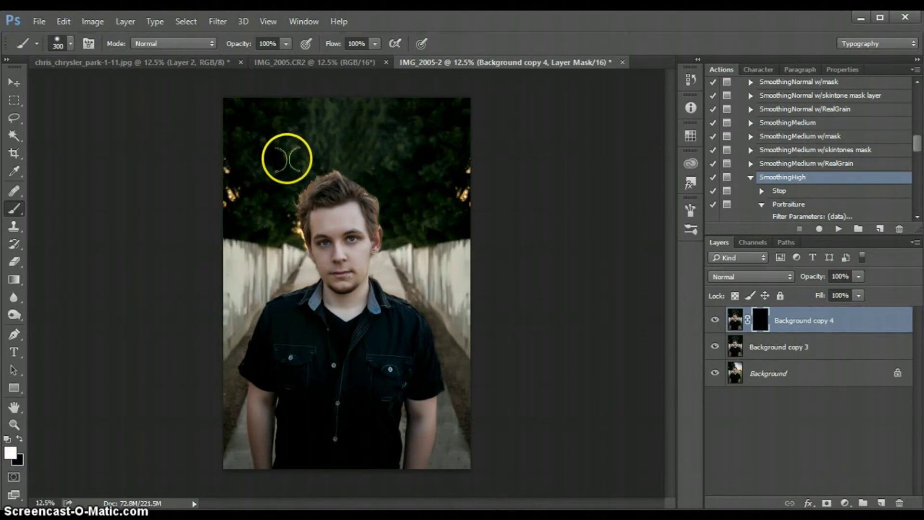
key(bracketright)
key(bracketright)
key(bracketright)
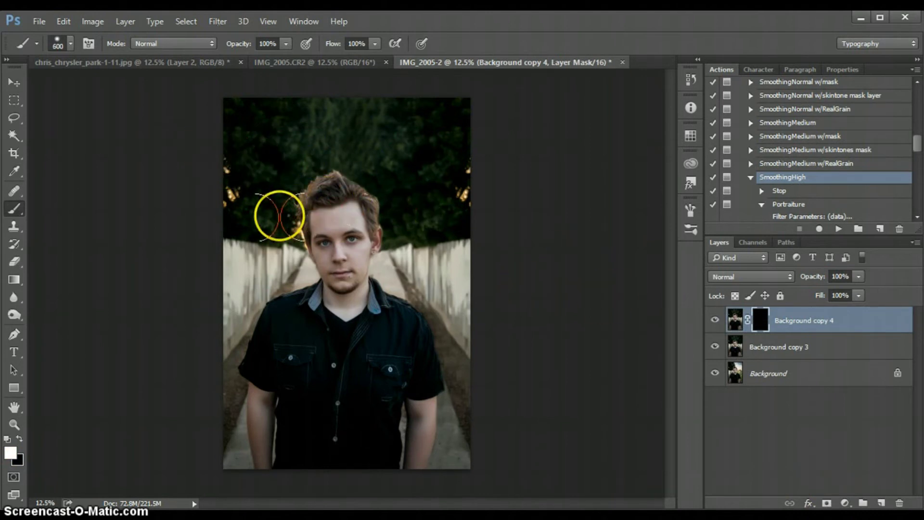
key(bracketleft)
key(bracketleft)
key(bracketleft)
key(bracketleft)
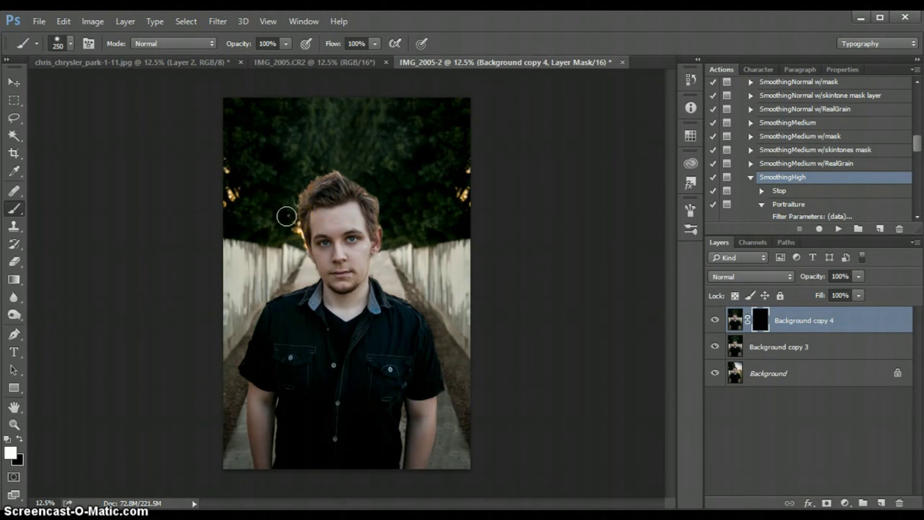
mouse_move(286, 216)
mouse_down()
mouse_move(499, 450)
mouse_move(437, 473)
mouse_up()
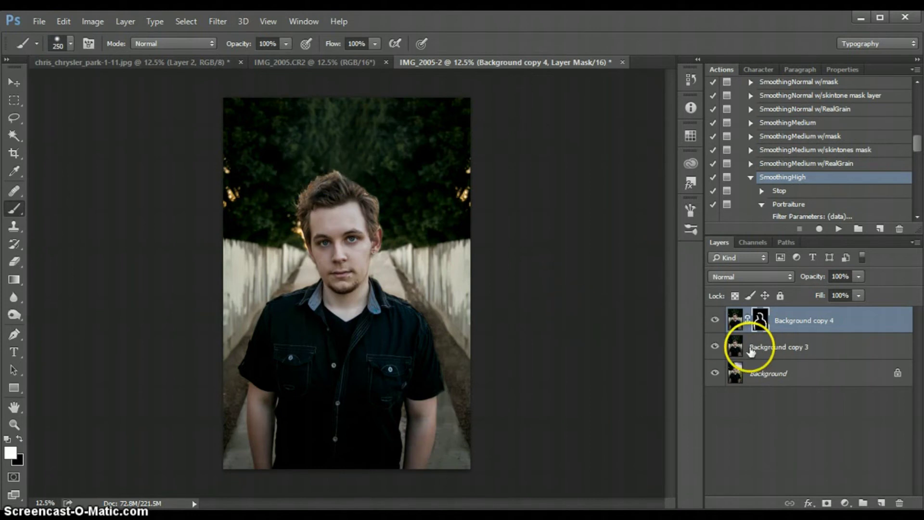
Step: Isolate Background copy 4, paint its mask white over the remaining background with a 700 px brush, and merge it with Background copy 3
click(715, 346)
click(714, 373)
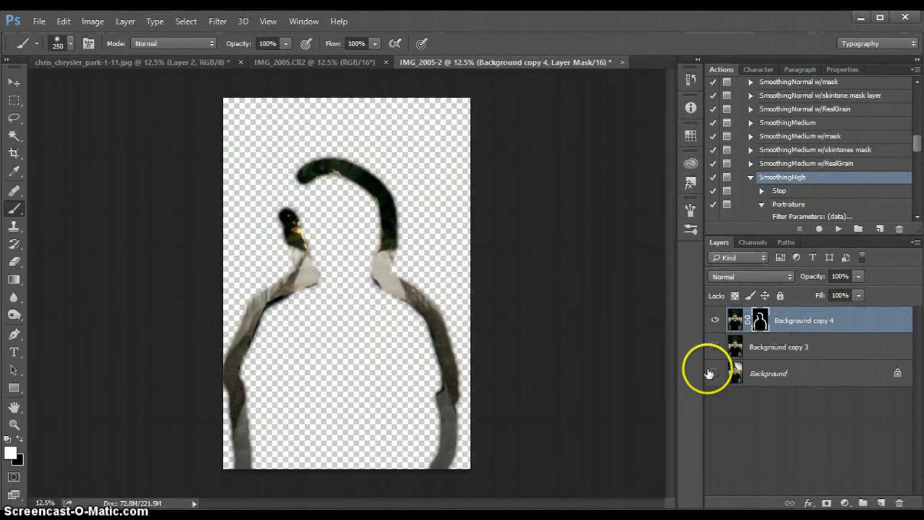
mouse_move(284, 226)
mouse_down()
mouse_move(293, 168)
mouse_move(290, 180)
mouse_up()
key(bracketright)
key(bracketright)
key(bracketright)
key(bracketright)
key(bracketright)
drag(256, 214, 258, 199)
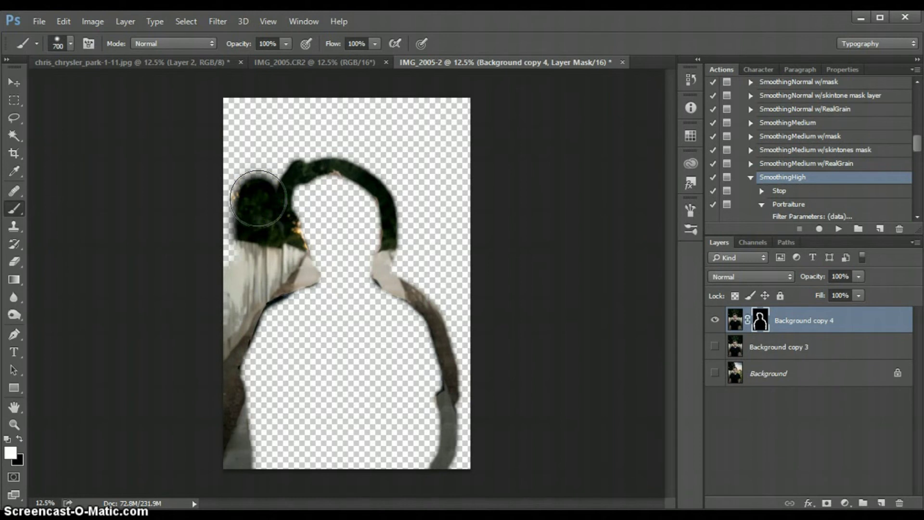
drag(257, 198, 250, 122)
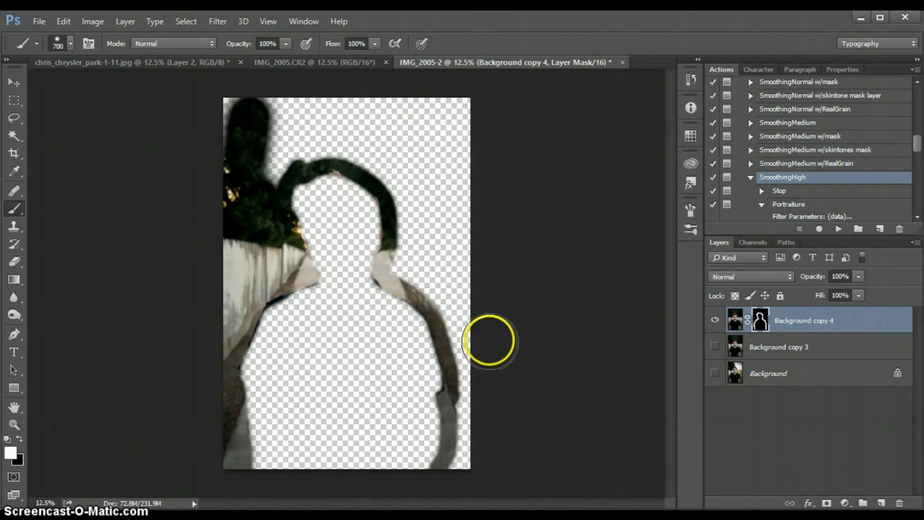
mouse_move(472, 461)
mouse_down()
mouse_move(481, 376)
mouse_move(467, 417)
mouse_move(471, 459)
mouse_move(484, 327)
mouse_move(482, 371)
mouse_move(465, 321)
mouse_move(417, 259)
mouse_move(462, 325)
mouse_move(427, 256)
mouse_move(411, 262)
mouse_move(393, 157)
mouse_move(353, 137)
mouse_move(289, 135)
mouse_move(362, 131)
mouse_move(438, 224)
mouse_move(389, 142)
mouse_move(426, 171)
mouse_move(415, 116)
mouse_move(255, 138)
mouse_up()
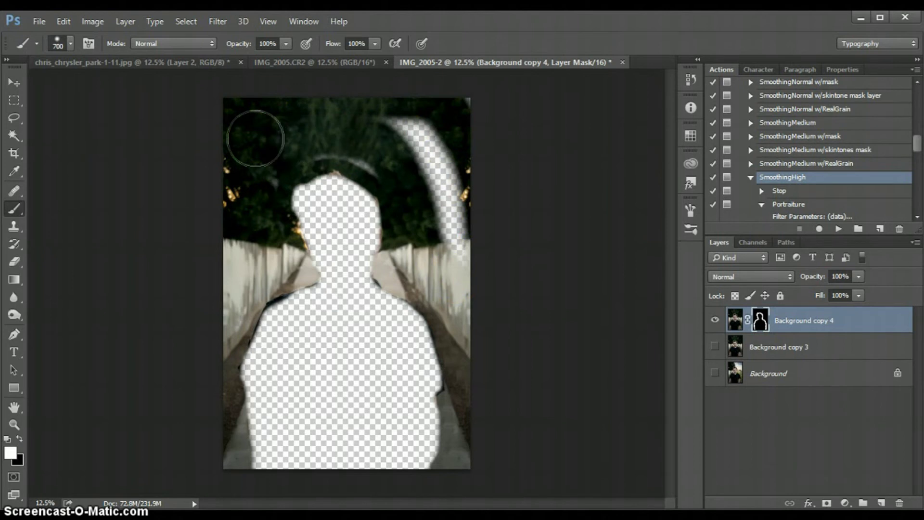
drag(426, 134, 435, 138)
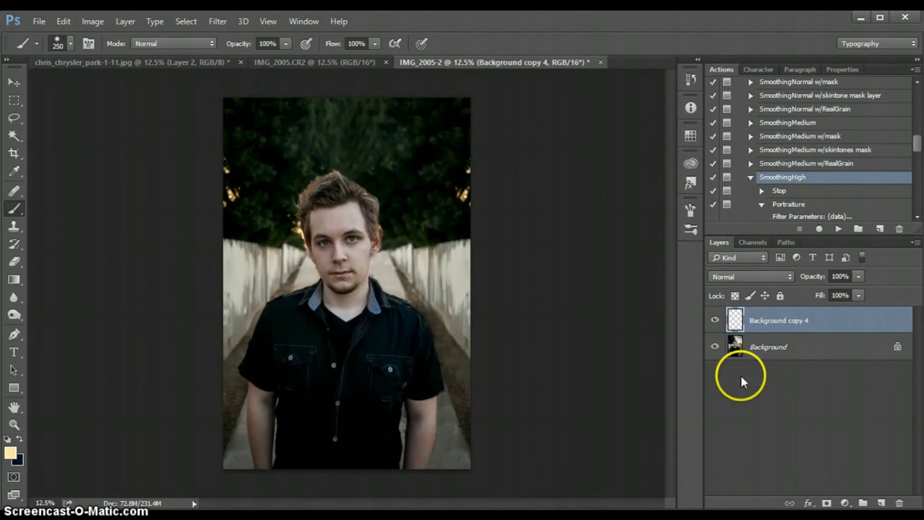
Step: Add a new layer above Background copy 4 and fill it with the mid-gray color 80807f
click(882, 503)
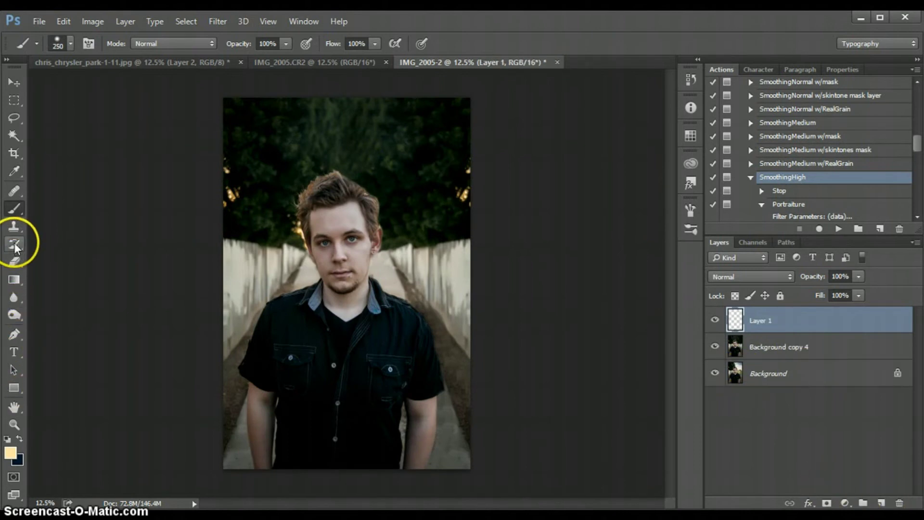
click(14, 280)
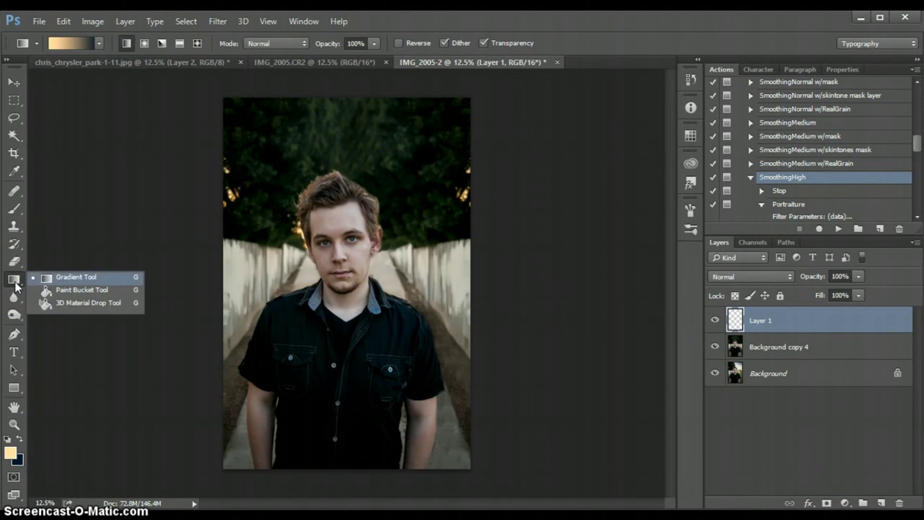
click(69, 290)
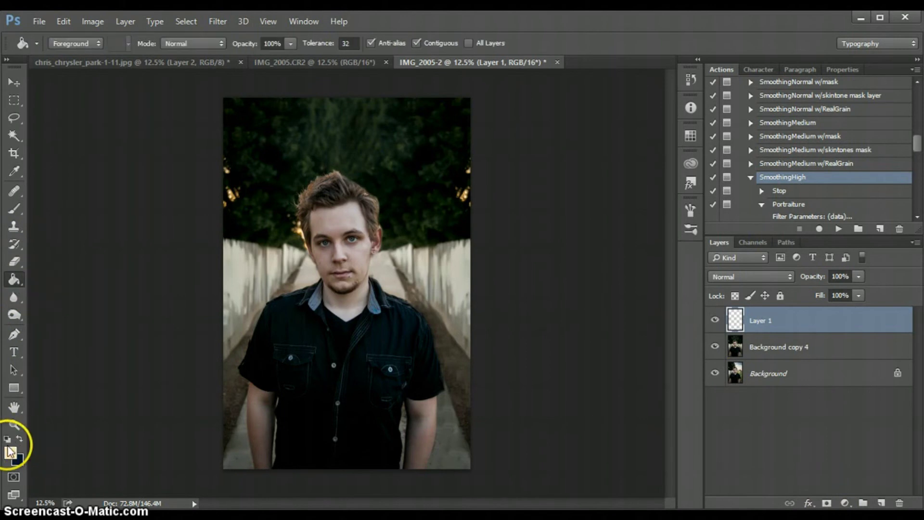
click(10, 453)
click(532, 220)
drag(532, 220, 532, 219)
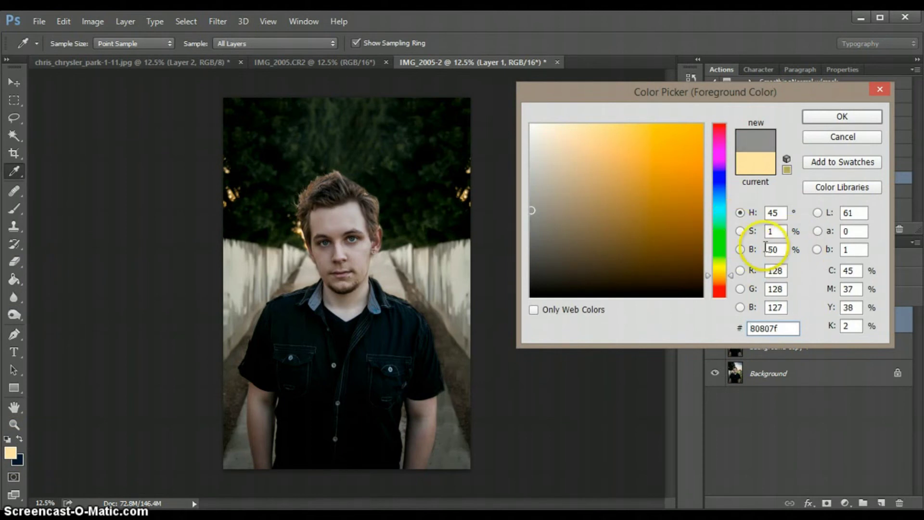
click(842, 117)
key(g)
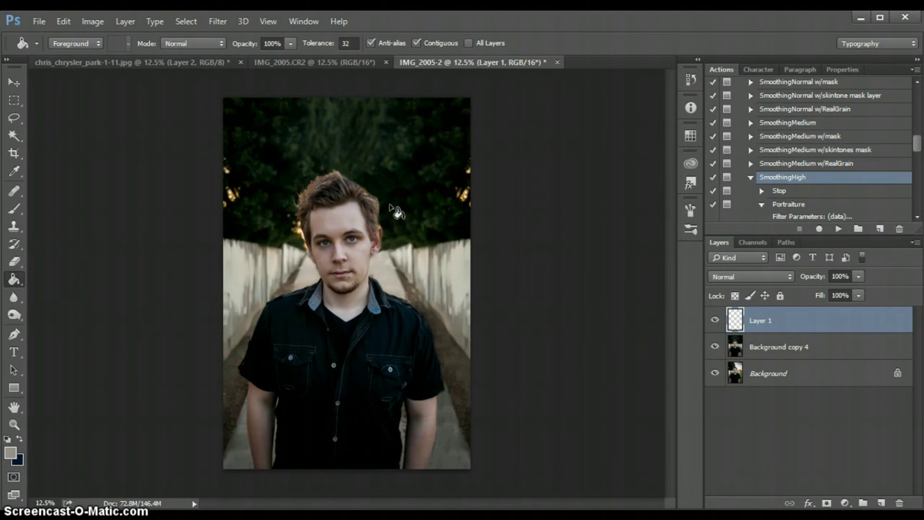
key(alt+BackSpace)
Step: Set the gray layer's blend mode to Overlay
click(764, 278)
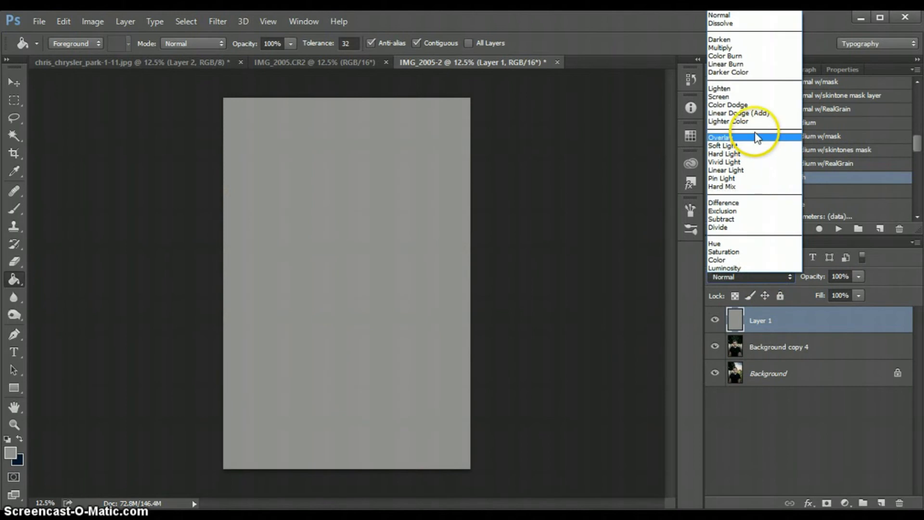
key(Escape)
click(754, 277)
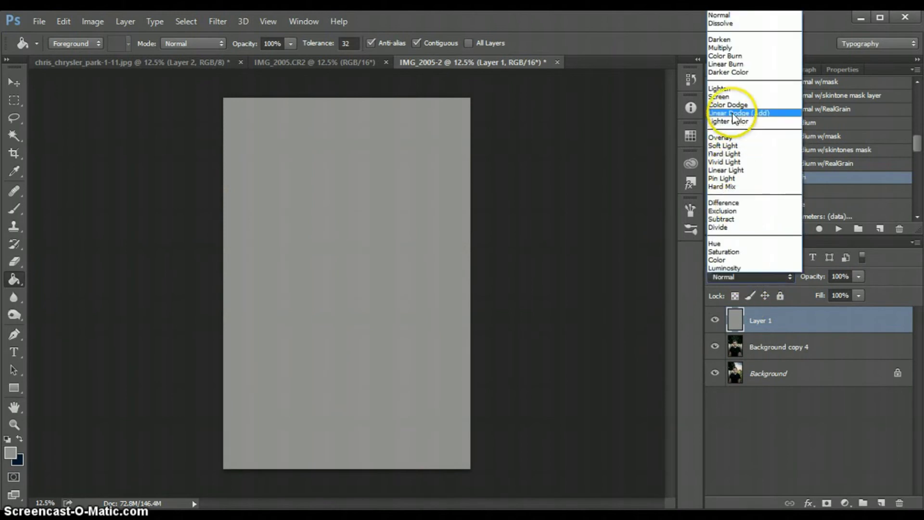
click(732, 140)
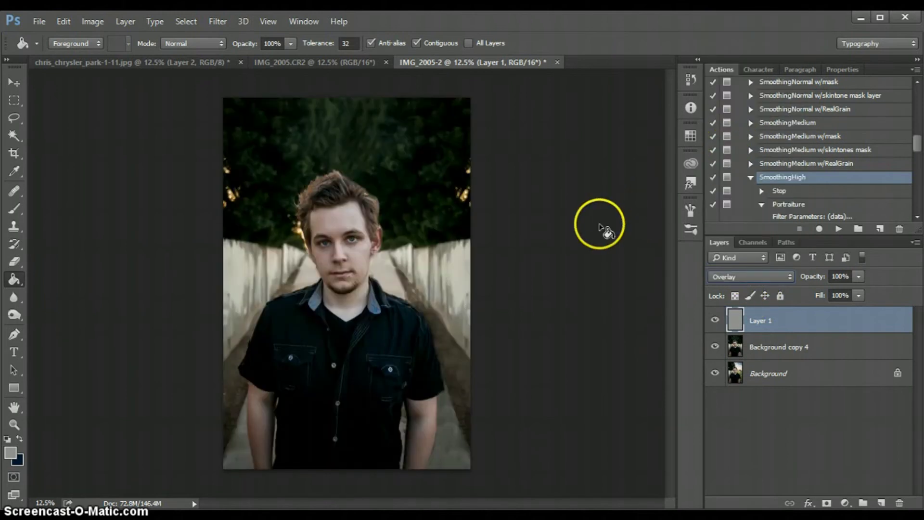
Step: Switch from the Burn tool to the Dodge tool for retouching the face on the gray Overlay layer
key(ctrl+plus)
key(ctrl+plus)
key(ctrl+plus)
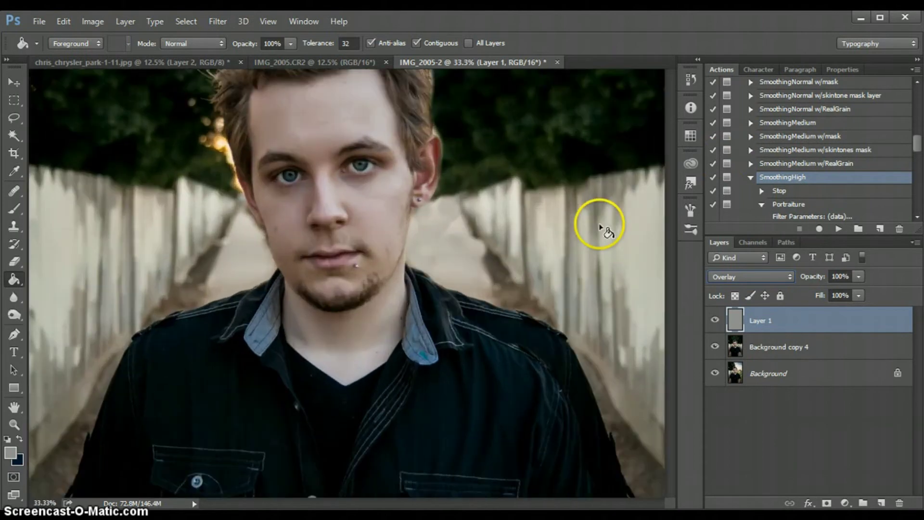
key(ctrl+minus)
click(14, 315)
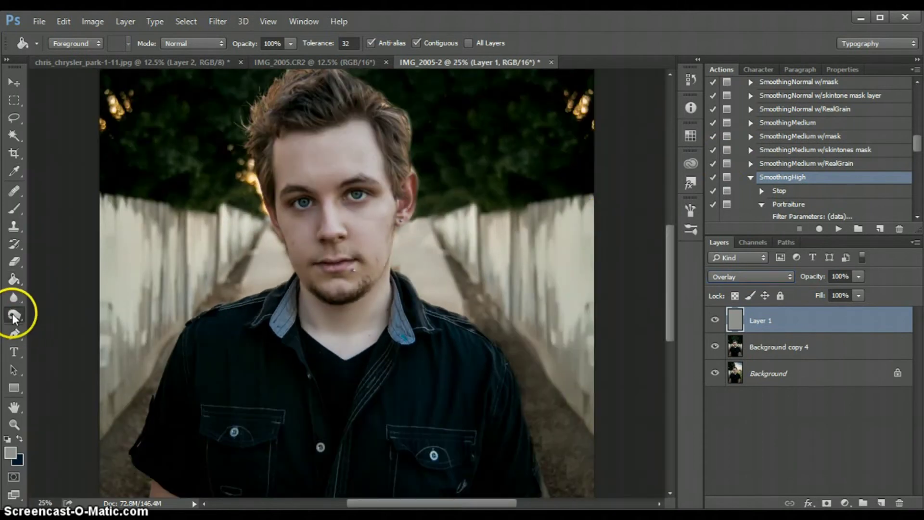
key(bracketleft)
key(bracketleft)
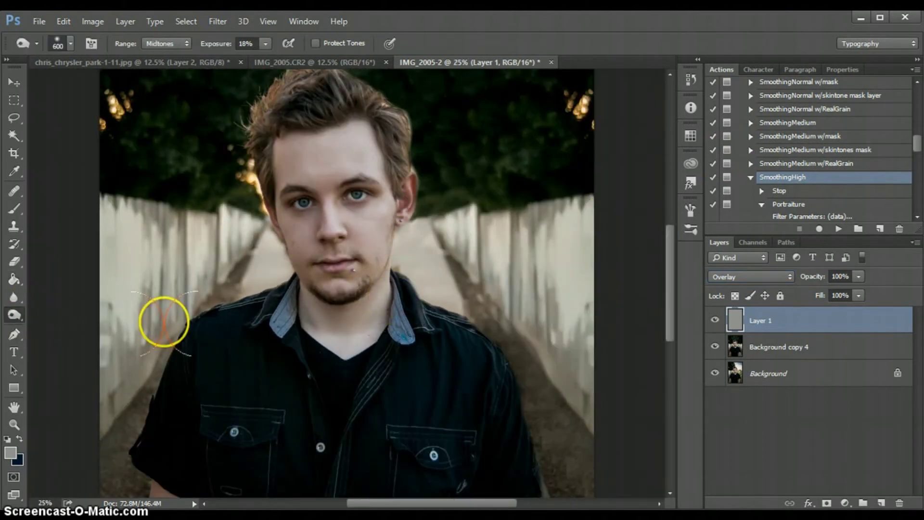
click(10, 318)
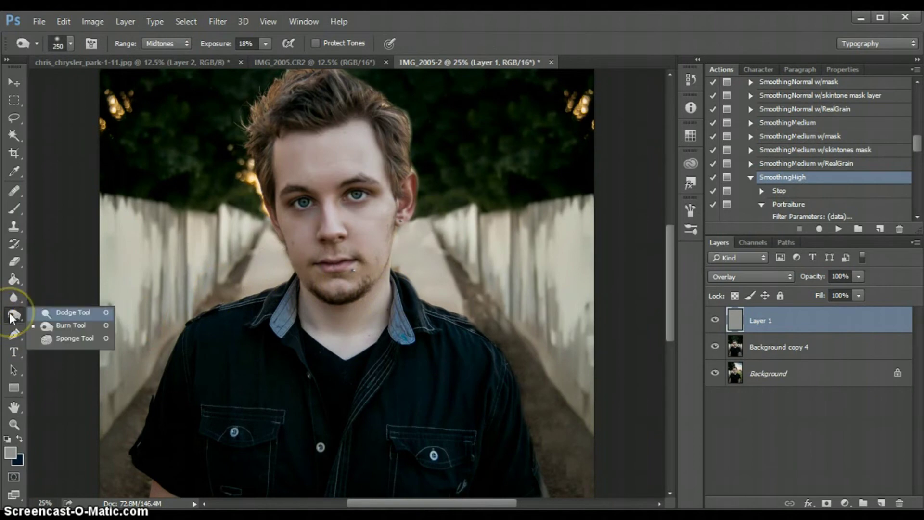
key(ctrl+plus)
key(ctrl+plus)
key(ctrl+plus)
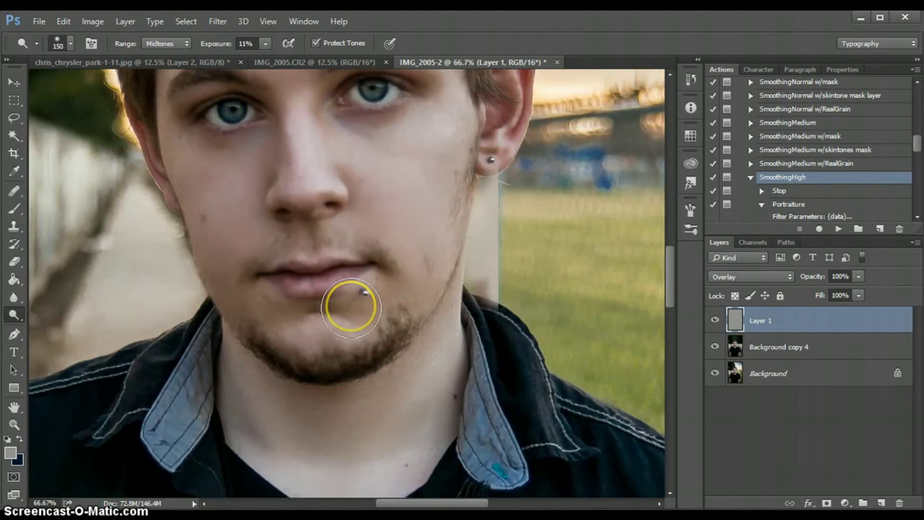
scroll(394, 319, up, 2)
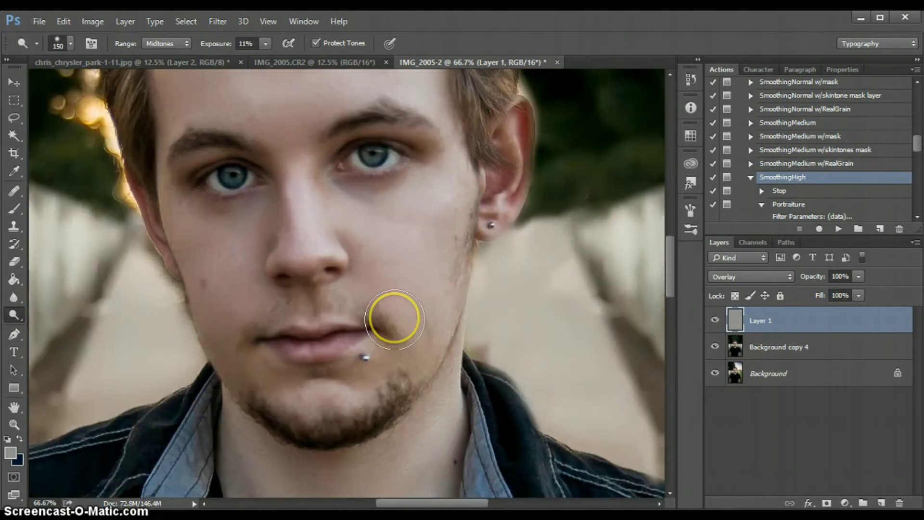
scroll(366, 319, up, 2)
scroll(275, 312, up, 3)
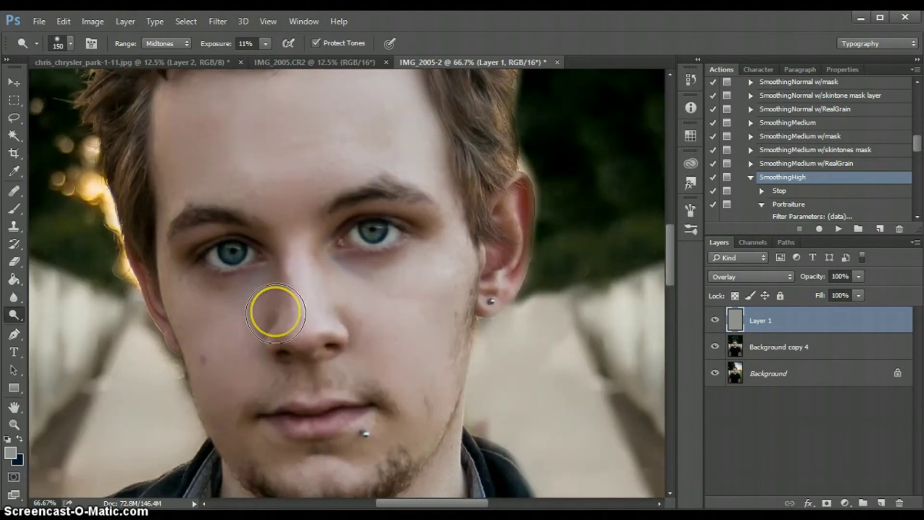
Step: Reduce the Dodge brush to 45 px and set its exposure to 23%
key(bracketleft)
key(bracketleft)
key(bracketleft)
key(bracketleft)
key(bracketleft)
key(bracketleft)
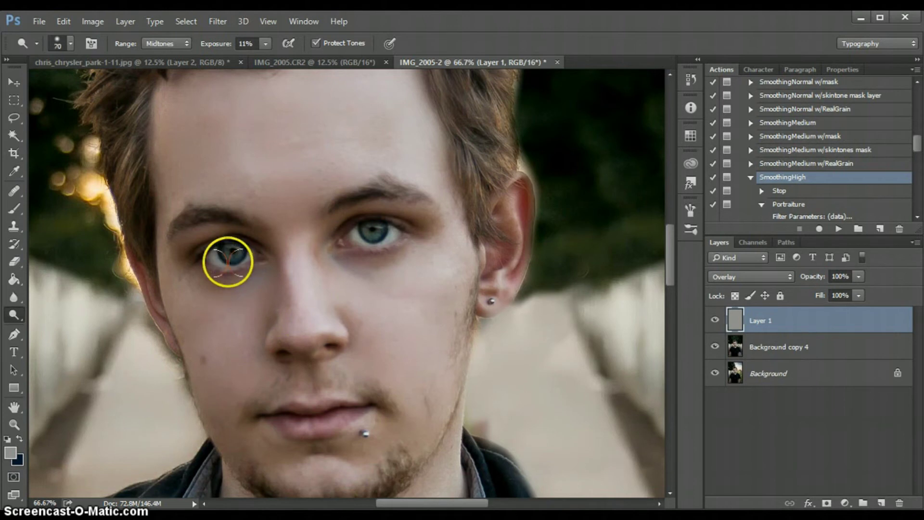
key(bracketleft)
key(bracketleft)
click(265, 44)
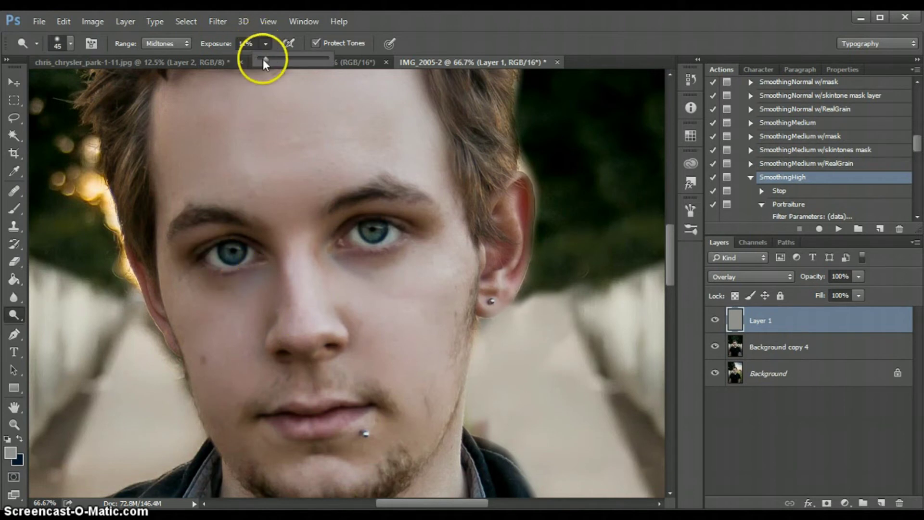
drag(273, 58, 282, 58)
Step: Brighten the whites of both eyes with the Dodge tool, reducing the brush to 20 px for the finer areas
key(bracketleft)
click(213, 259)
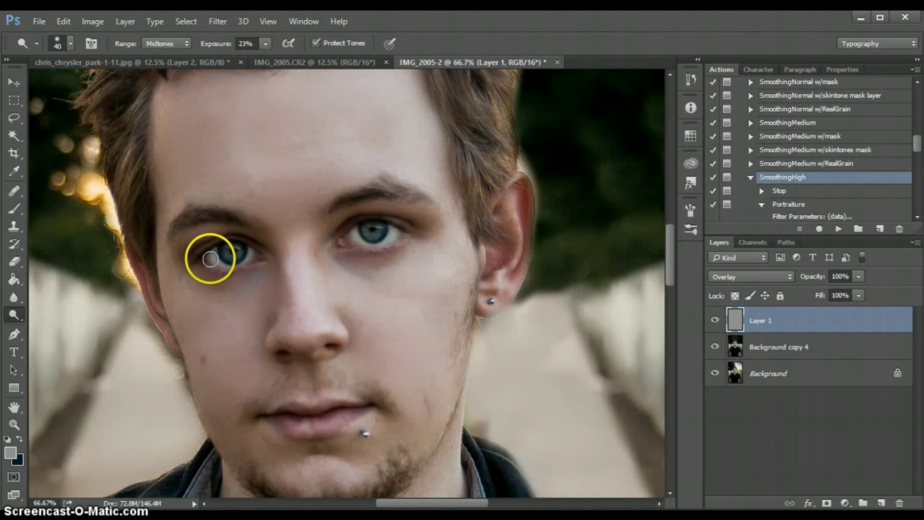
key(bracketleft)
mouse_move(210, 259)
mouse_down()
mouse_move(367, 243)
mouse_move(354, 240)
mouse_up()
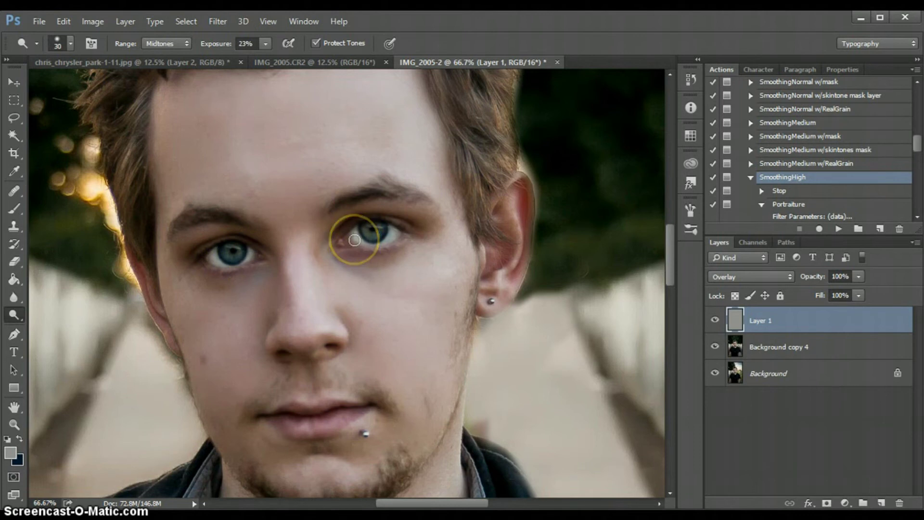
key(bracketleft)
drag(178, 253, 231, 259)
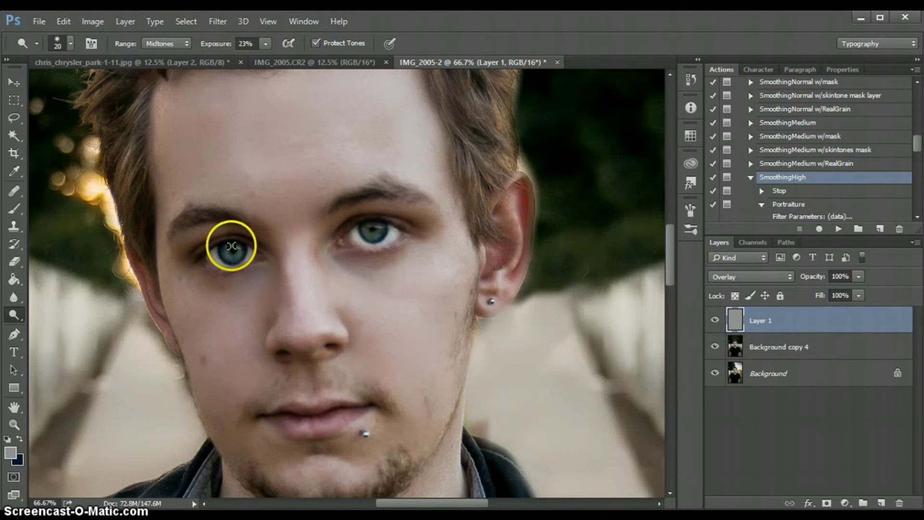
Step: Brighten the irises of both eyes on the gray Overlay layer with a 25 px Dodge brush
mouse_move(229, 248)
mouse_down()
mouse_move(381, 227)
mouse_move(371, 221)
mouse_move(377, 235)
mouse_up()
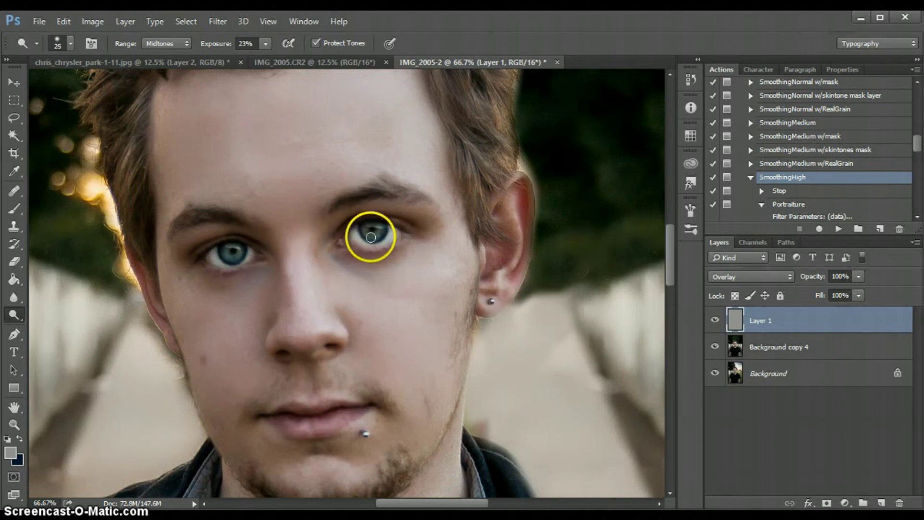
drag(375, 238, 371, 226)
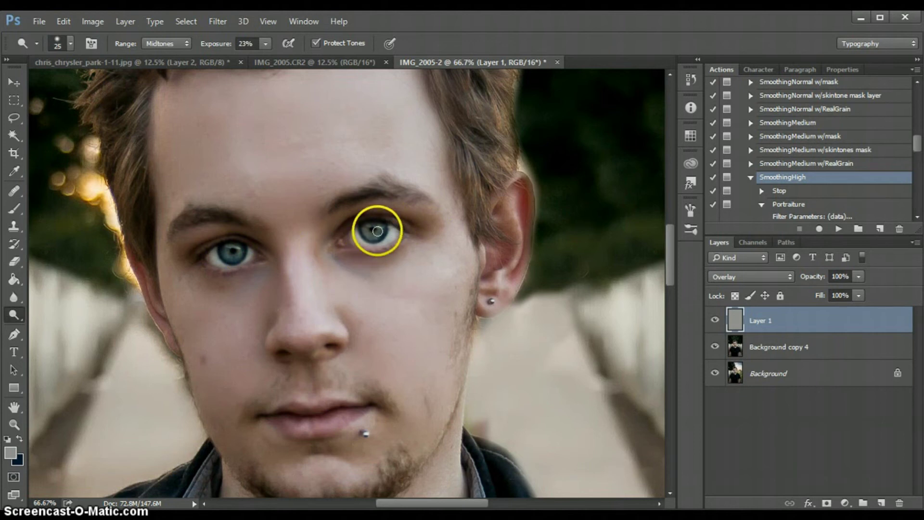
drag(367, 238, 378, 234)
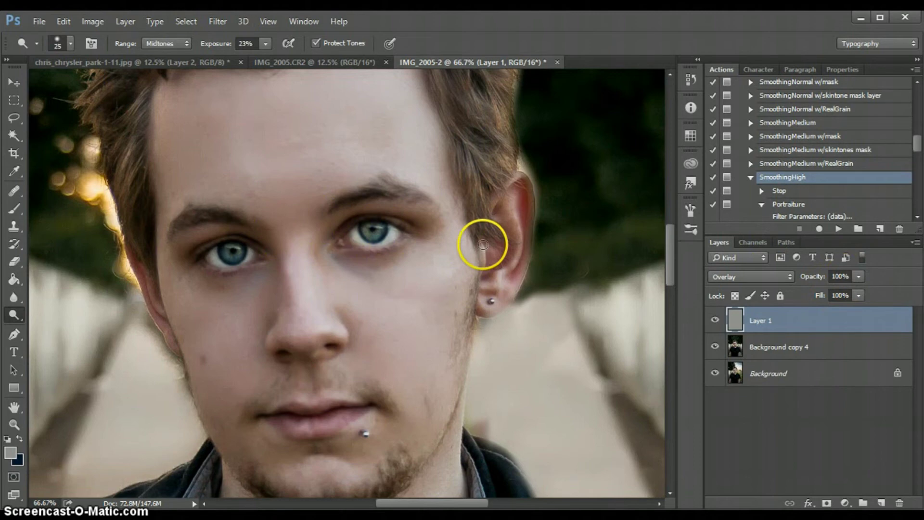
Step: Enlarge the Dodge brush to 100 px and lighten the shirt around the collar and shoulders
key(ctrl+minus)
key(ctrl+minus)
key(ctrl+minus)
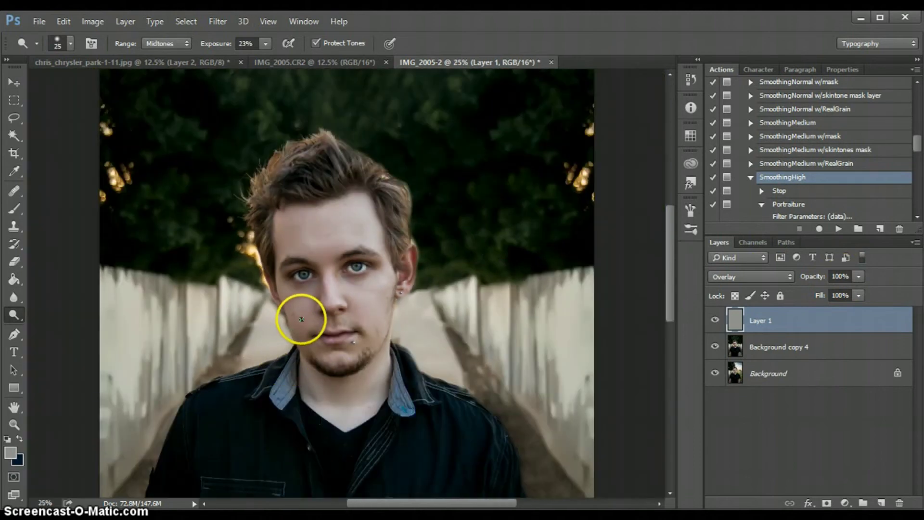
key(bracketright)
key(bracketright)
key(bracketright)
key(bracketright)
key(bracketright)
key(bracketright)
key(bracketright)
key(bracketright)
scroll(423, 314, down, 3)
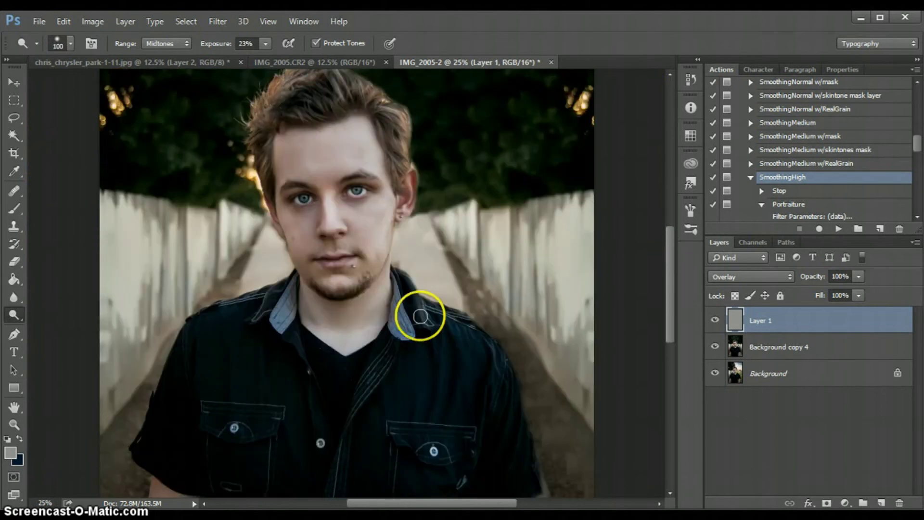
right_click(12, 317)
click(55, 325)
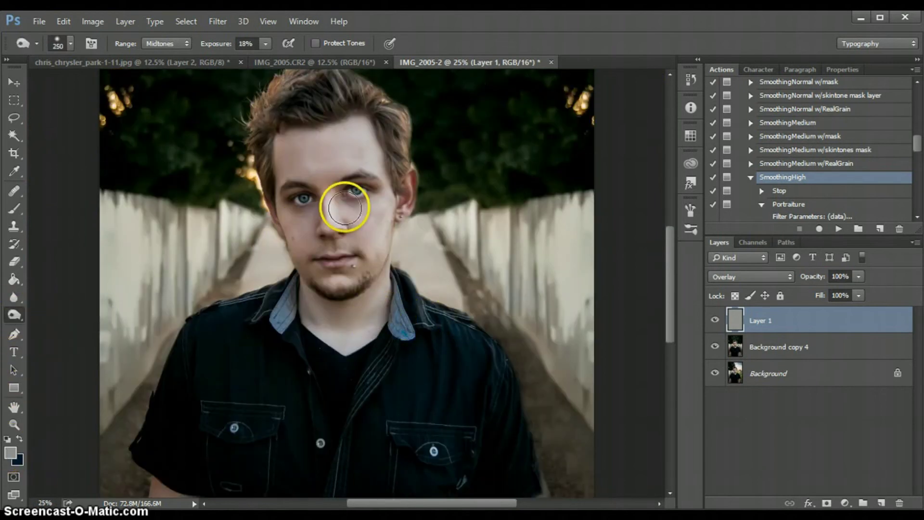
key(ctrl+plus)
key(ctrl+plus)
key(ctrl+plus)
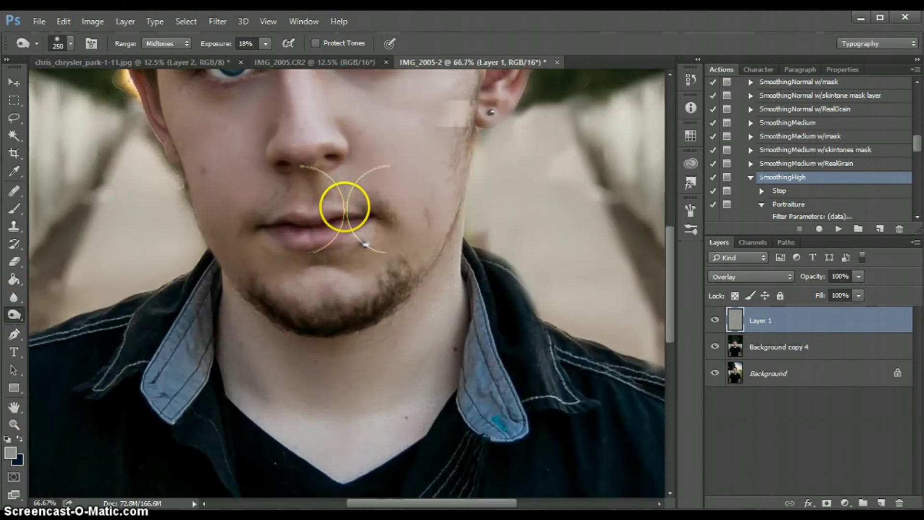
scroll(352, 292, up, 3)
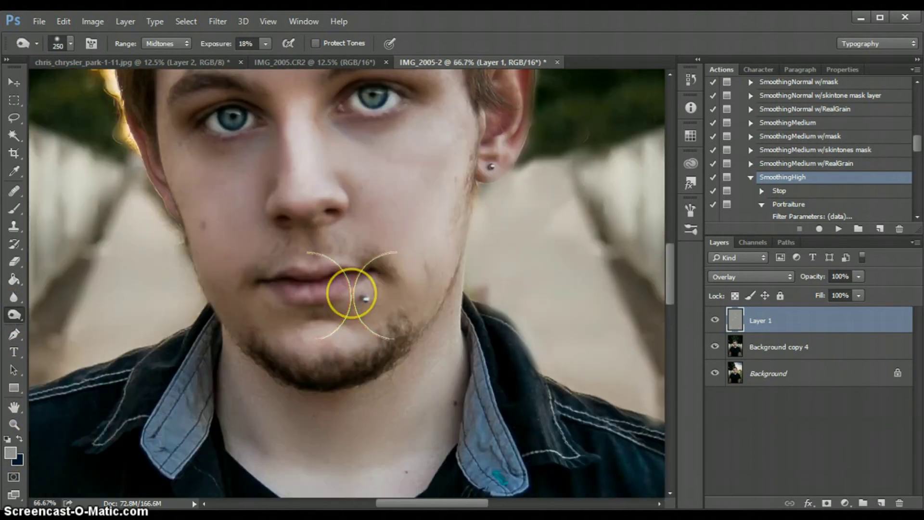
scroll(351, 292, up, 2)
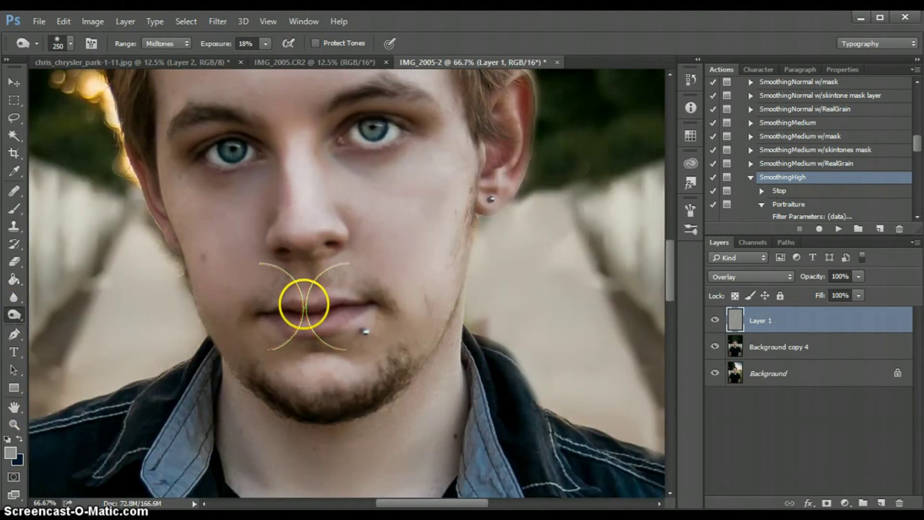
click(15, 316)
click(72, 312)
Step: Reduce the Dodge brush to 20 px and touch up the highlights inside both irises
key(bracketleft)
key(bracketleft)
key(bracketleft)
key(bracketleft)
key(bracketleft)
key(bracketleft)
key(bracketleft)
key(bracketleft)
key(bracketleft)
key(bracketleft)
key(bracketleft)
key(bracketleft)
key(bracketleft)
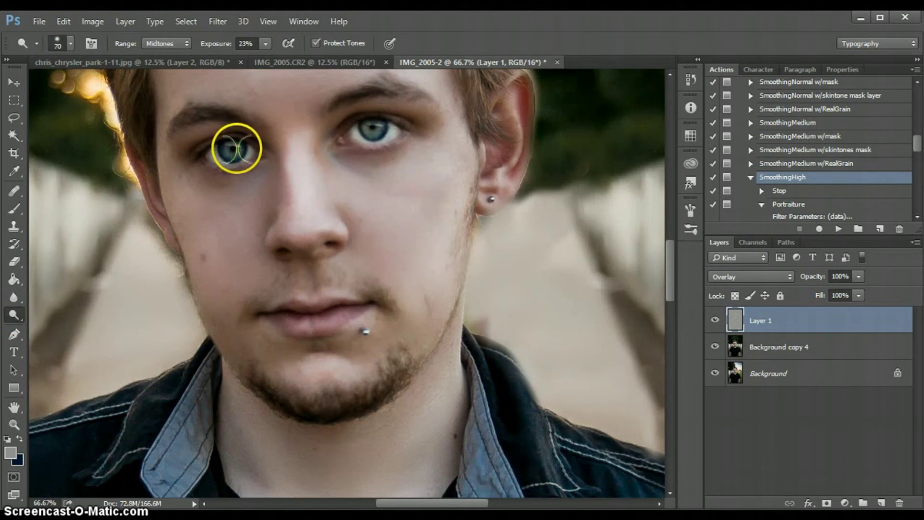
drag(233, 163, 229, 146)
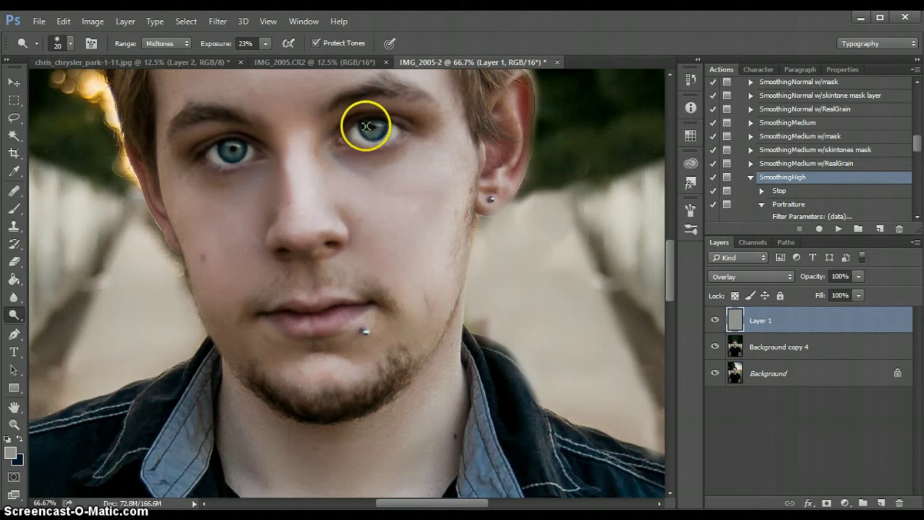
mouse_move(370, 123)
mouse_down()
mouse_move(365, 118)
mouse_move(378, 124)
mouse_up()
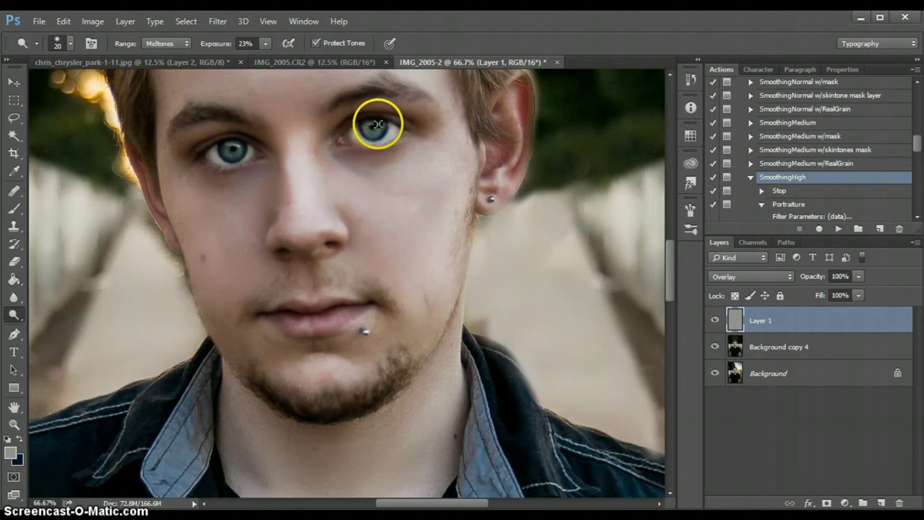
Step: Switch to the Burn tool with a 20 px brush and darken the iris rims and pupils of both eyes
click(14, 315)
click(72, 323)
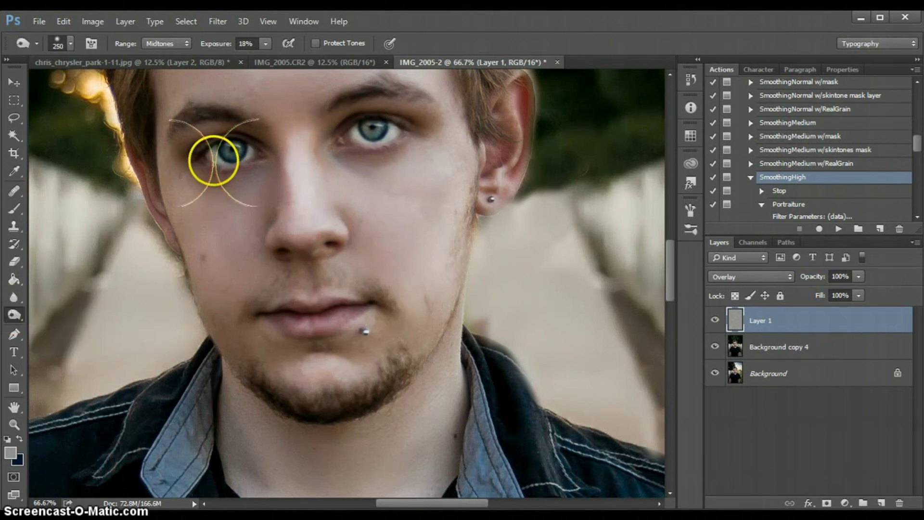
drag(228, 170, 228, 165)
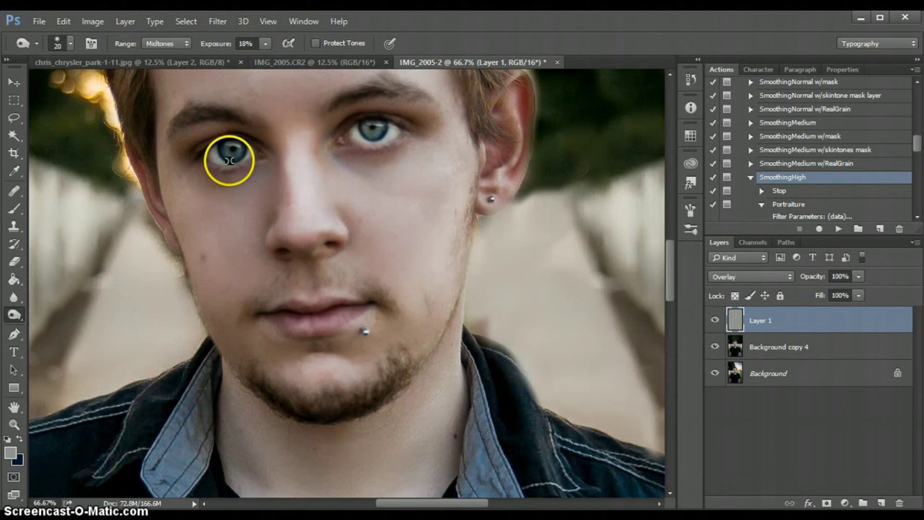
drag(230, 161, 243, 142)
click(372, 137)
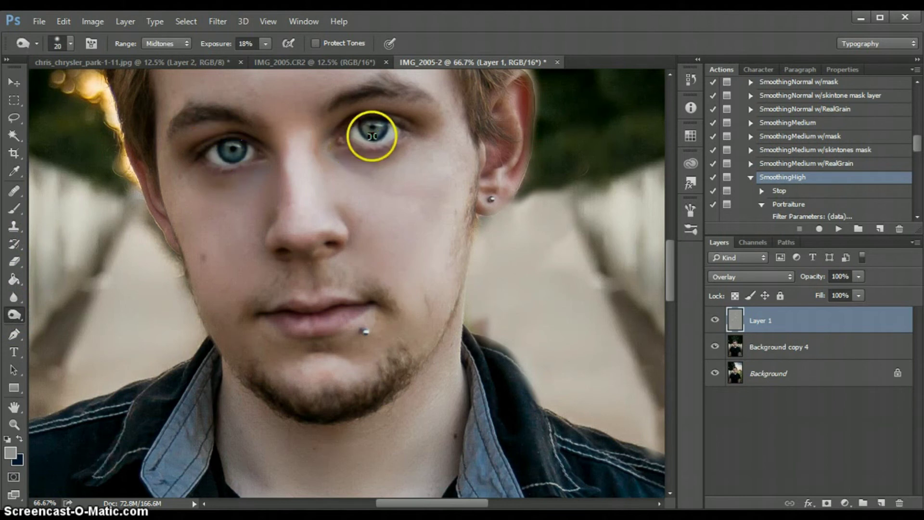
mouse_move(372, 140)
mouse_down()
mouse_move(365, 129)
mouse_move(370, 138)
mouse_move(376, 129)
mouse_up()
drag(227, 144, 234, 149)
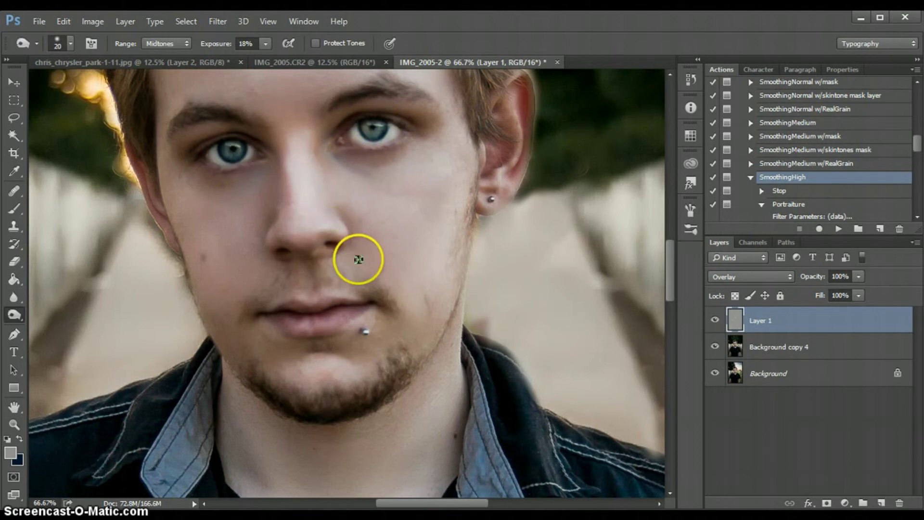
Step: Enlarge the Burn brush to 125 px and darken the jawline beside the chin
key(ctrl+minus)
key(ctrl+minus)
key(ctrl+minus)
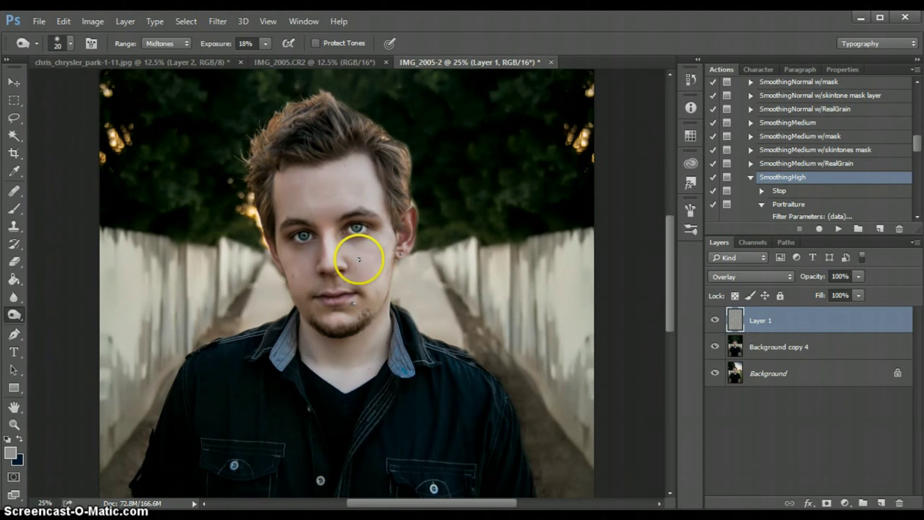
key(bracketright)
key(bracketright)
key(bracketright)
key(bracketright)
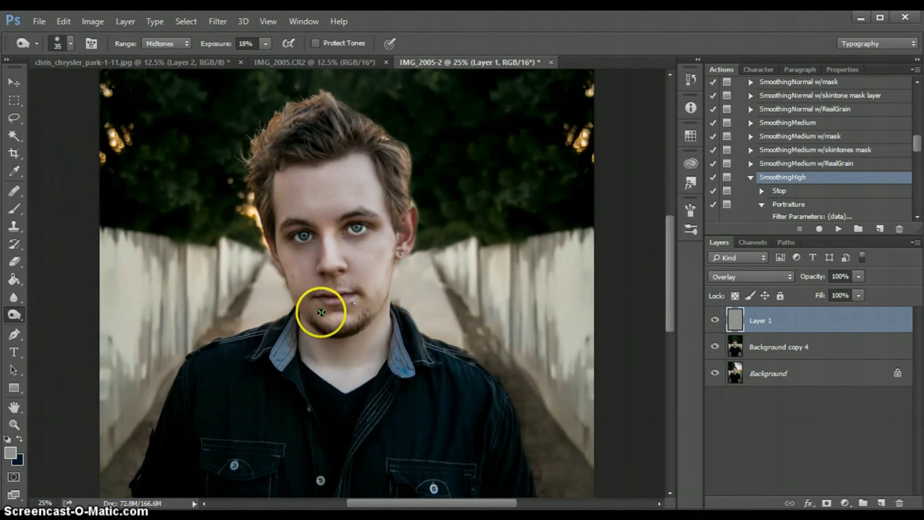
key(bracketright)
key(bracketright)
key(bracketright)
key(bracketright)
key(bracketright)
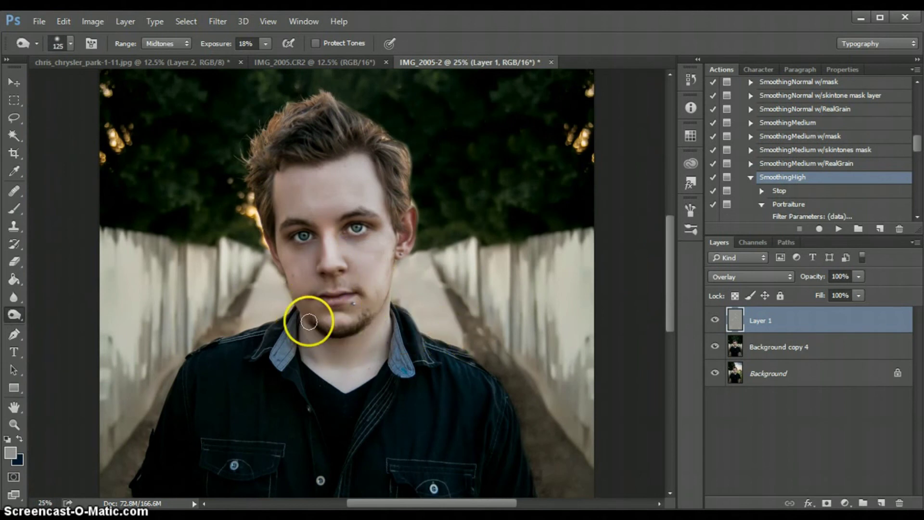
mouse_move(303, 317)
mouse_down()
mouse_move(356, 324)
mouse_move(379, 304)
mouse_move(386, 308)
mouse_move(392, 270)
mouse_move(382, 323)
mouse_move(336, 372)
mouse_move(352, 346)
mouse_move(311, 339)
mouse_move(348, 359)
mouse_move(338, 357)
mouse_move(345, 367)
mouse_move(307, 337)
mouse_move(340, 361)
mouse_move(323, 344)
mouse_move(377, 366)
mouse_move(386, 313)
mouse_move(341, 358)
mouse_move(303, 326)
mouse_up()
Step: Burn the side of the face with a 150 px brush, and darken the hair with a 100 px brush
key(bracketright)
key(bracketright)
key(bracketright)
key(bracketleft)
key(bracketleft)
key(bracketleft)
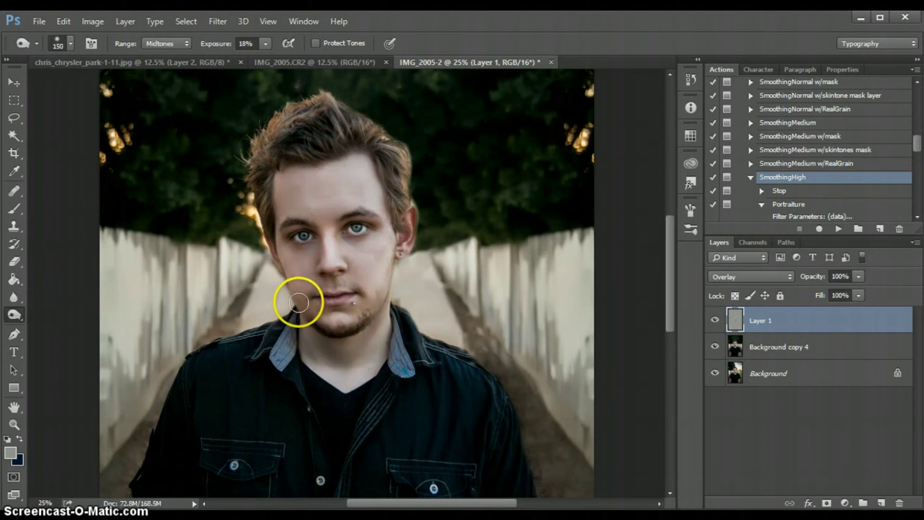
key(bracketleft)
mouse_move(258, 124)
mouse_down()
mouse_move(312, 136)
mouse_move(271, 142)
mouse_move(285, 142)
mouse_move(280, 194)
mouse_move(266, 208)
mouse_move(277, 173)
mouse_move(390, 140)
mouse_move(368, 151)
mouse_move(356, 117)
mouse_up()
Step: Set the Burn brush to 150 px and darken the edges of both arms
scroll(366, 274, down, 3)
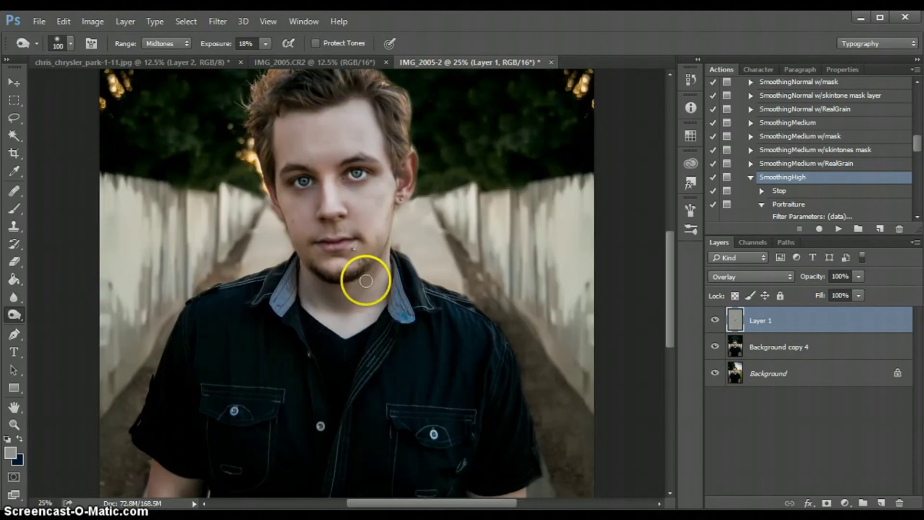
scroll(364, 289, down, 2)
key(bracketright)
key(bracketright)
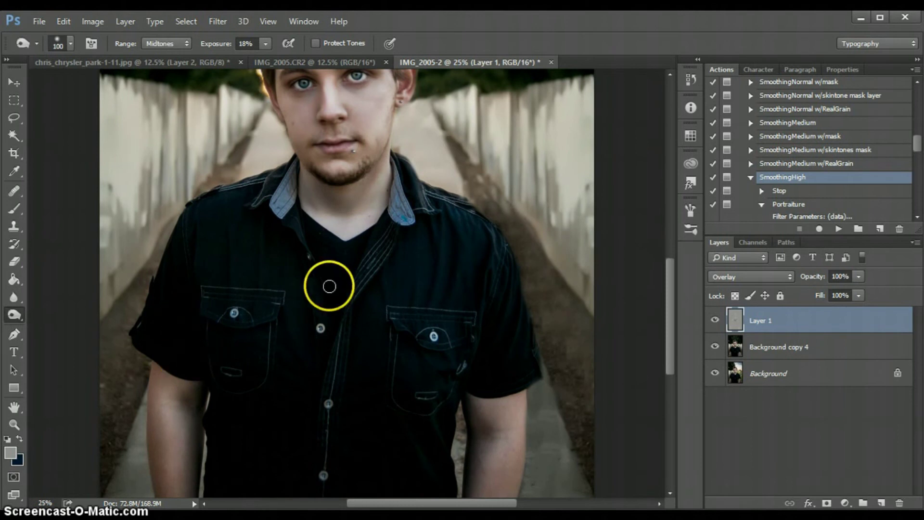
key(bracketright)
key(bracketright)
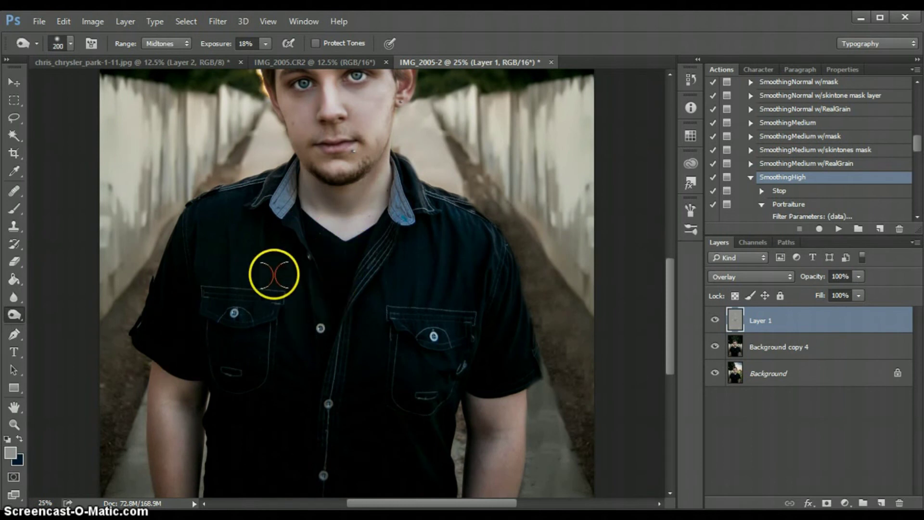
key(bracketleft)
key(bracketleft)
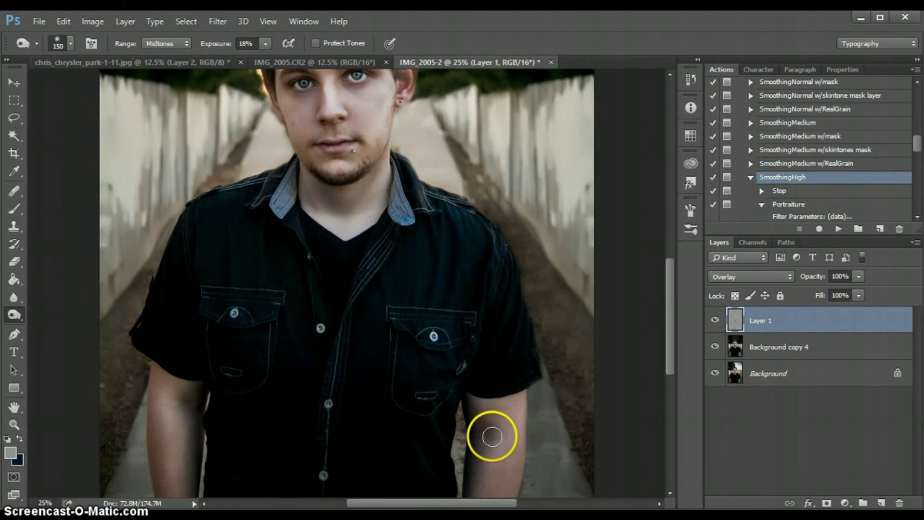
scroll(489, 433, down, 2)
scroll(489, 426, down, 1)
mouse_move(524, 324)
mouse_down()
mouse_move(440, 443)
mouse_move(458, 445)
mouse_up()
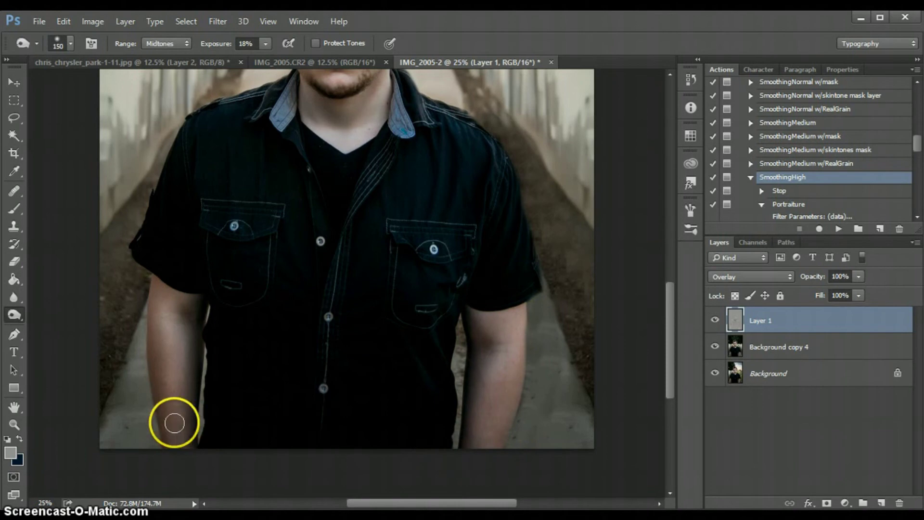
drag(165, 441, 147, 309)
Step: Merge the gray Overlay layer down into Background copy 4
scroll(355, 406, up, 3)
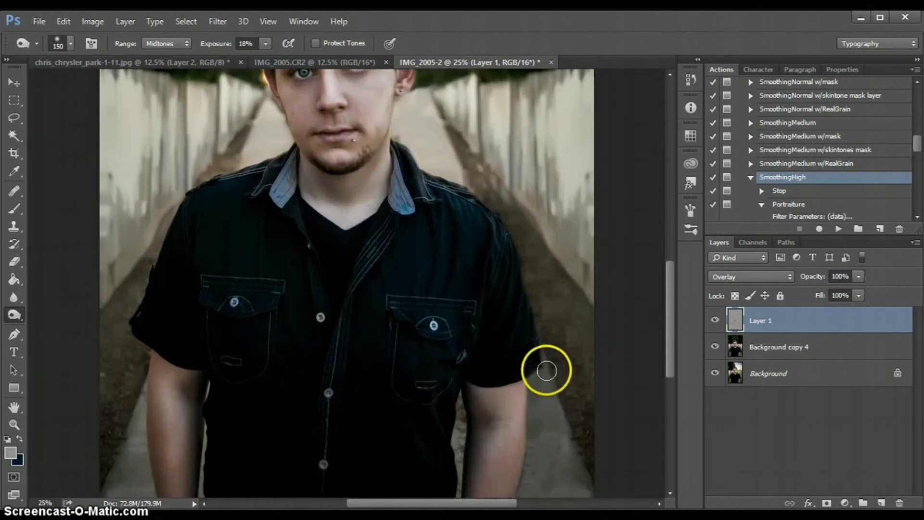
key(ctrl+minus)
key(ctrl+e)
Step: Apply the Camera Raw Filter to the merged layer with exposure set to +0.60 and vibrance to +10
click(217, 22)
click(264, 100)
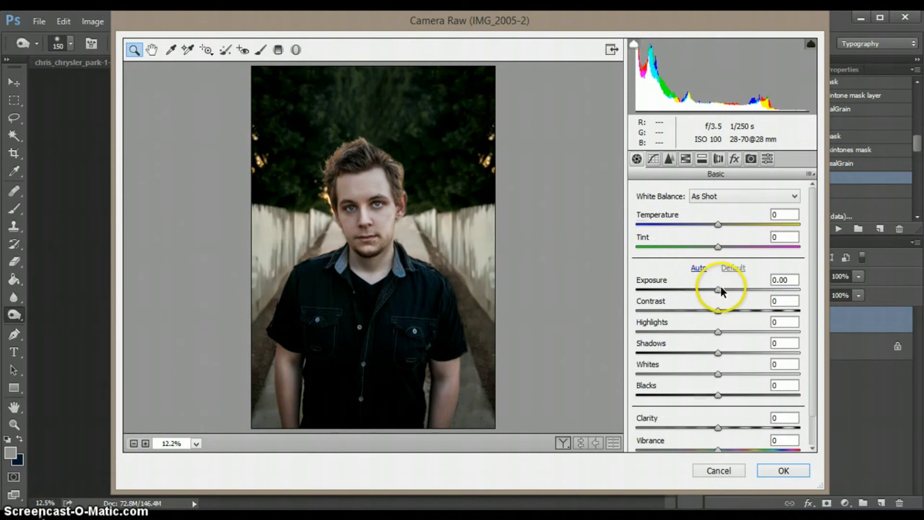
drag(717, 291, 727, 295)
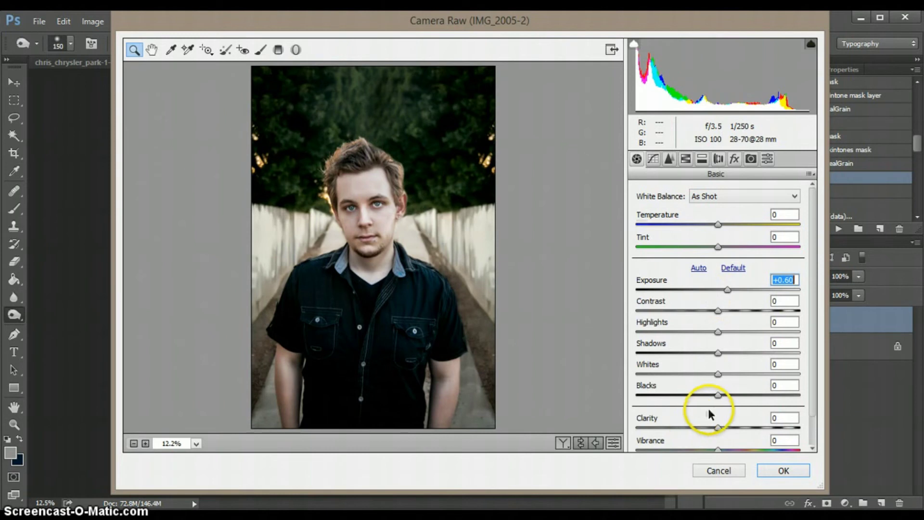
scroll(689, 391, down, 1)
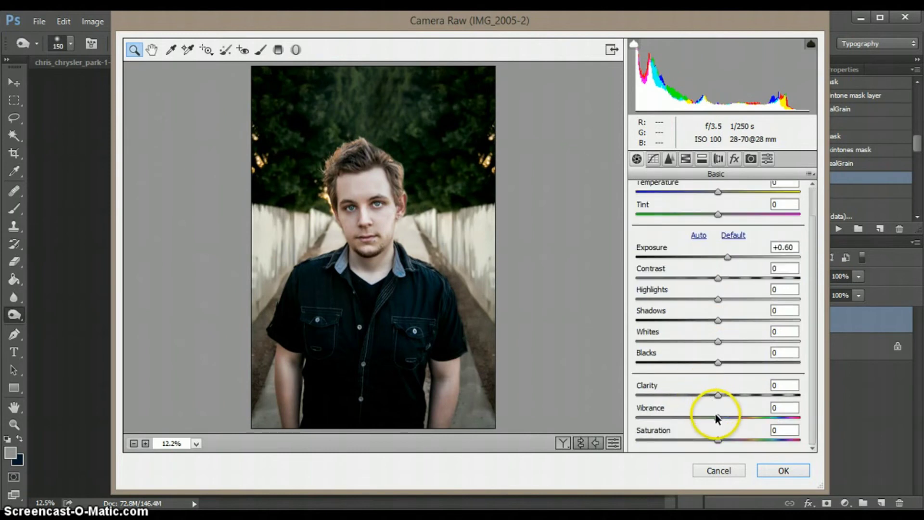
drag(717, 418, 727, 419)
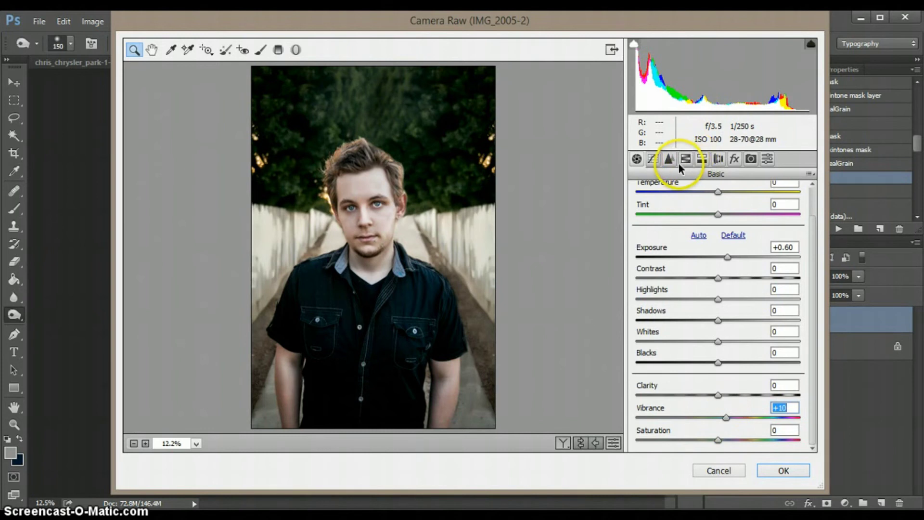
Step: In the HSL adjustments, set Oranges luminance to +26 and raise Oranges saturation to about +15
click(704, 160)
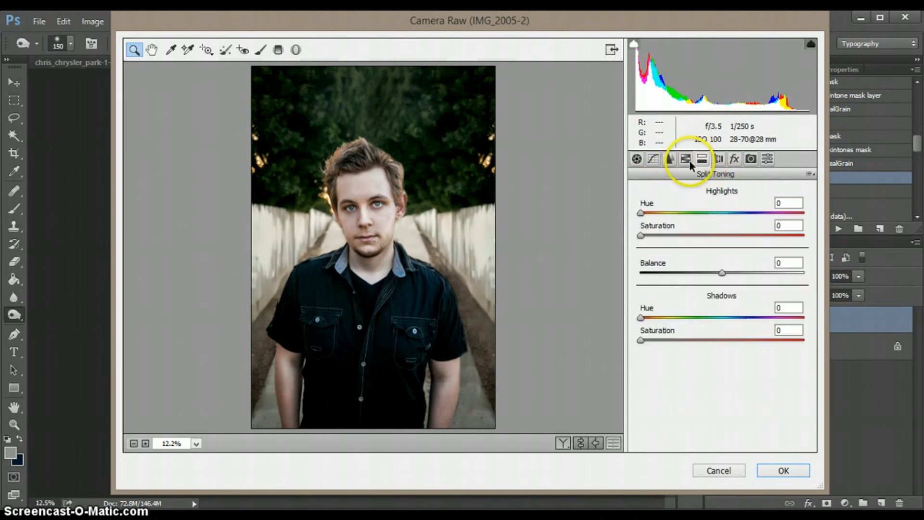
click(670, 159)
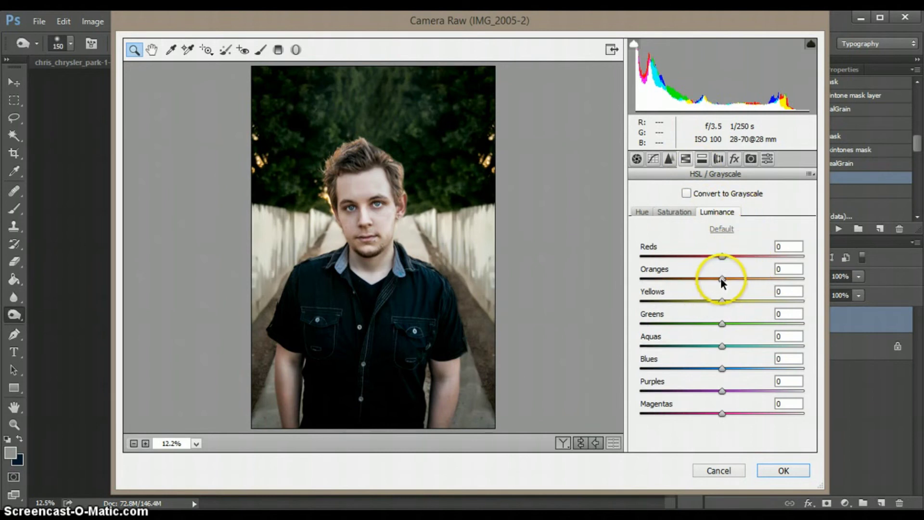
drag(722, 278, 727, 283)
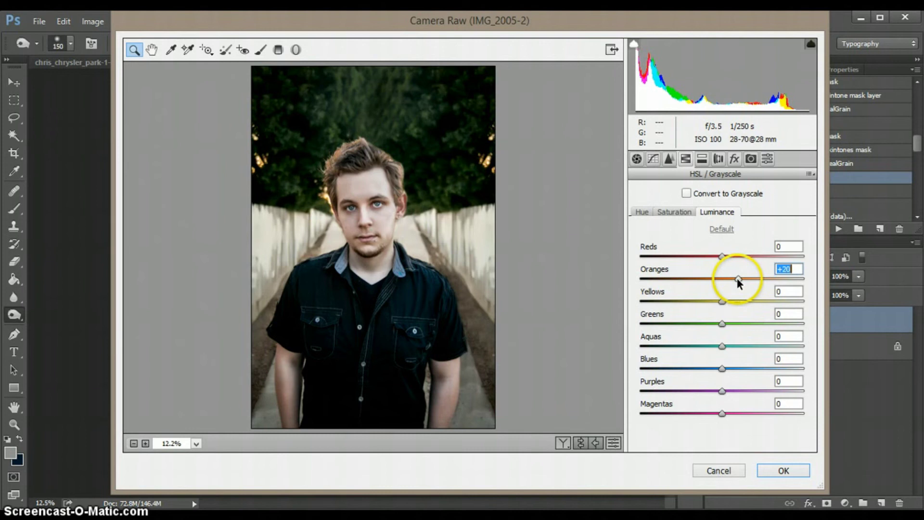
click(642, 212)
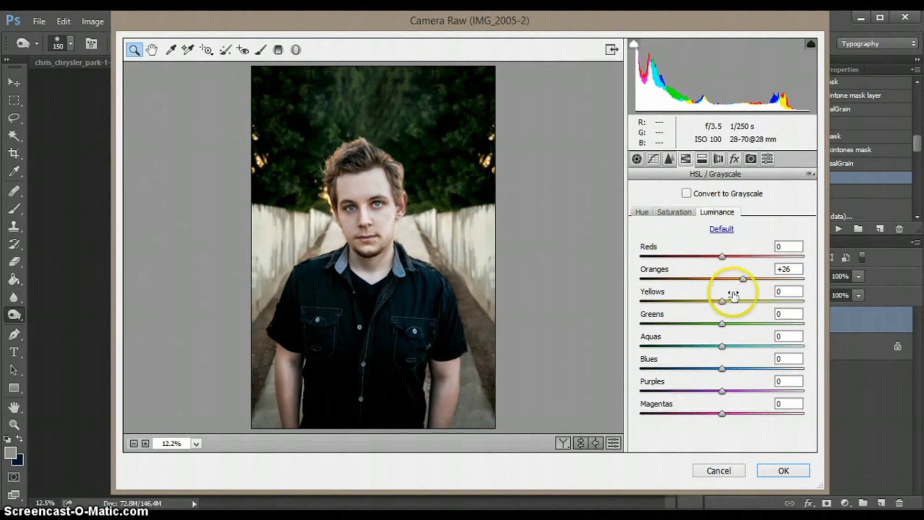
click(680, 213)
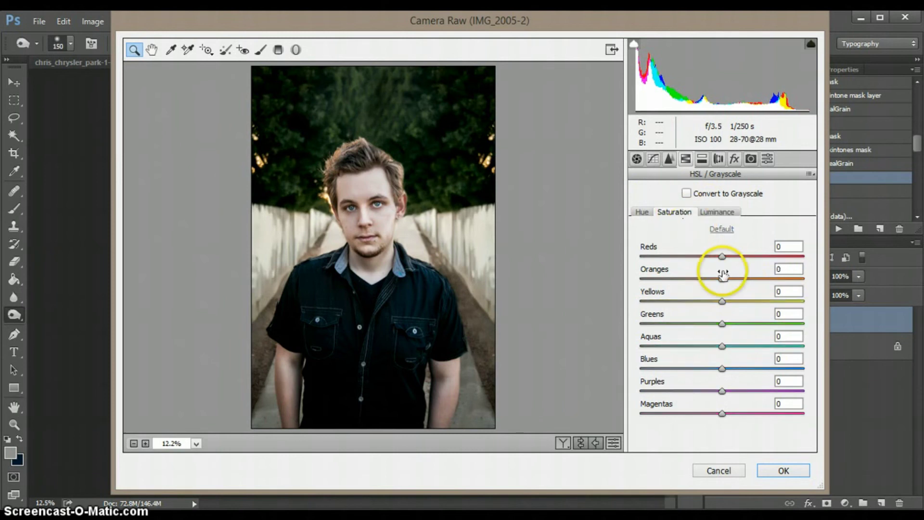
drag(722, 278, 737, 276)
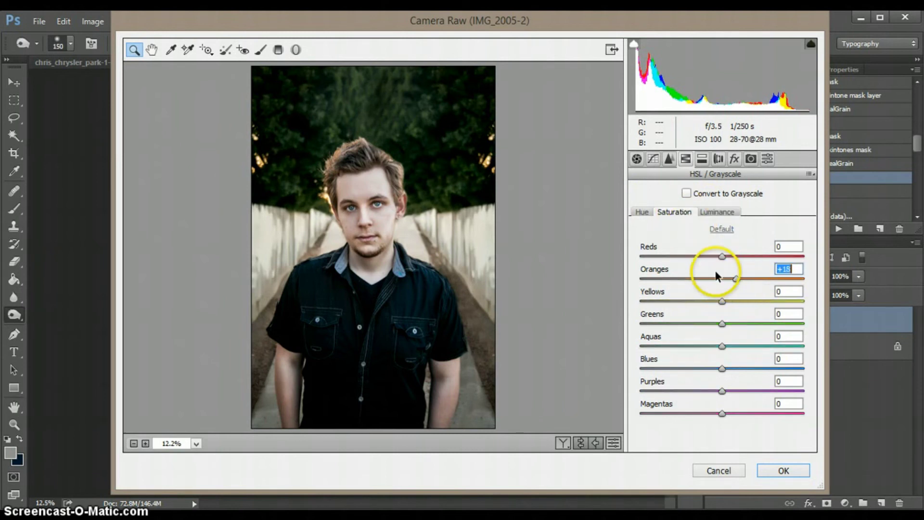
Step: Set the HSL hues to Greens -88, Yellows -18 and Oranges +17, and set Greens luminance to +83
click(643, 211)
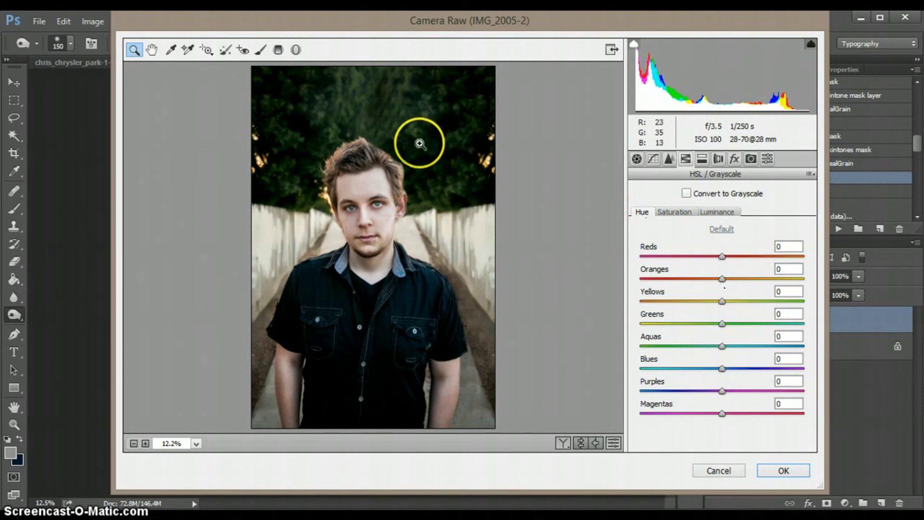
drag(722, 324, 651, 322)
drag(728, 301, 715, 301)
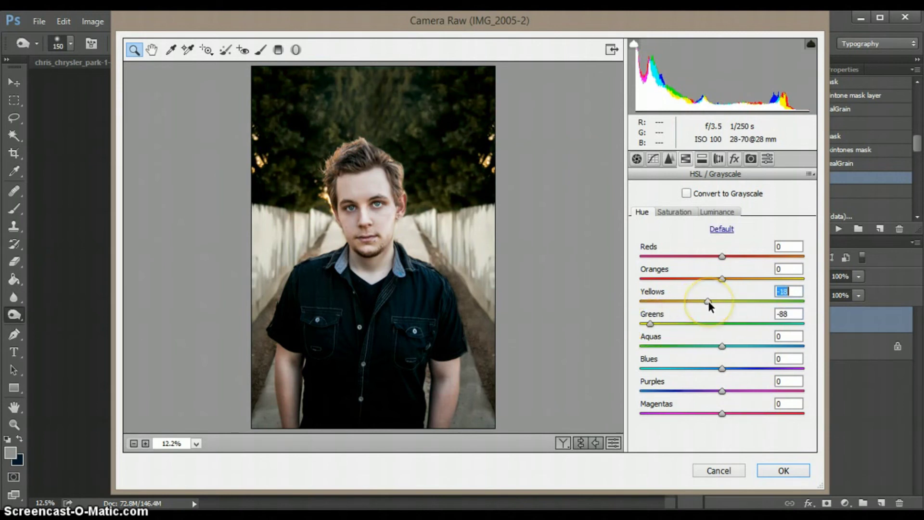
drag(723, 278, 735, 275)
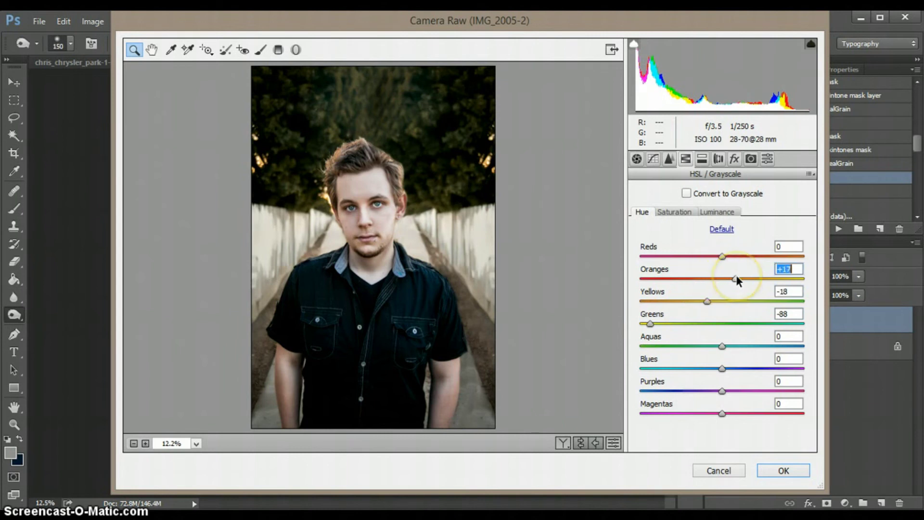
click(709, 211)
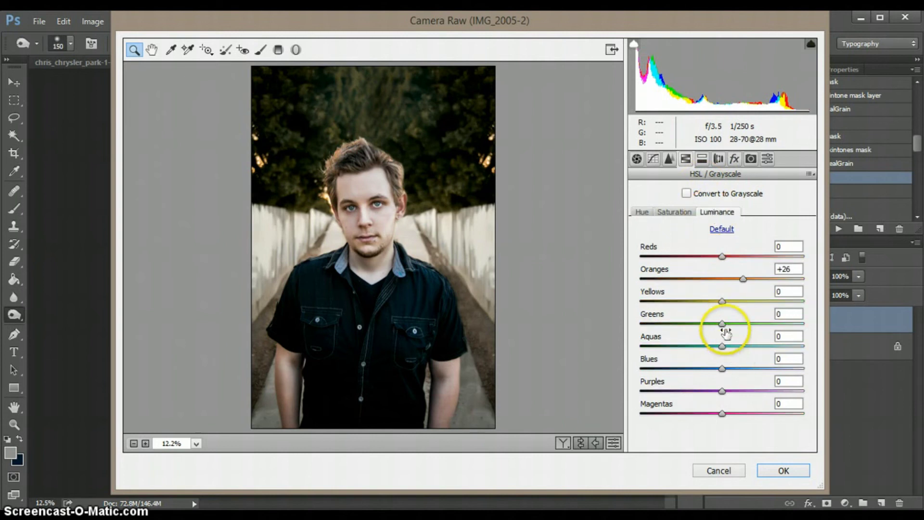
drag(723, 324, 790, 322)
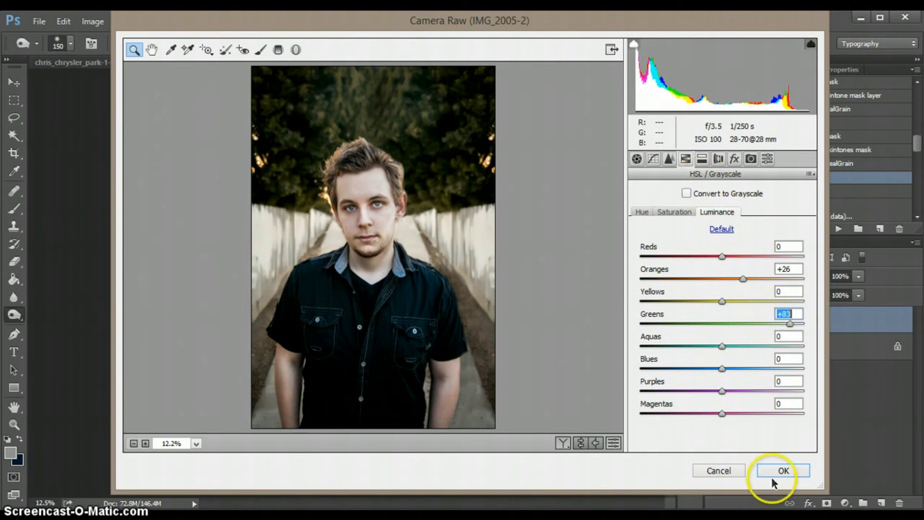
Step: Warm the white balance temperature slightly and apply the Camera Raw adjustments to the layer
click(637, 159)
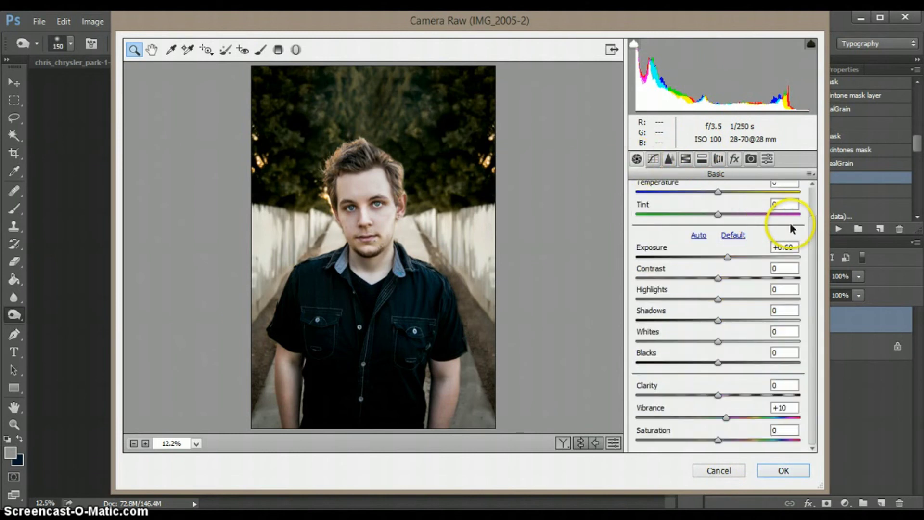
drag(726, 189, 723, 192)
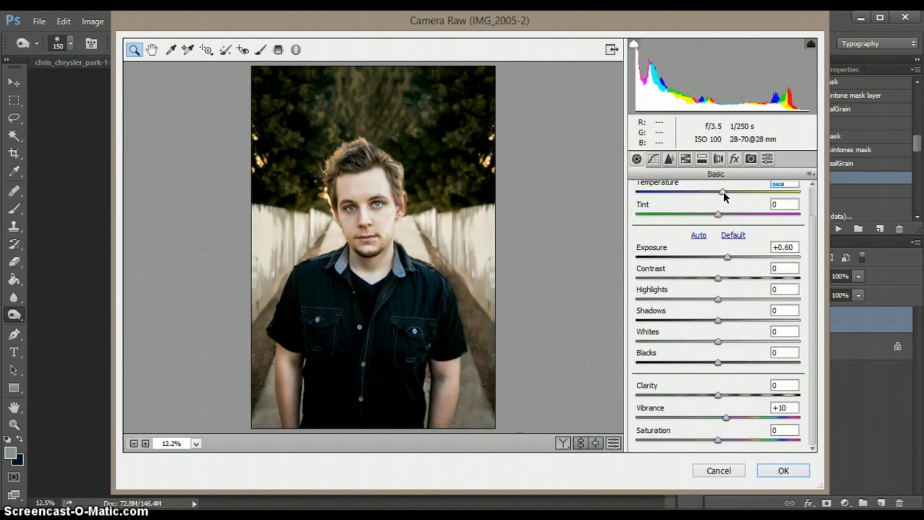
click(782, 469)
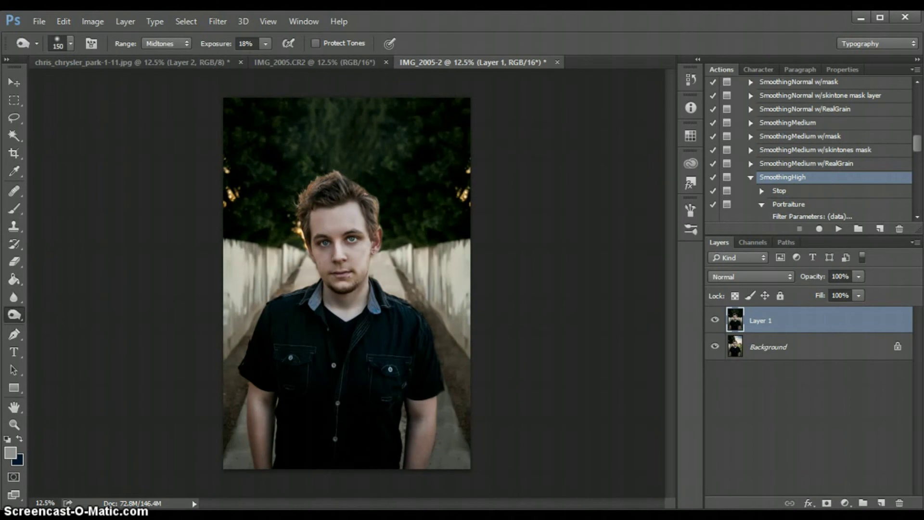
Step: Apply another Camera Raw Filter with split toning, using highlights hue 41 and shadows hue 230, both at low saturation
click(220, 22)
click(273, 101)
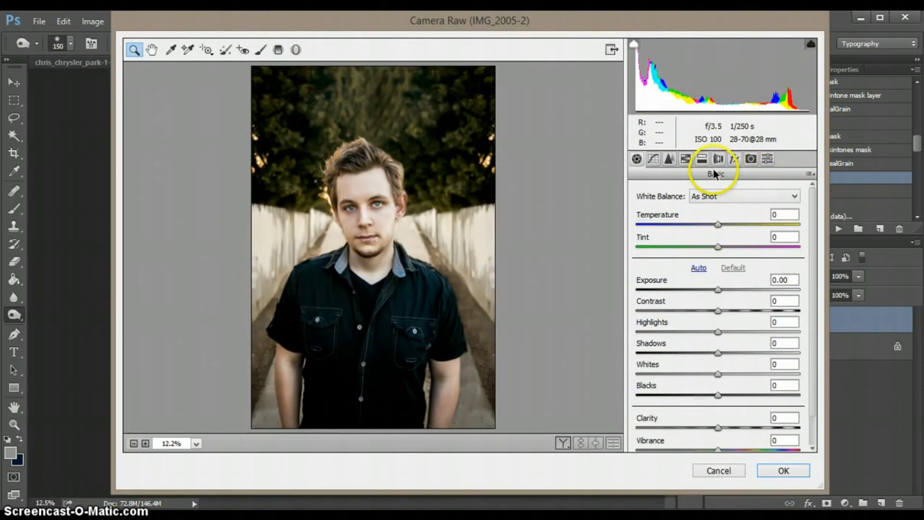
click(702, 161)
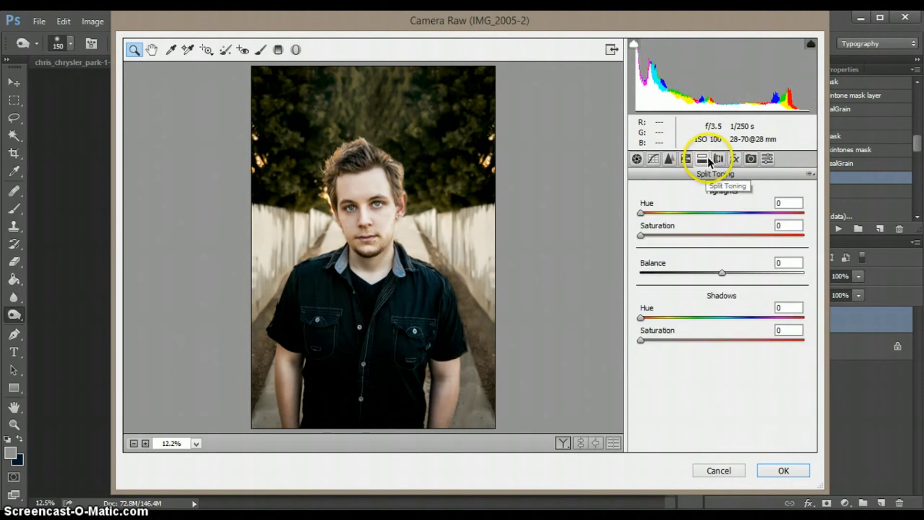
drag(640, 213, 652, 236)
drag(646, 315, 746, 313)
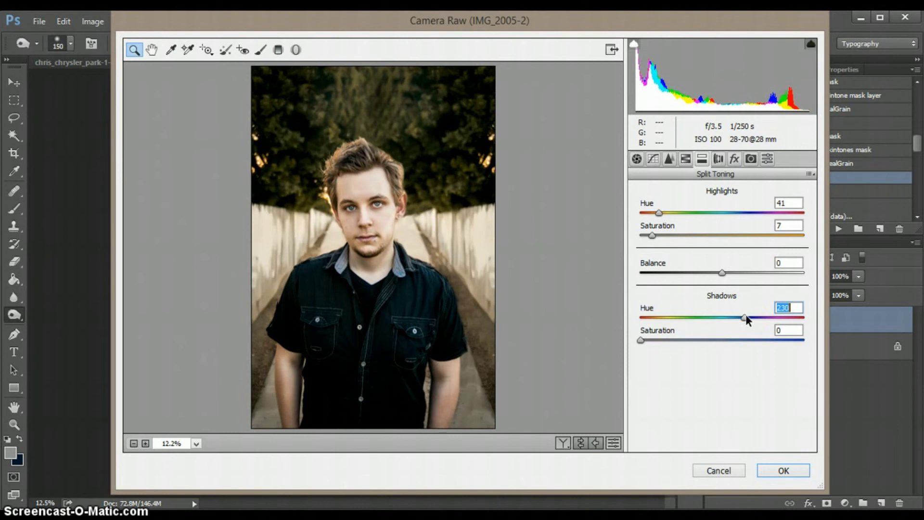
mouse_move(641, 340)
mouse_down()
mouse_move(665, 341)
mouse_move(647, 345)
mouse_up()
drag(651, 235, 646, 235)
click(769, 468)
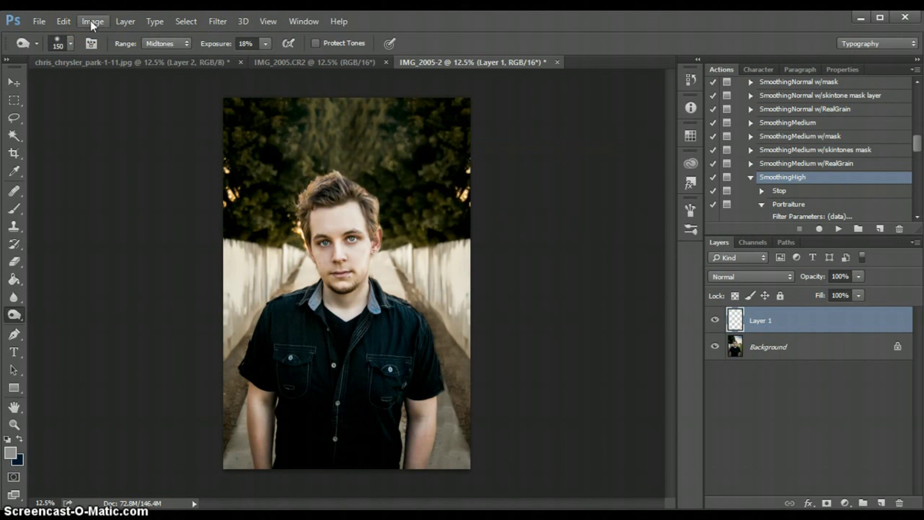
Step: Open Color Balance for Layer 1 and set the midtones' blue level to -7 and the shadows to +4, -2, -7
mouse_move(197, 55)
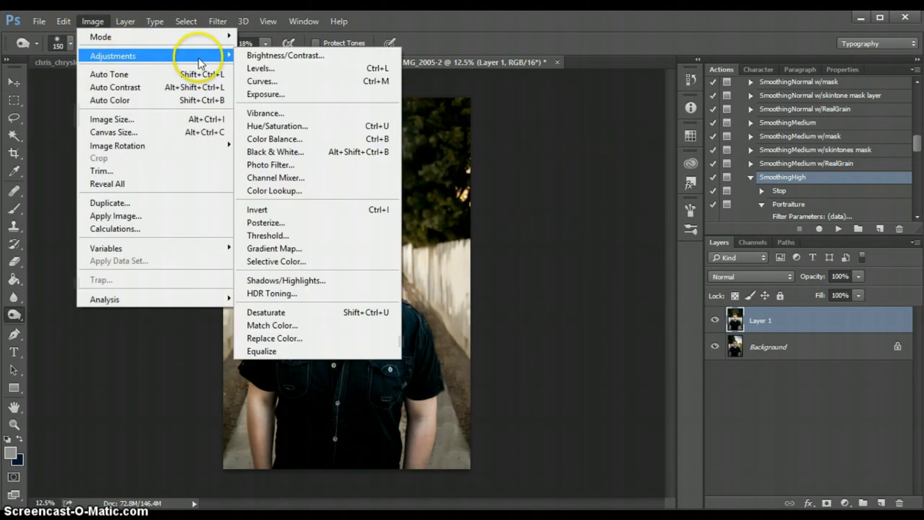
click(311, 144)
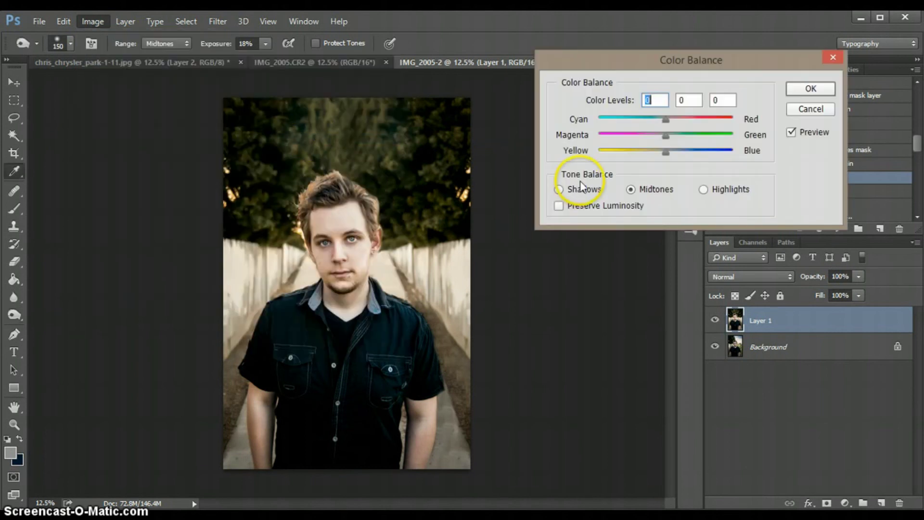
drag(669, 152, 664, 135)
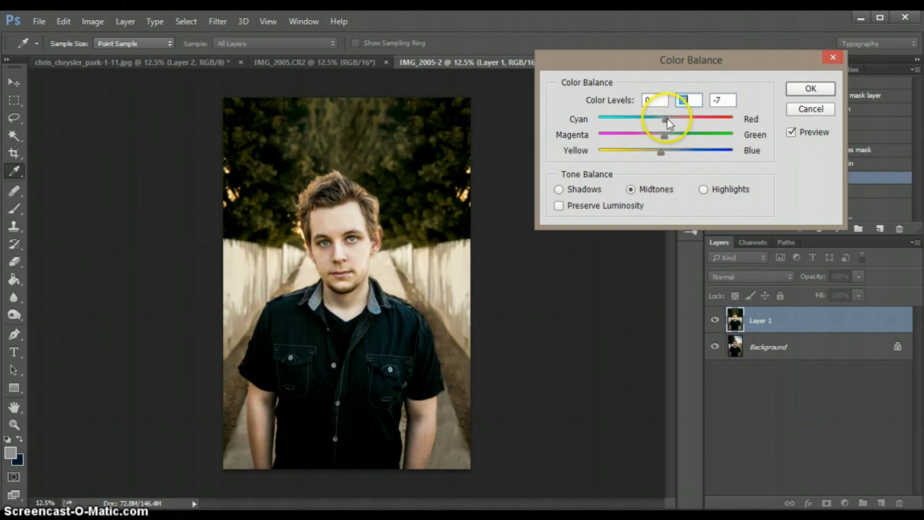
click(560, 190)
drag(668, 150, 664, 122)
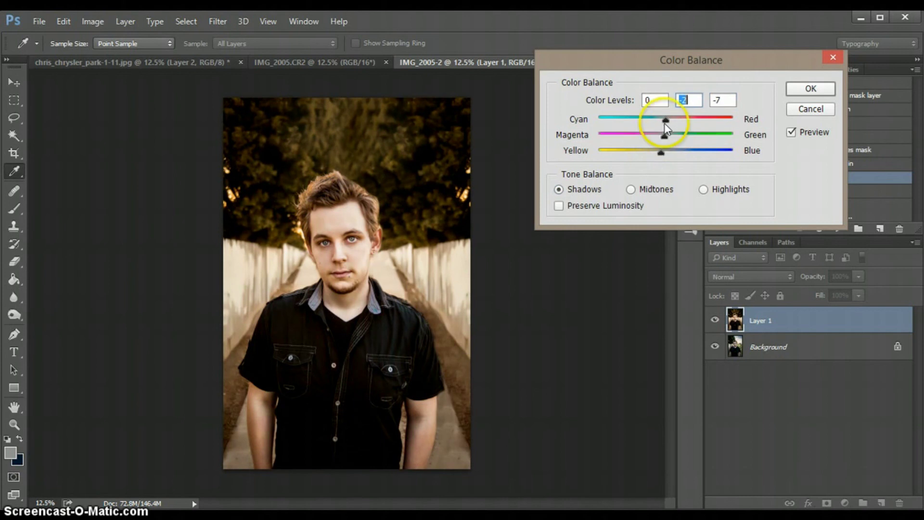
Step: Set the Color Balance highlights to +4, -1, +2 and apply the adjustment
click(702, 189)
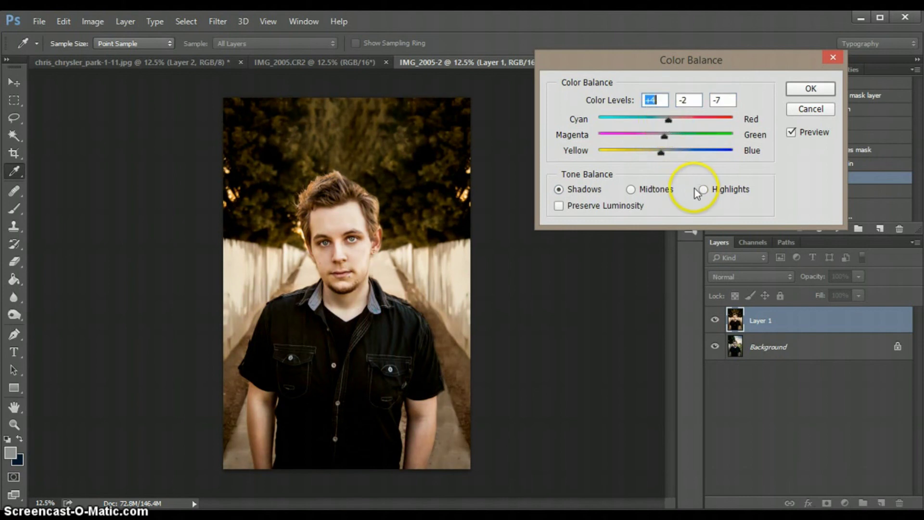
drag(666, 155, 666, 135)
click(667, 120)
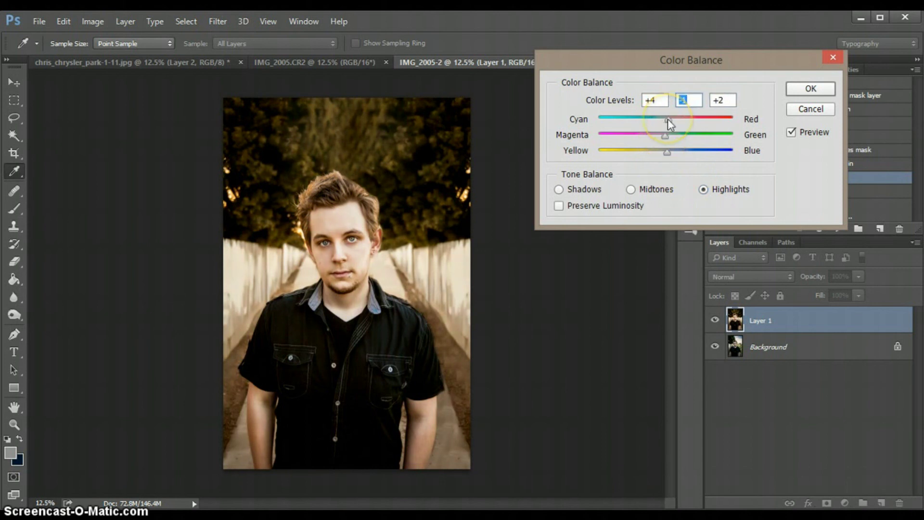
click(810, 89)
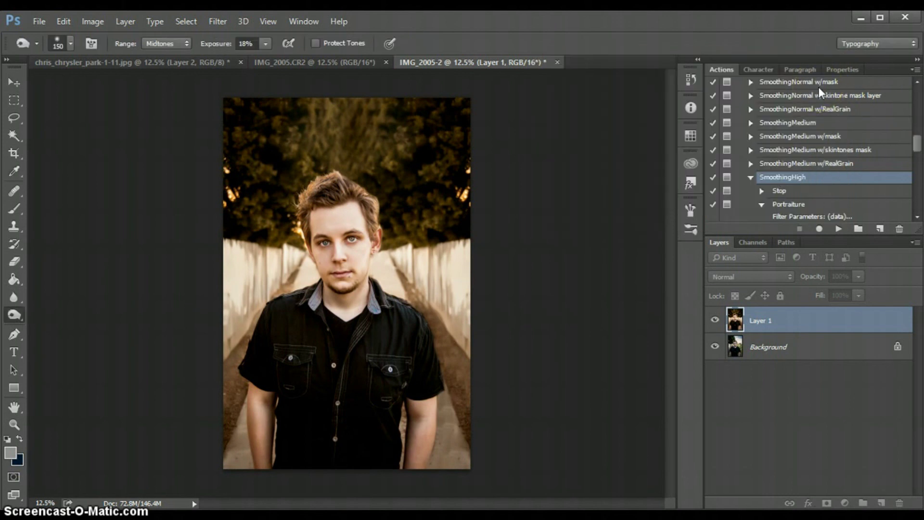
Step: Add a new layer above Layer 1 and set the foreground color to yellow ffdc73
click(759, 347)
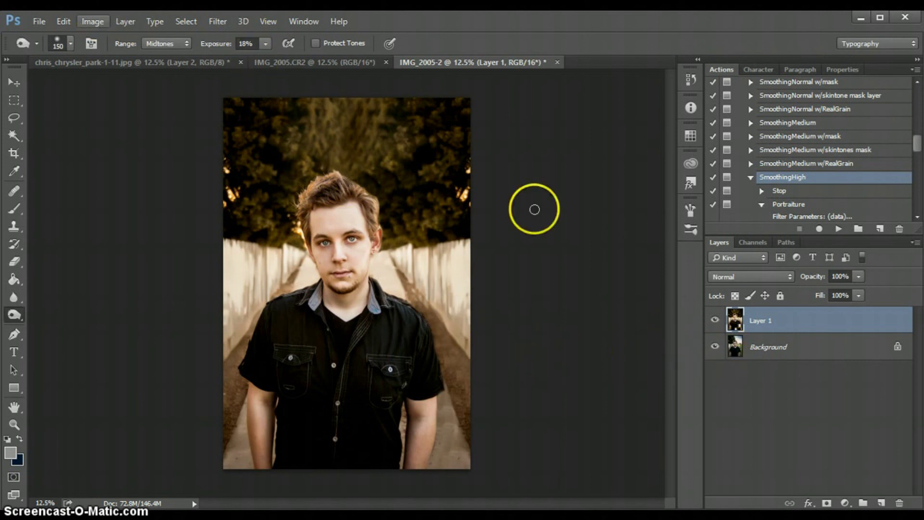
click(881, 503)
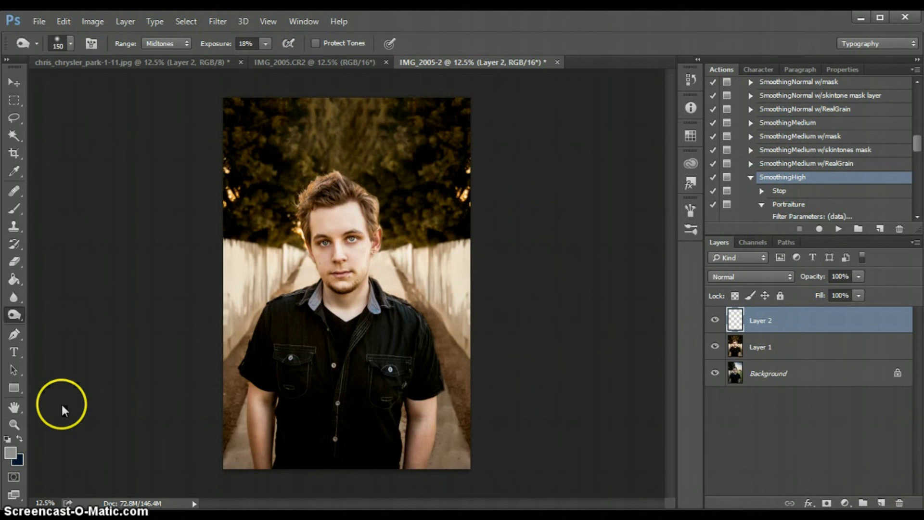
click(11, 453)
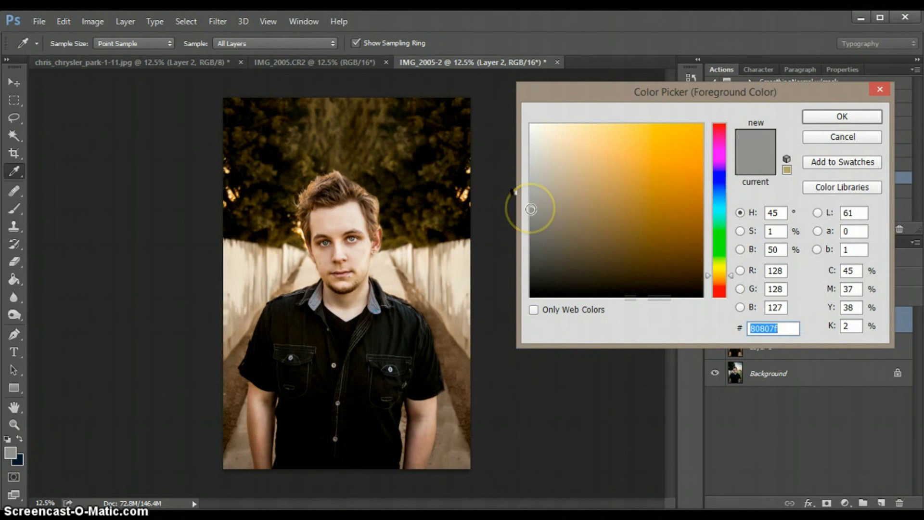
text(ffdc73)
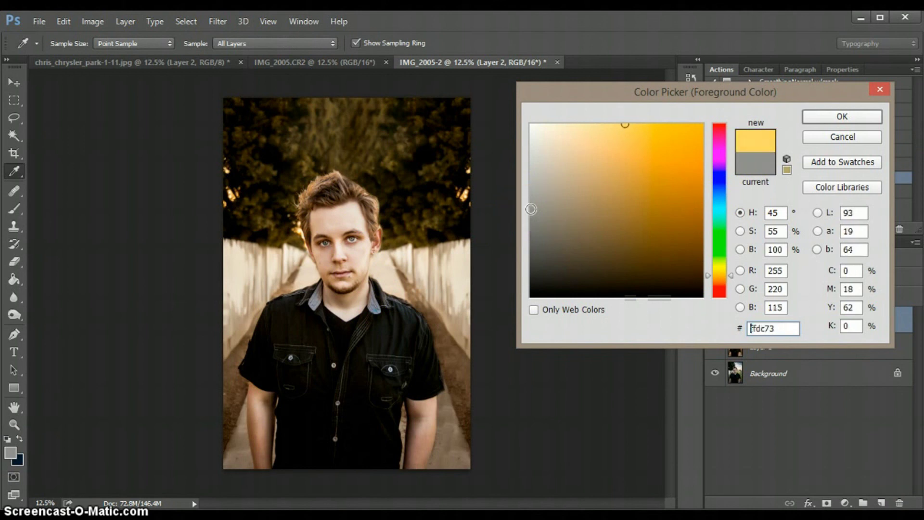
click(842, 116)
Step: Swap the foreground and background colors and set the new foreground to dark navy 121729
click(20, 439)
click(11, 452)
drag(623, 268, 625, 272)
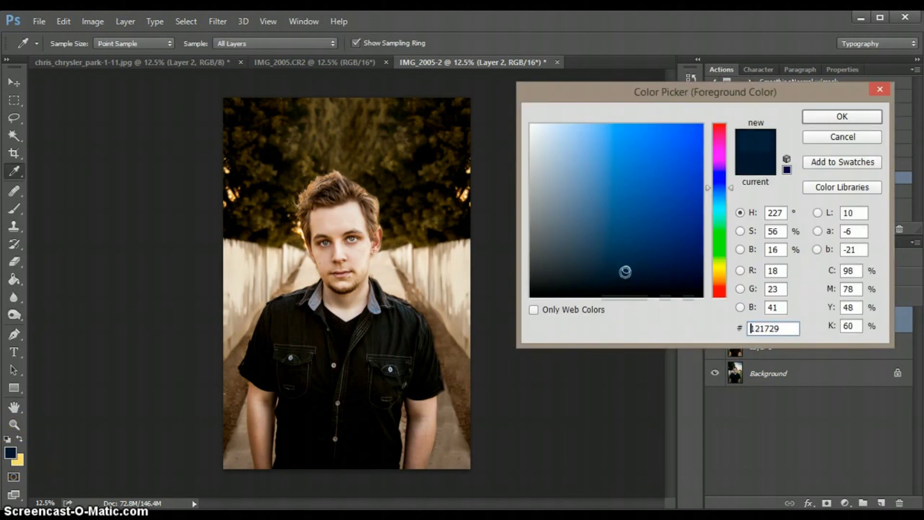
click(851, 117)
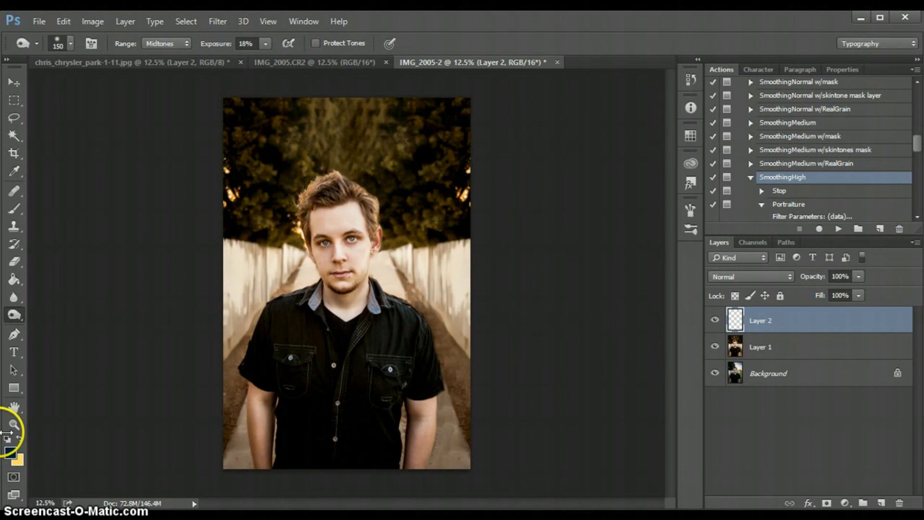
Step: Fill Layer 2 with a linear navy-to-yellow gradient from the photo's upper right to its lower left, and swap the foreground and background colors
click(15, 281)
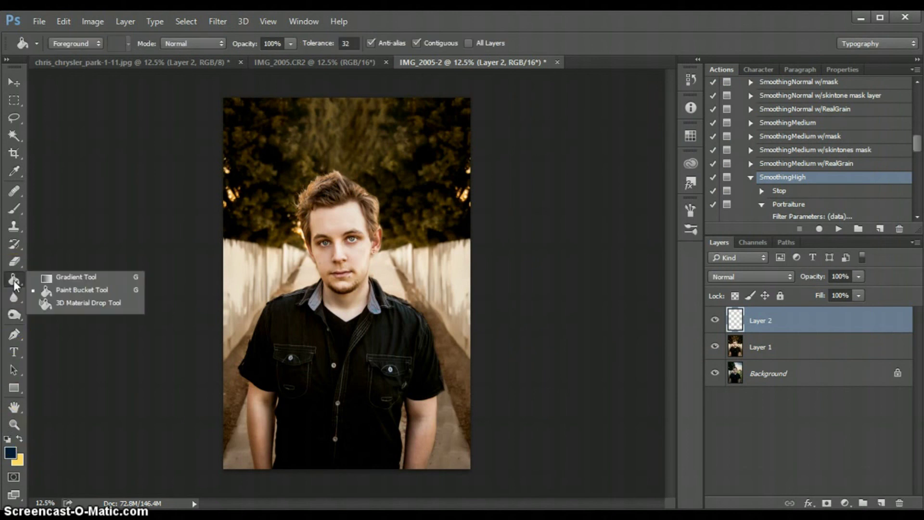
click(76, 277)
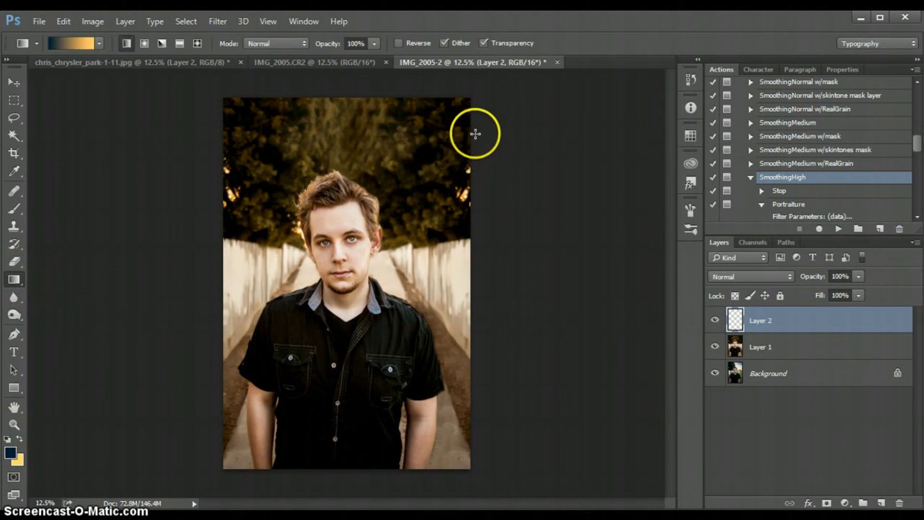
drag(475, 130, 208, 380)
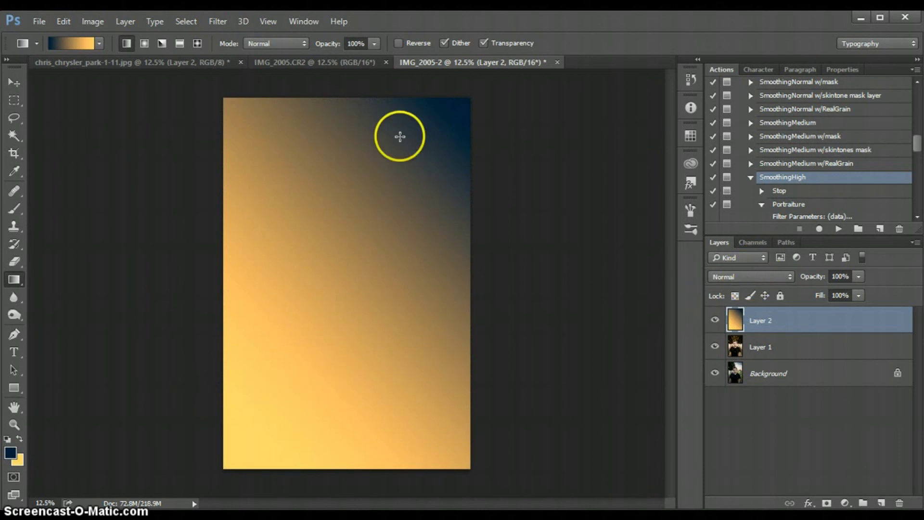
click(21, 438)
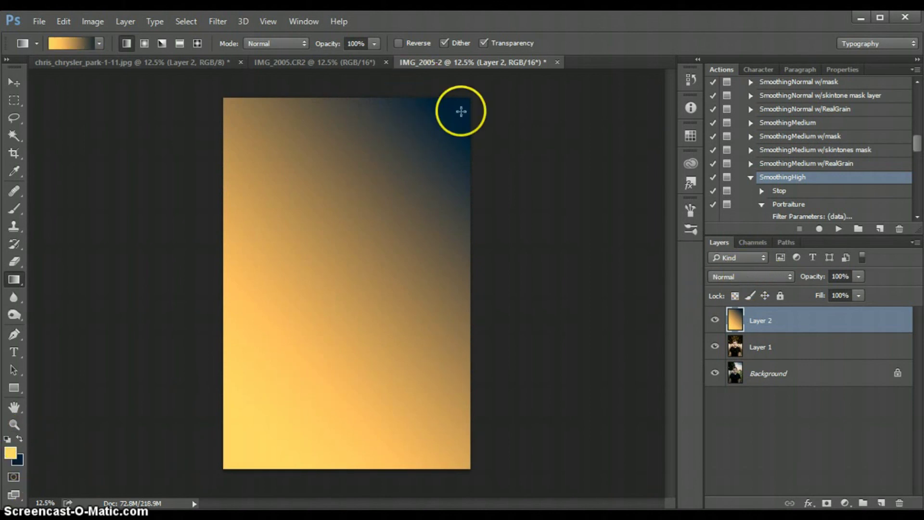
Step: Redraw Layer 2's linear gradient from yellow at the photo's upper right to navy at its lower left, and set its blend mode to Screen
drag(475, 100, 224, 407)
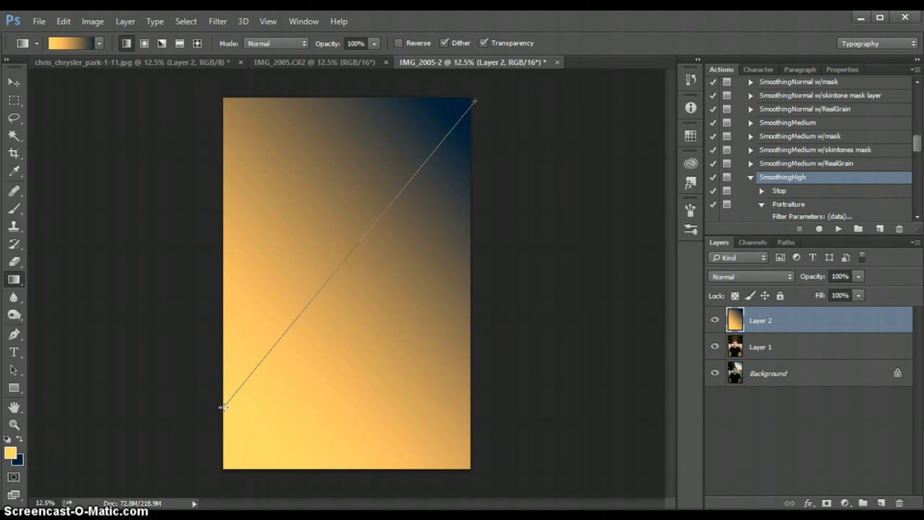
drag(223, 407, 224, 406)
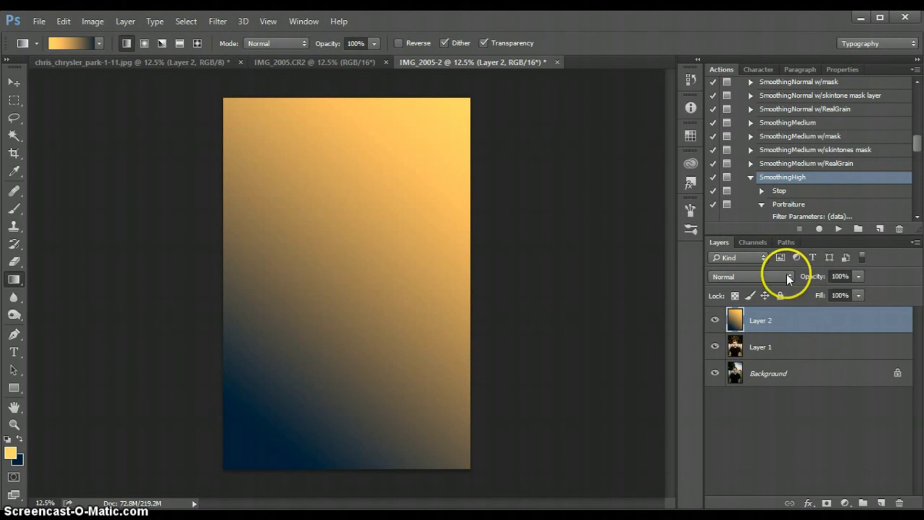
click(787, 275)
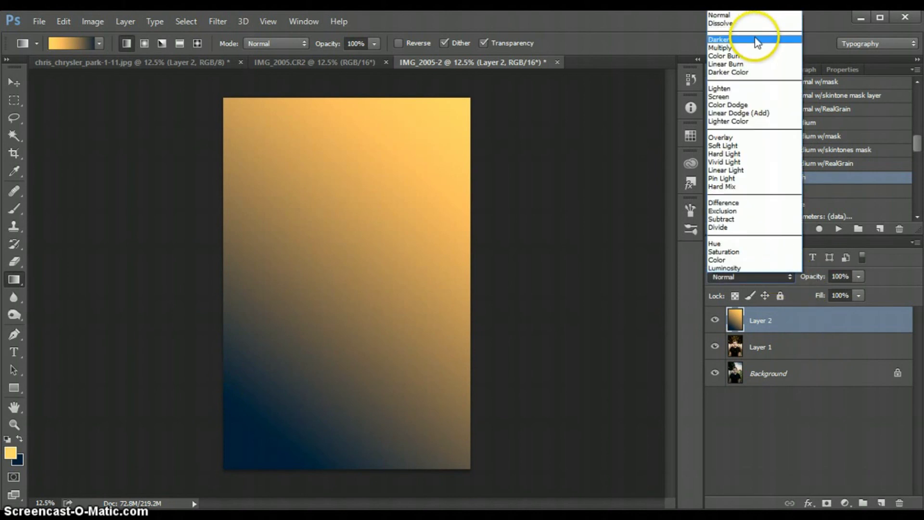
click(755, 39)
key(Down)
key(Down)
key(Down)
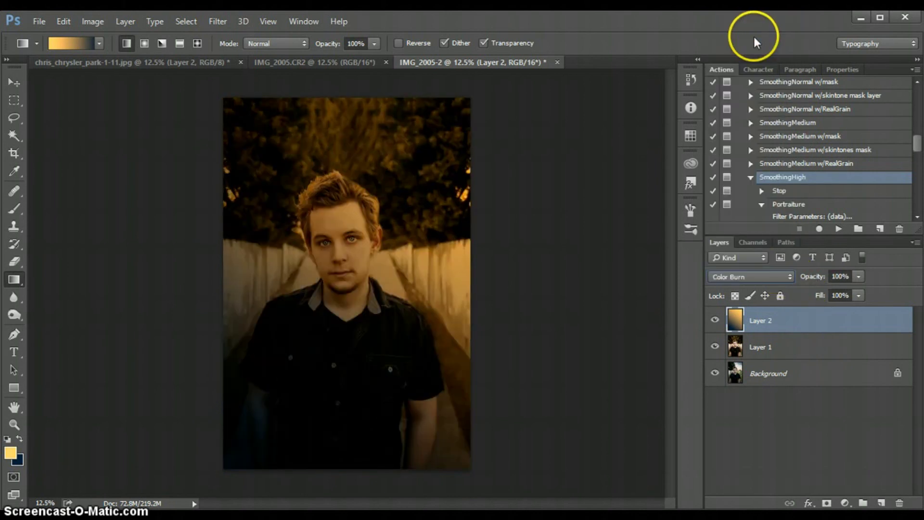
key(Down)
key(Down)
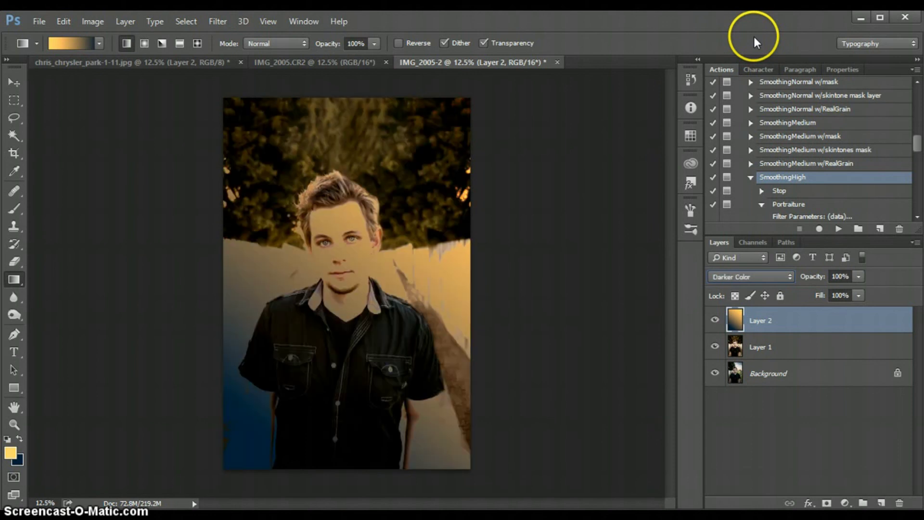
key(Down)
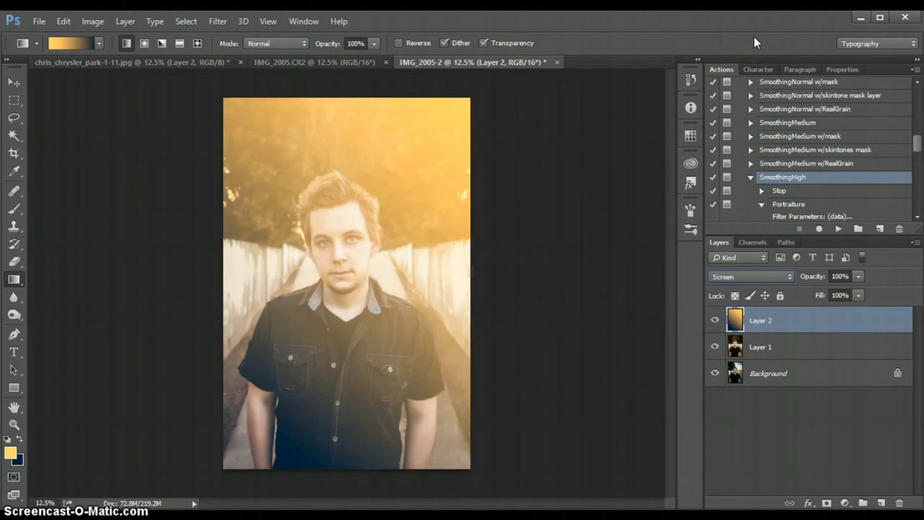
Step: Reduce Layer 2's opacity to 25% and its fill to 69%
click(859, 277)
drag(858, 290, 825, 290)
click(859, 296)
mouse_move(860, 311)
mouse_down()
mouse_move(827, 310)
mouse_move(837, 310)
mouse_up()
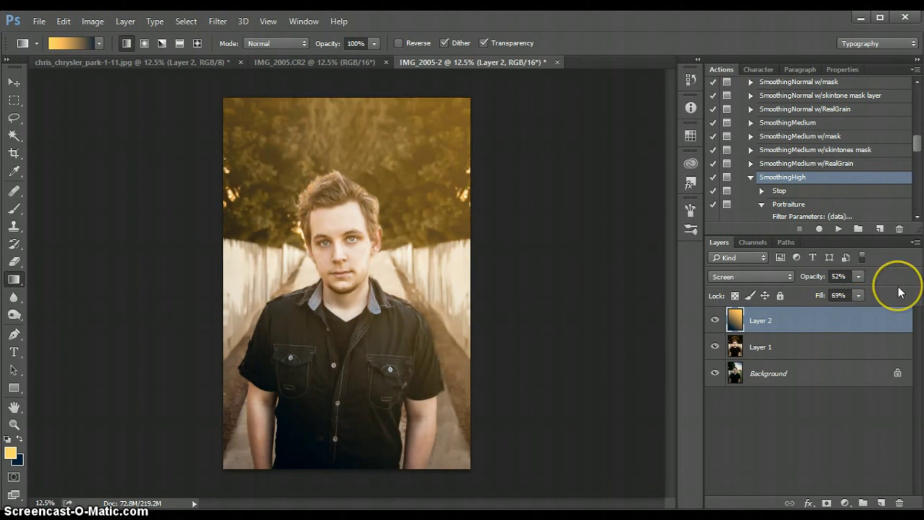
click(859, 277)
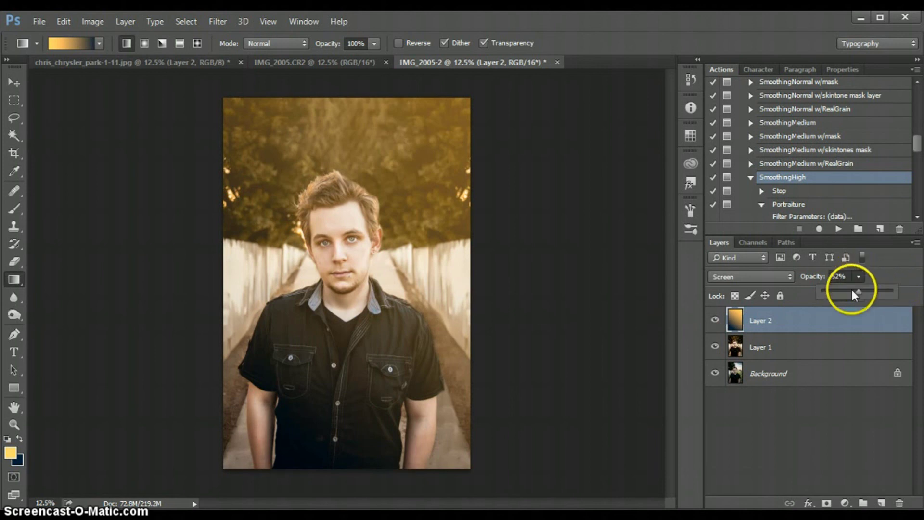
drag(858, 290, 857, 291)
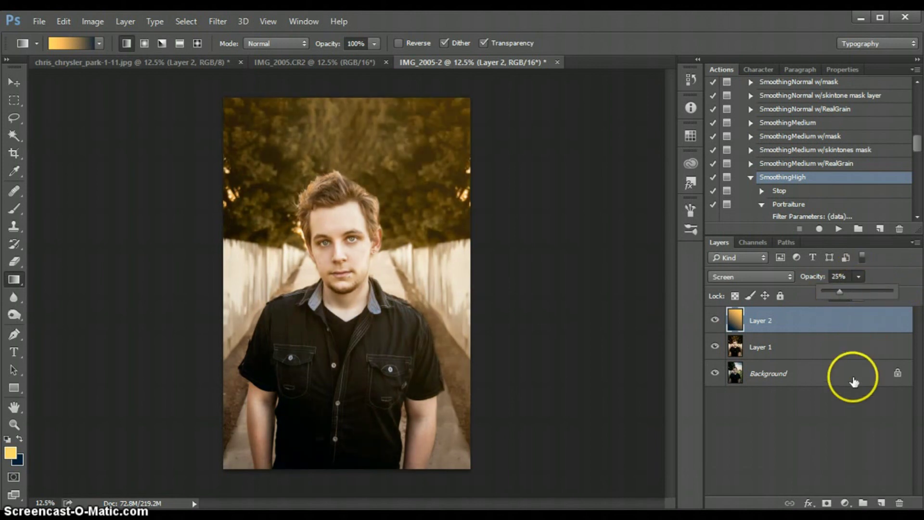
Step: Add a layer mask to Layer 2 and set the Brush tool to 42% opacity and size 500
click(15, 209)
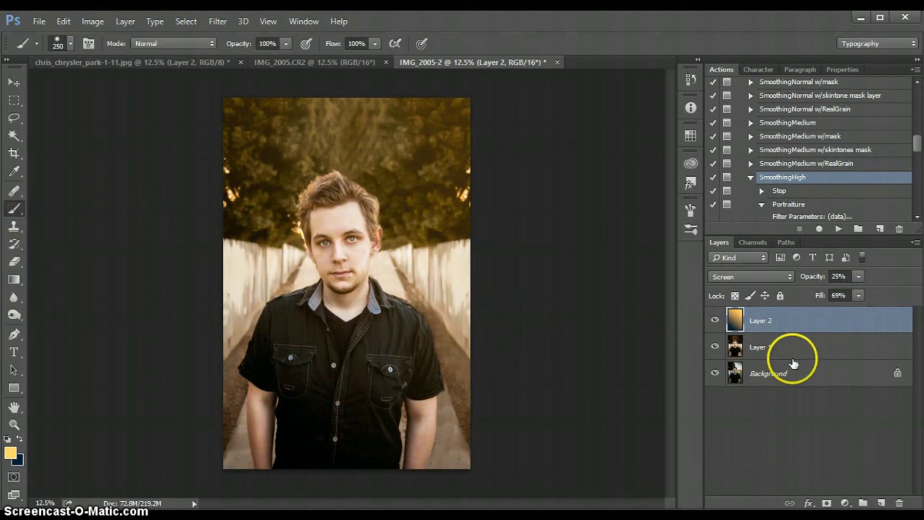
click(827, 503)
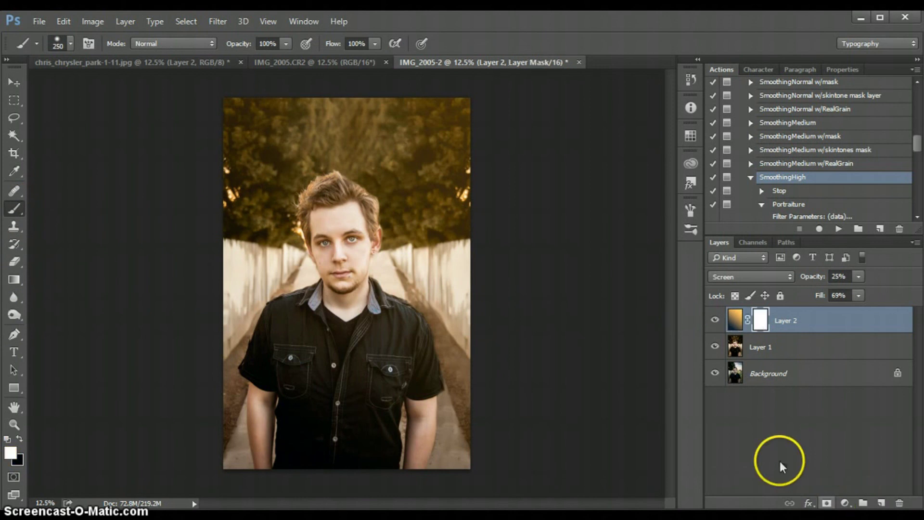
click(285, 44)
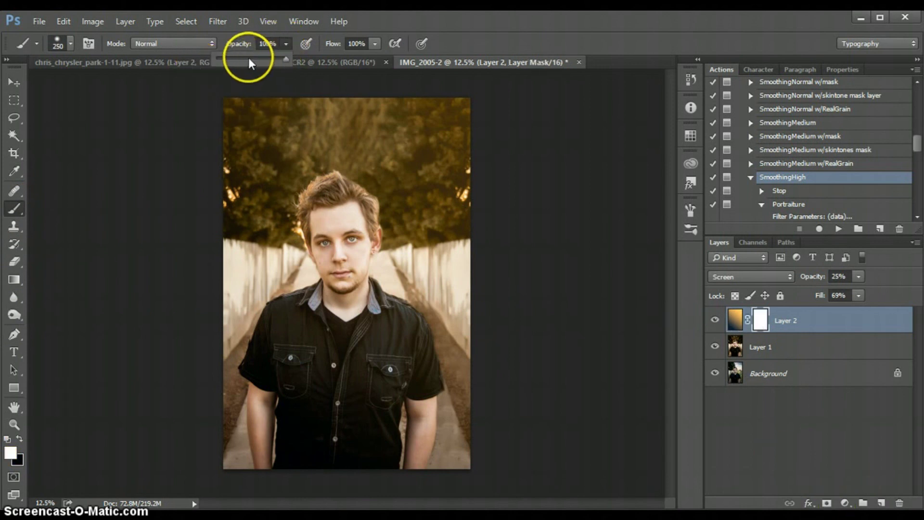
drag(246, 59, 244, 59)
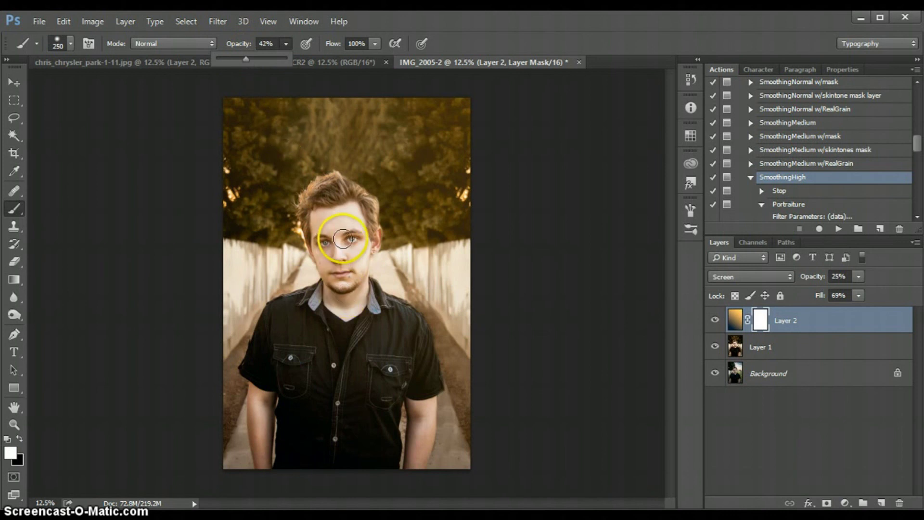
drag(340, 238, 332, 248)
key(bracketright)
key(bracketright)
key(bracketright)
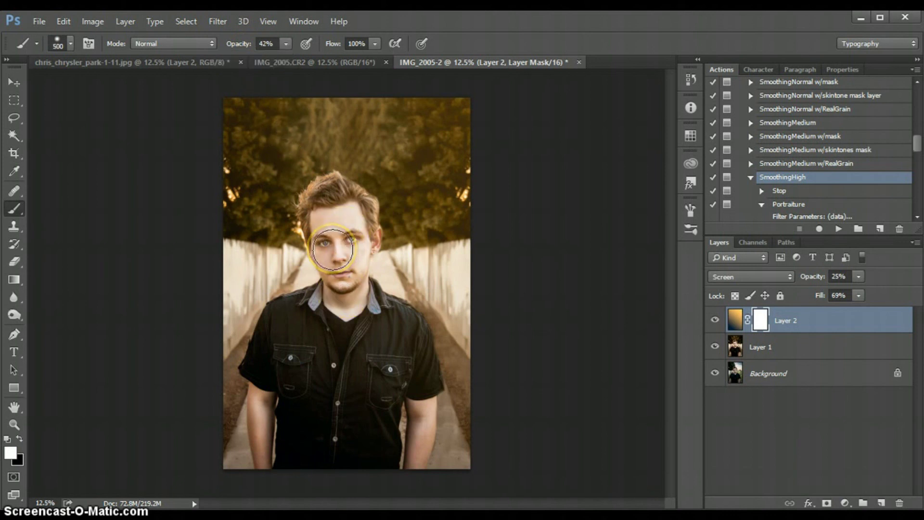
Step: Make black the foreground color and paint over the man's face and body on Layer 2's mask
click(15, 440)
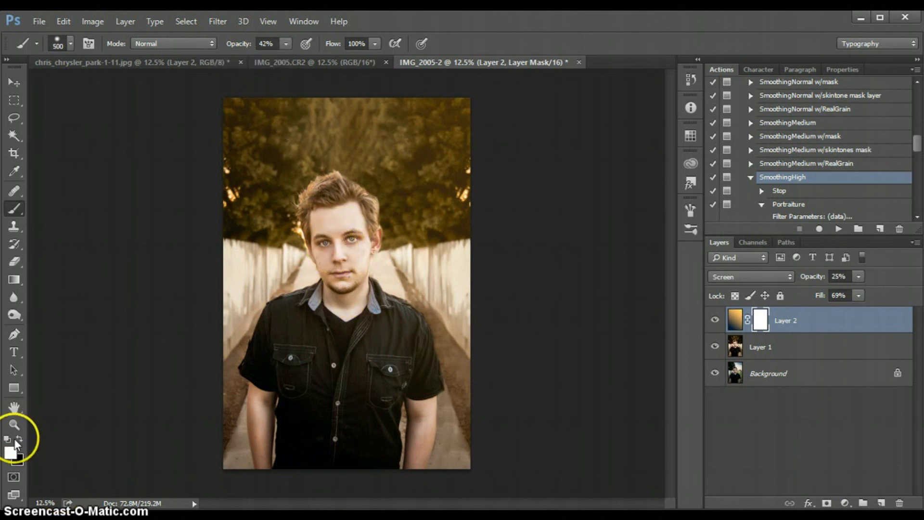
click(322, 216)
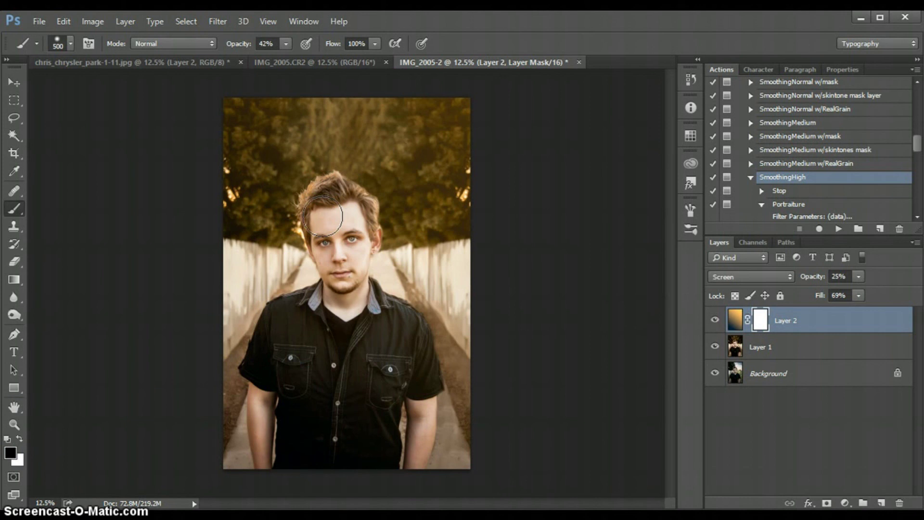
mouse_move(415, 344)
mouse_down()
mouse_move(404, 437)
mouse_move(359, 433)
mouse_move(324, 372)
mouse_move(291, 425)
mouse_move(268, 406)
mouse_move(310, 351)
mouse_move(354, 252)
mouse_up()
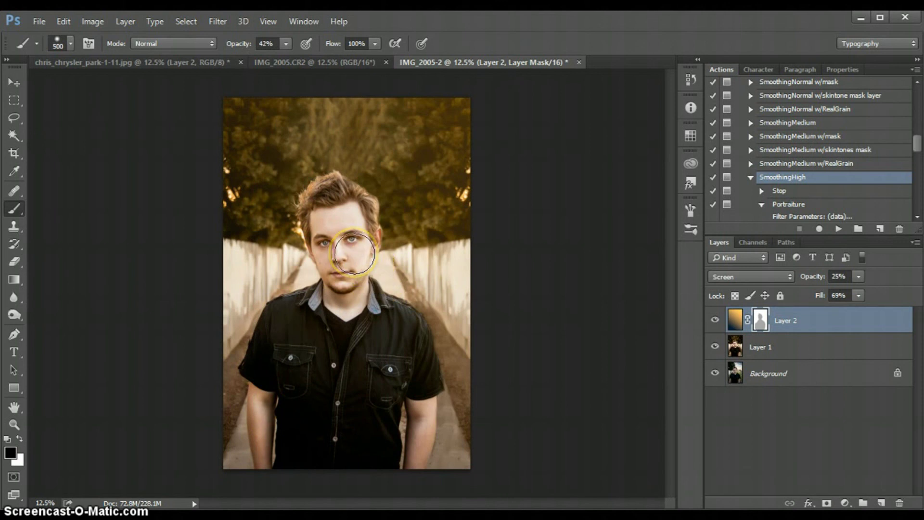
Step: Lower Layer 2's opacity to 21% and deselect all layers
click(859, 276)
drag(859, 292, 858, 292)
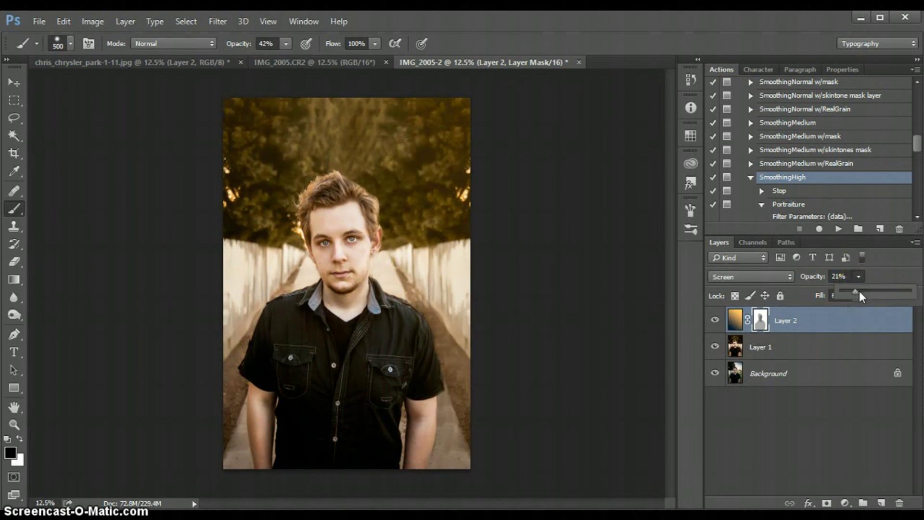
click(830, 438)
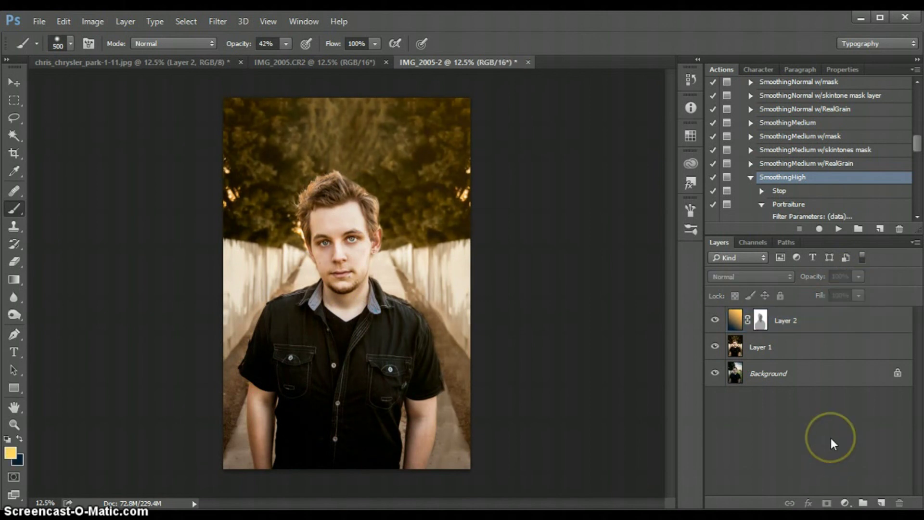